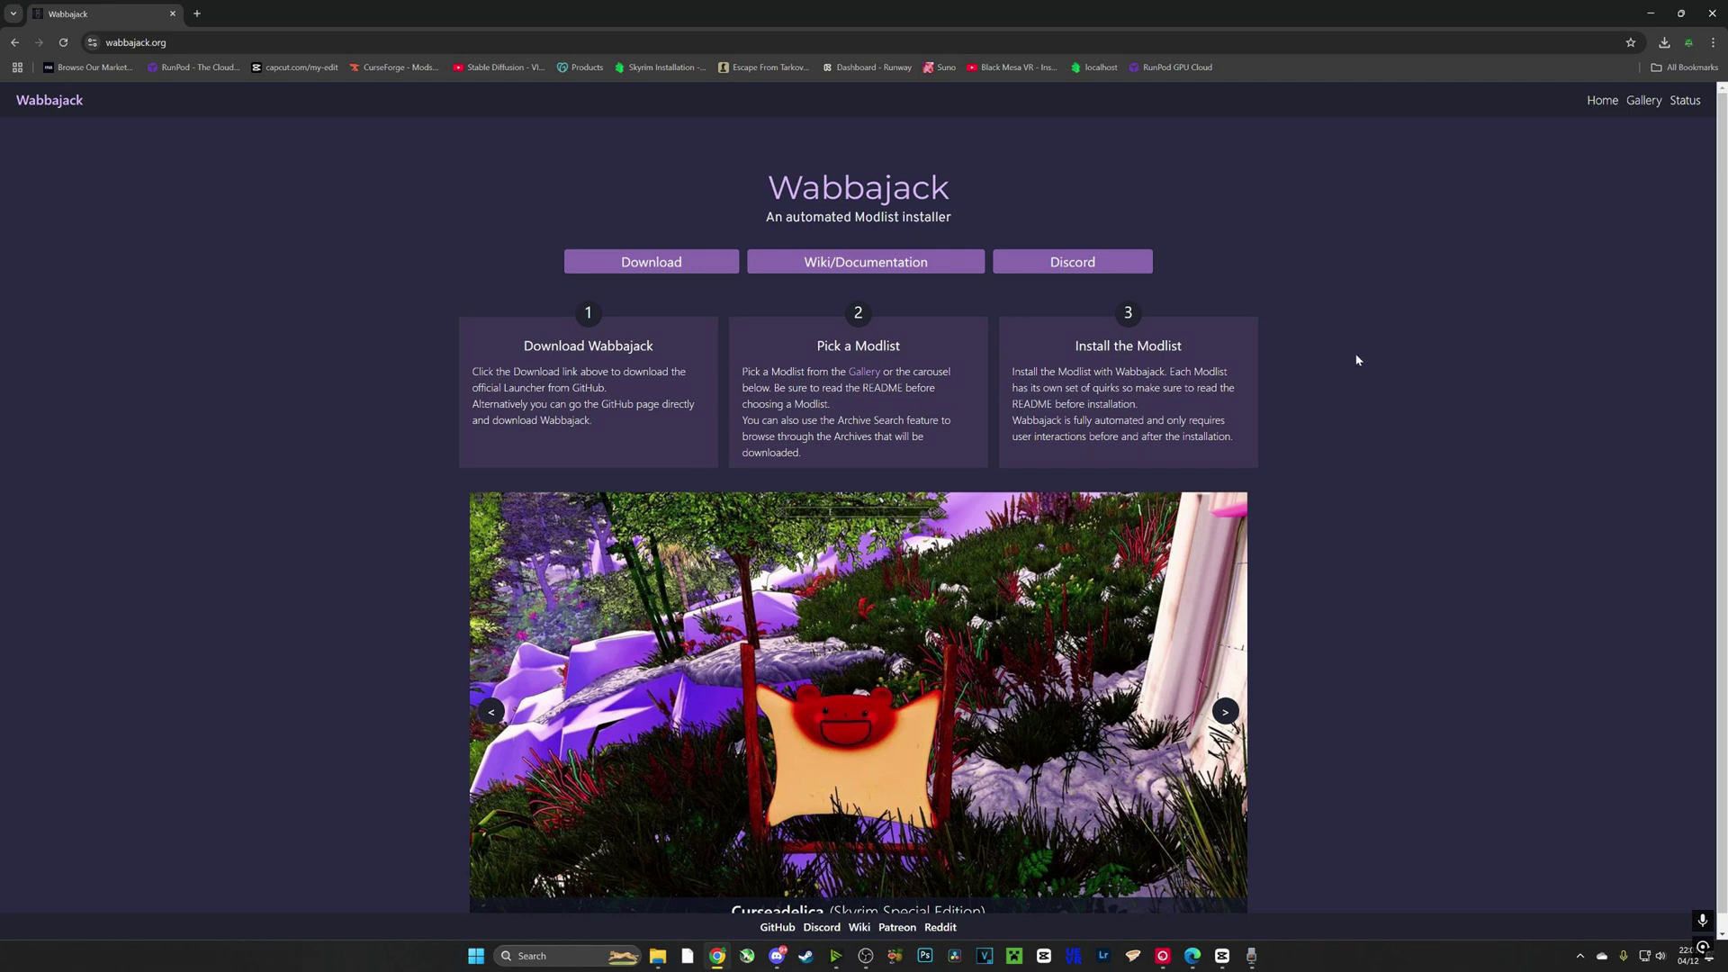
- Download Wabbajack from its website and start the Nexus Mods login in its settings
left_click(648, 265)
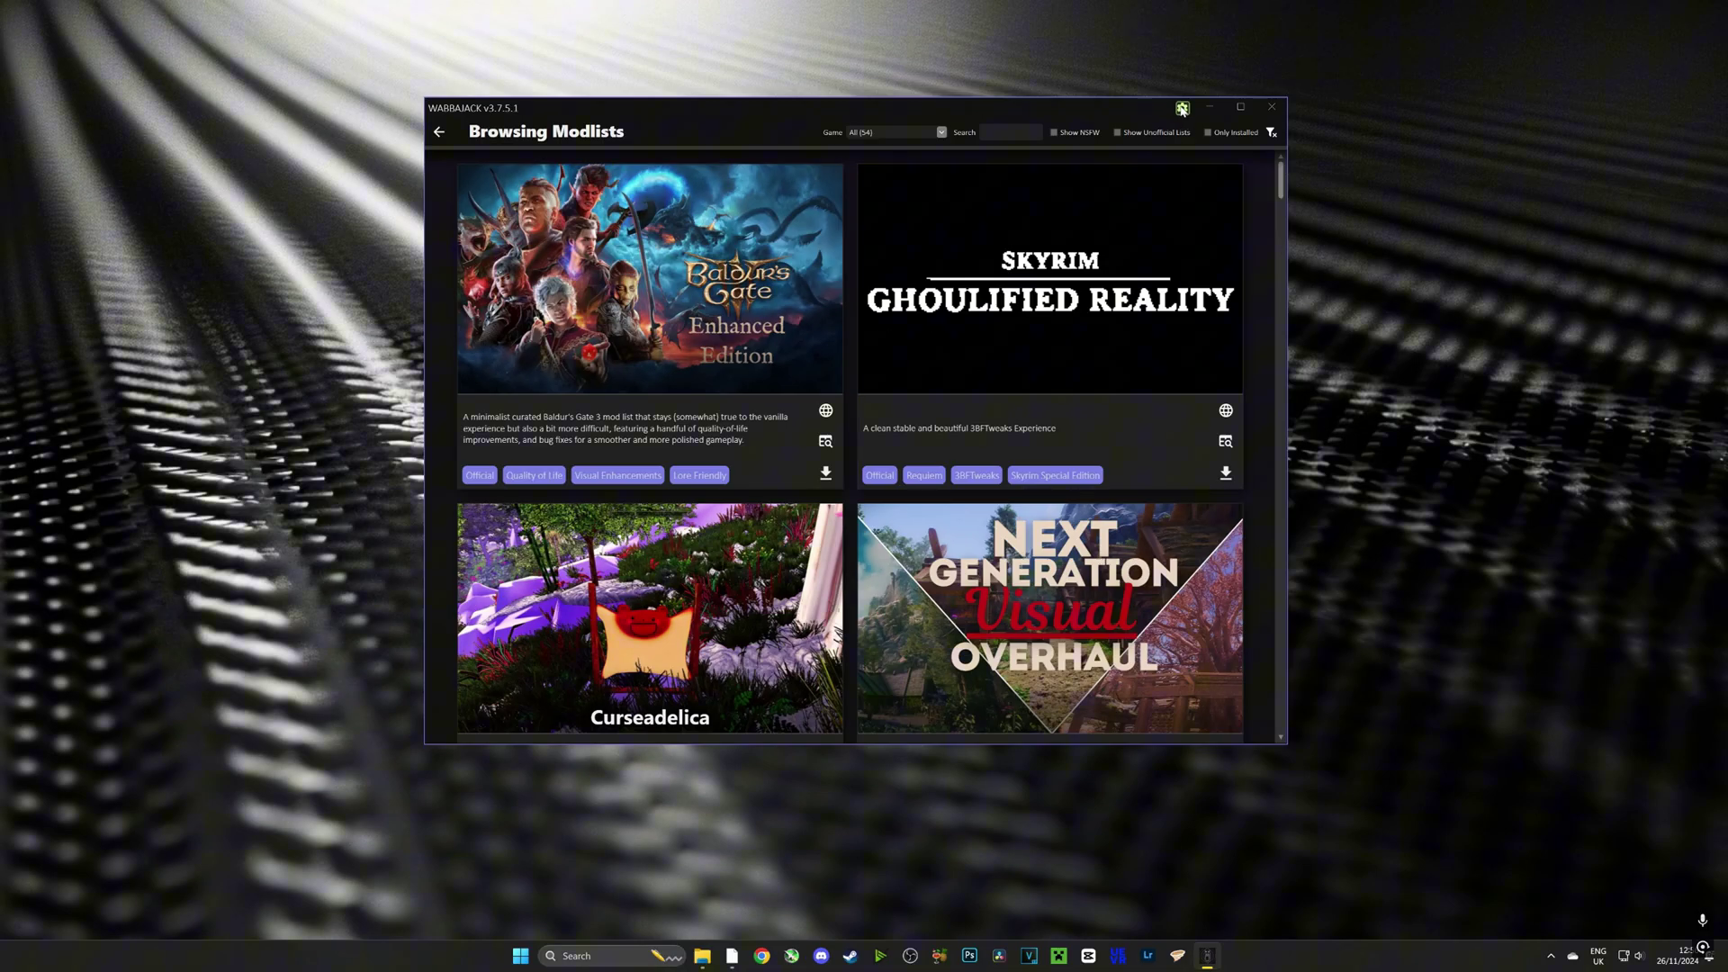
left_click(1182, 108)
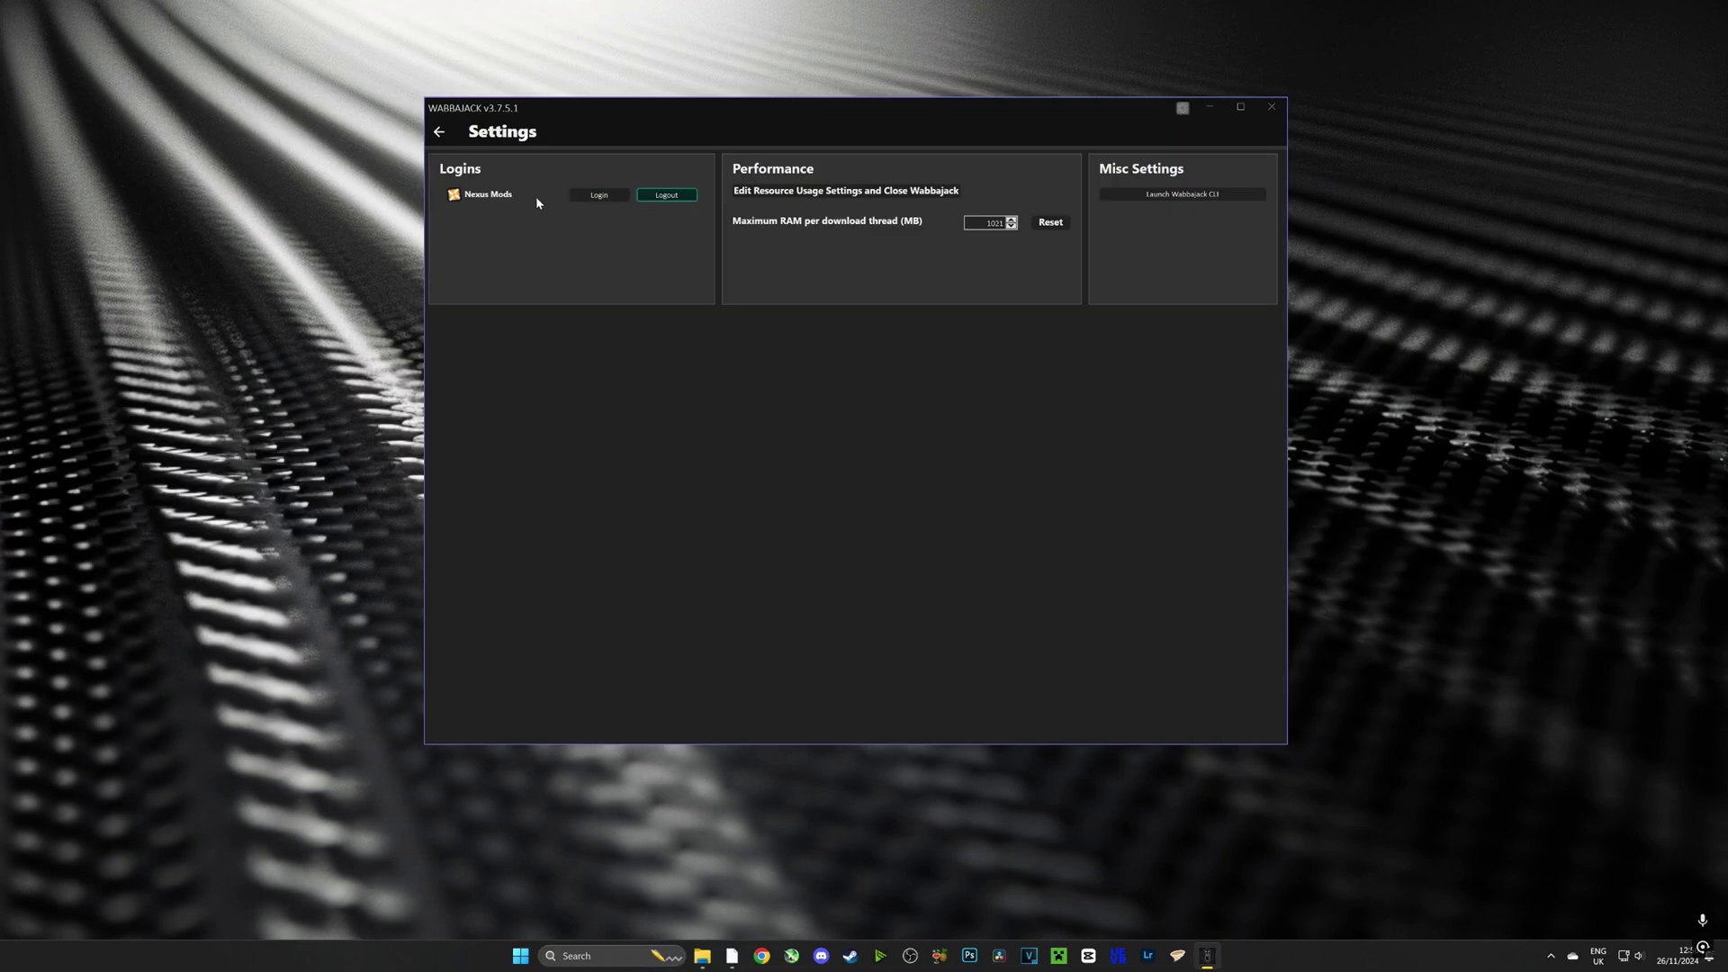
left_click(597, 195)
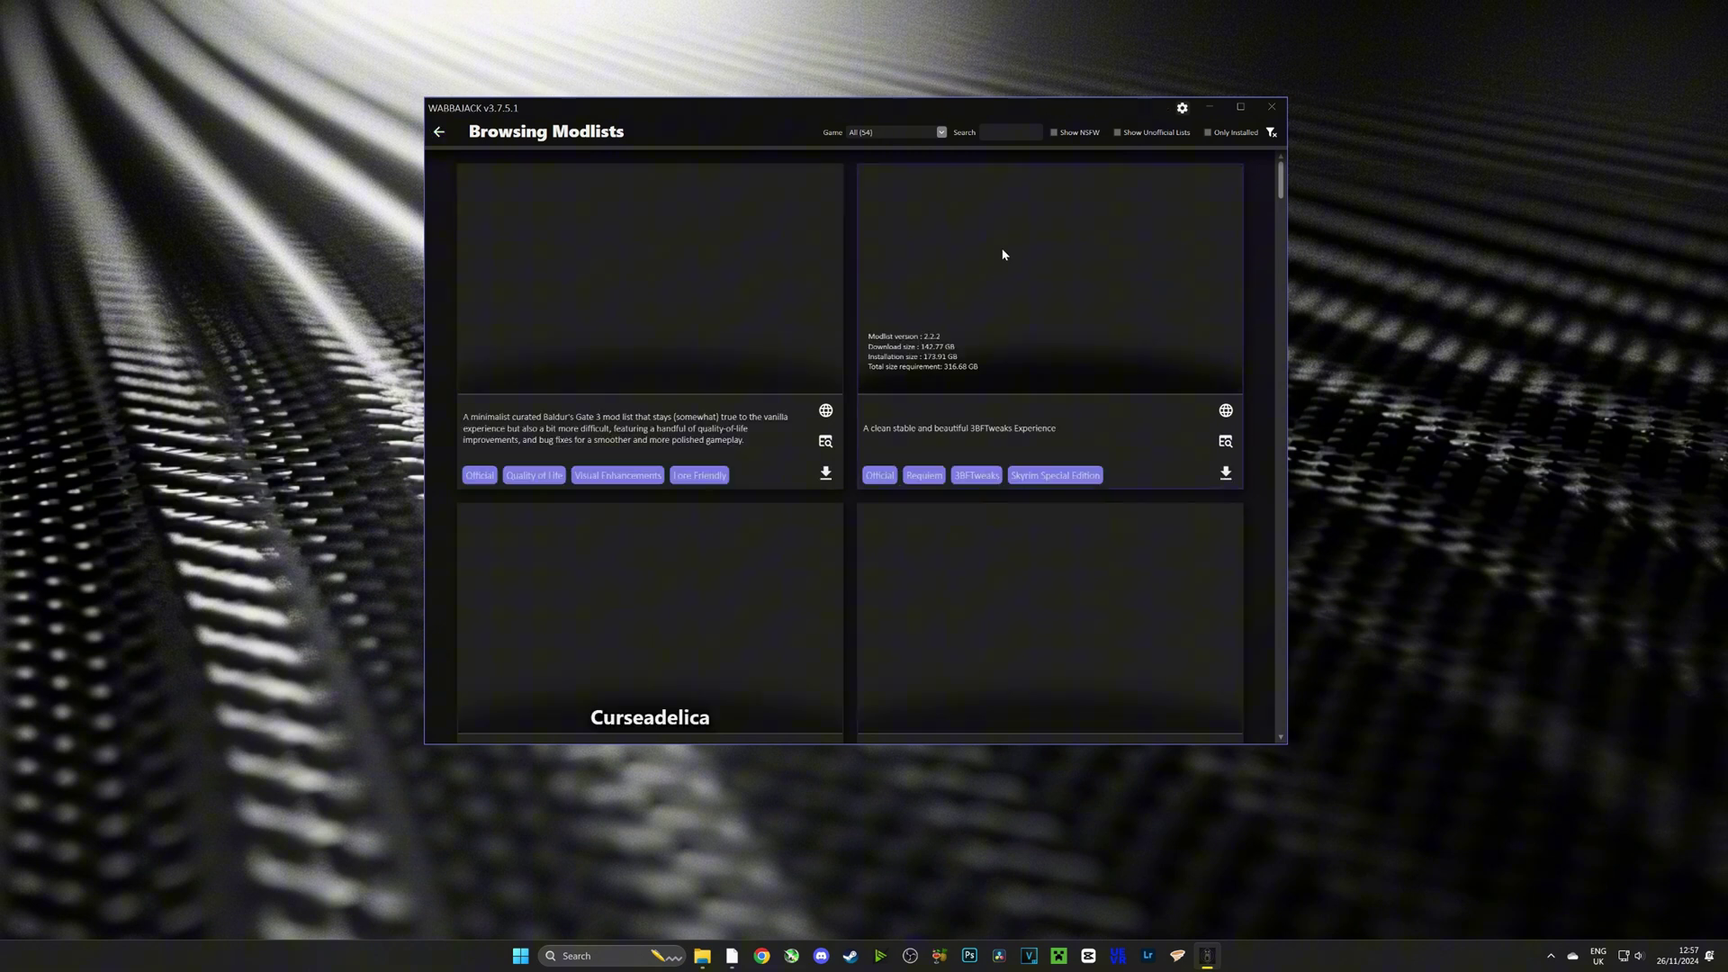
- Filter the modlist gallery to Skyrim VR and open the FUS modlist for installation
left_click(942, 133)
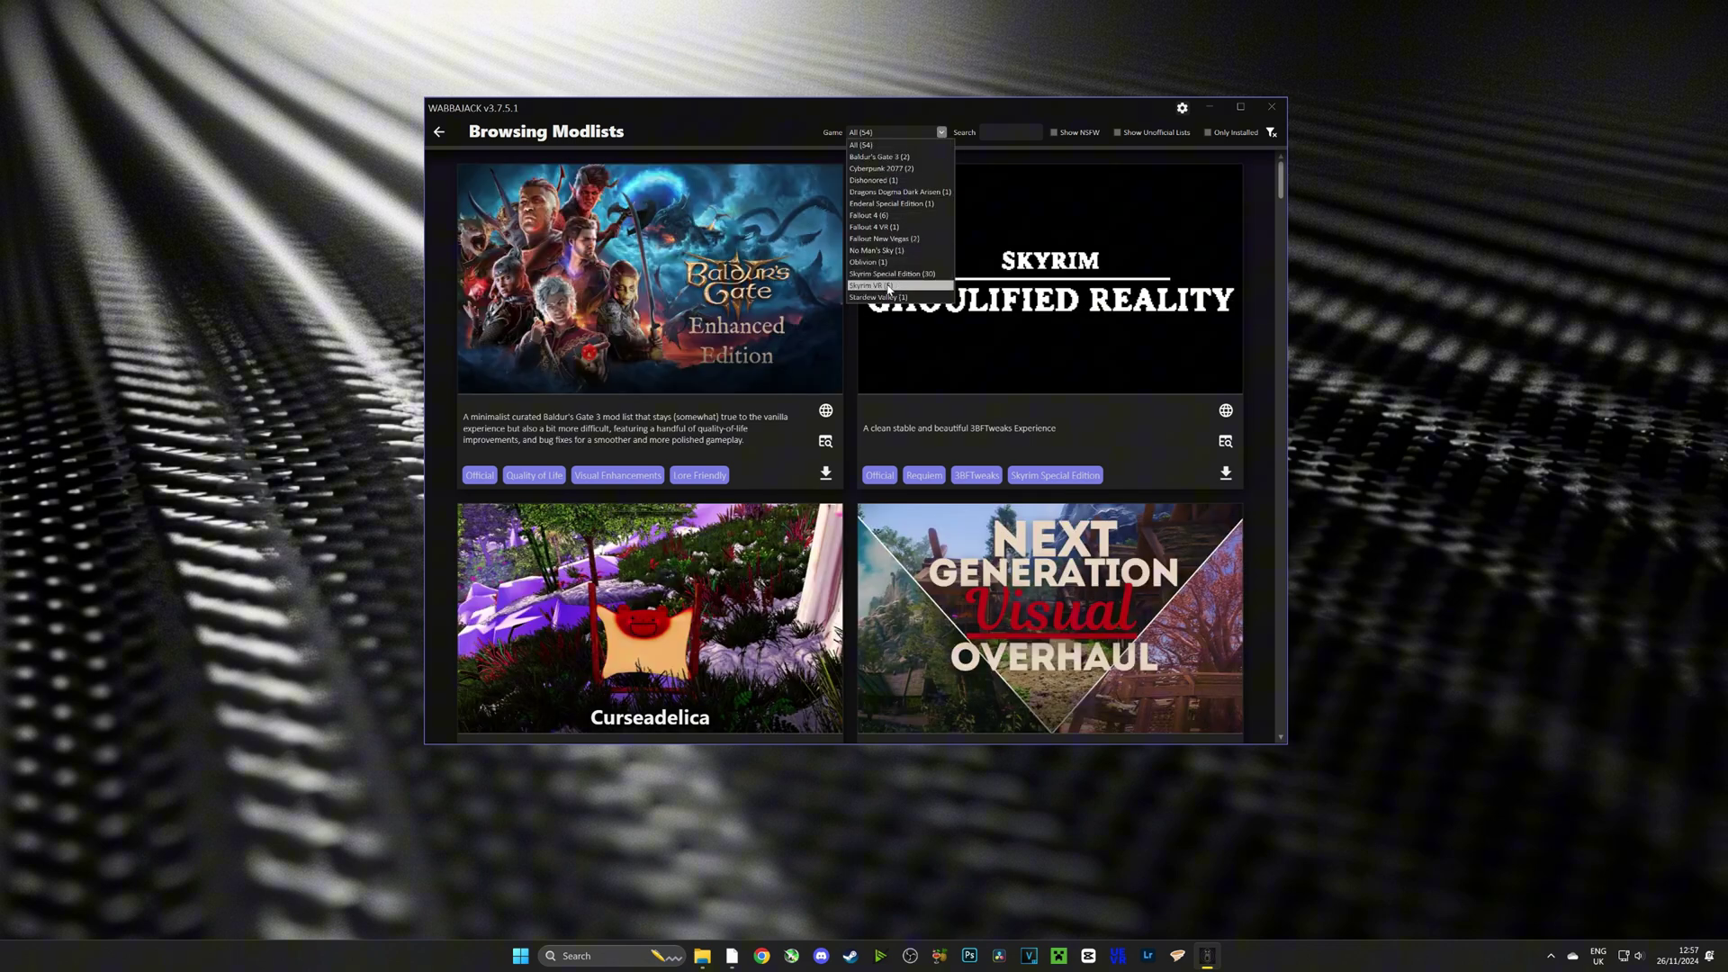
left_click(879, 286)
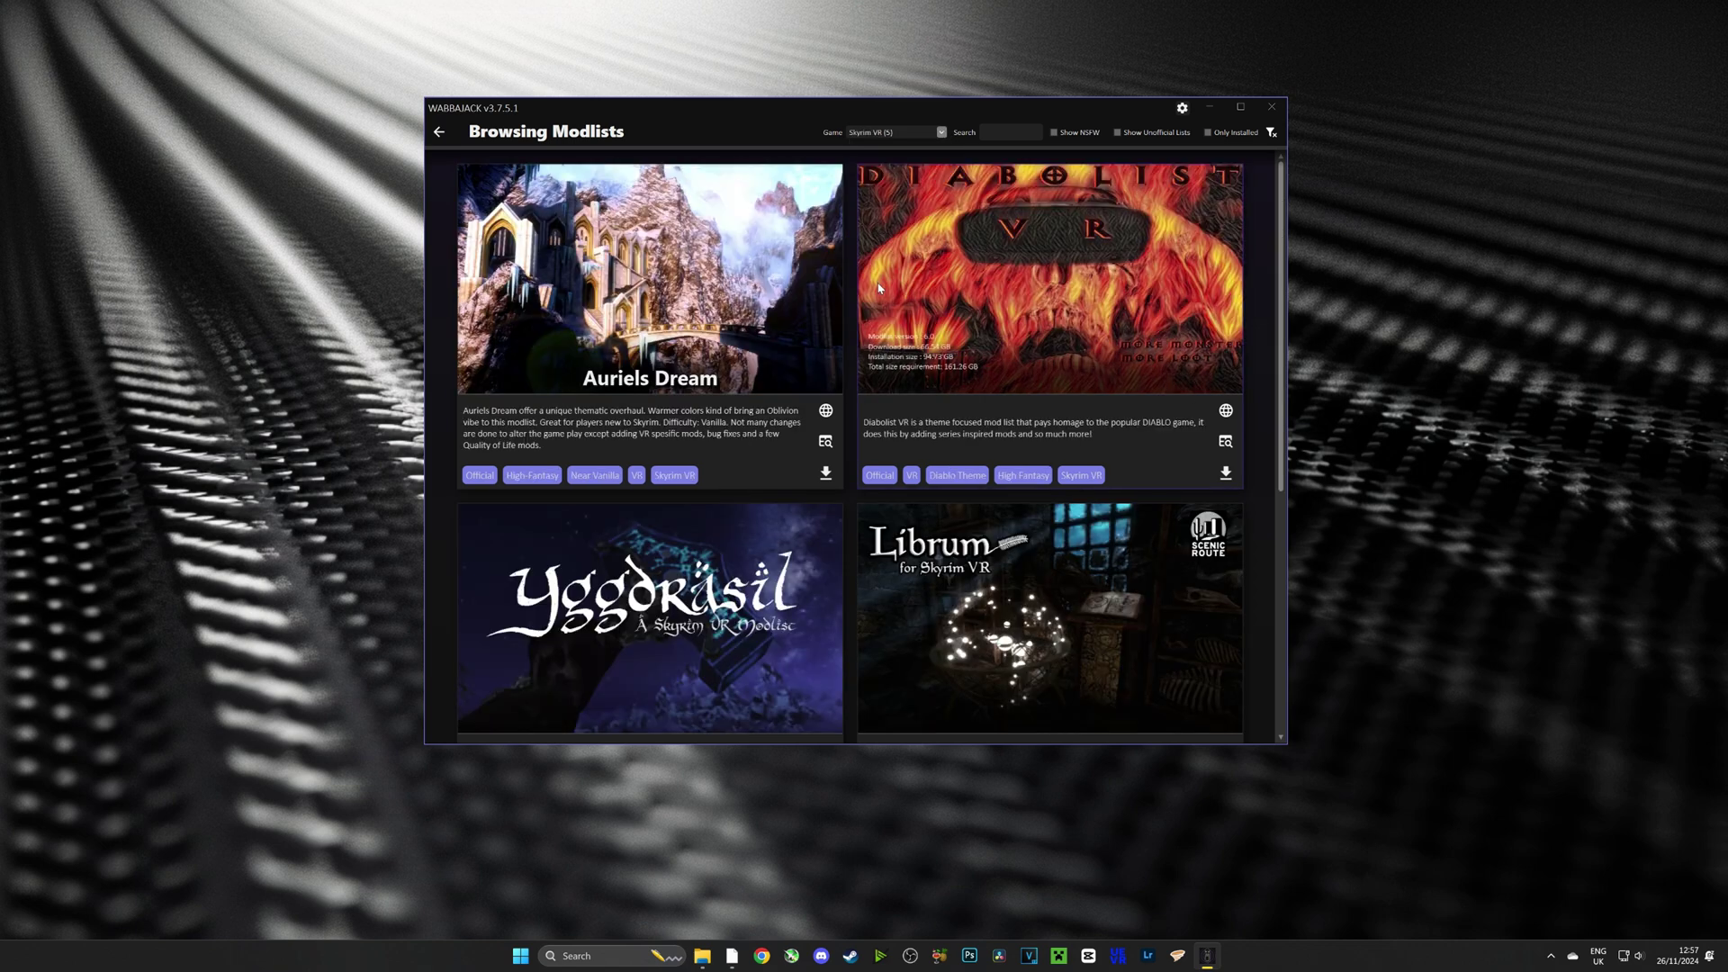
scroll(881, 286, "down", 4)
scroll(564, 659, "down", 4)
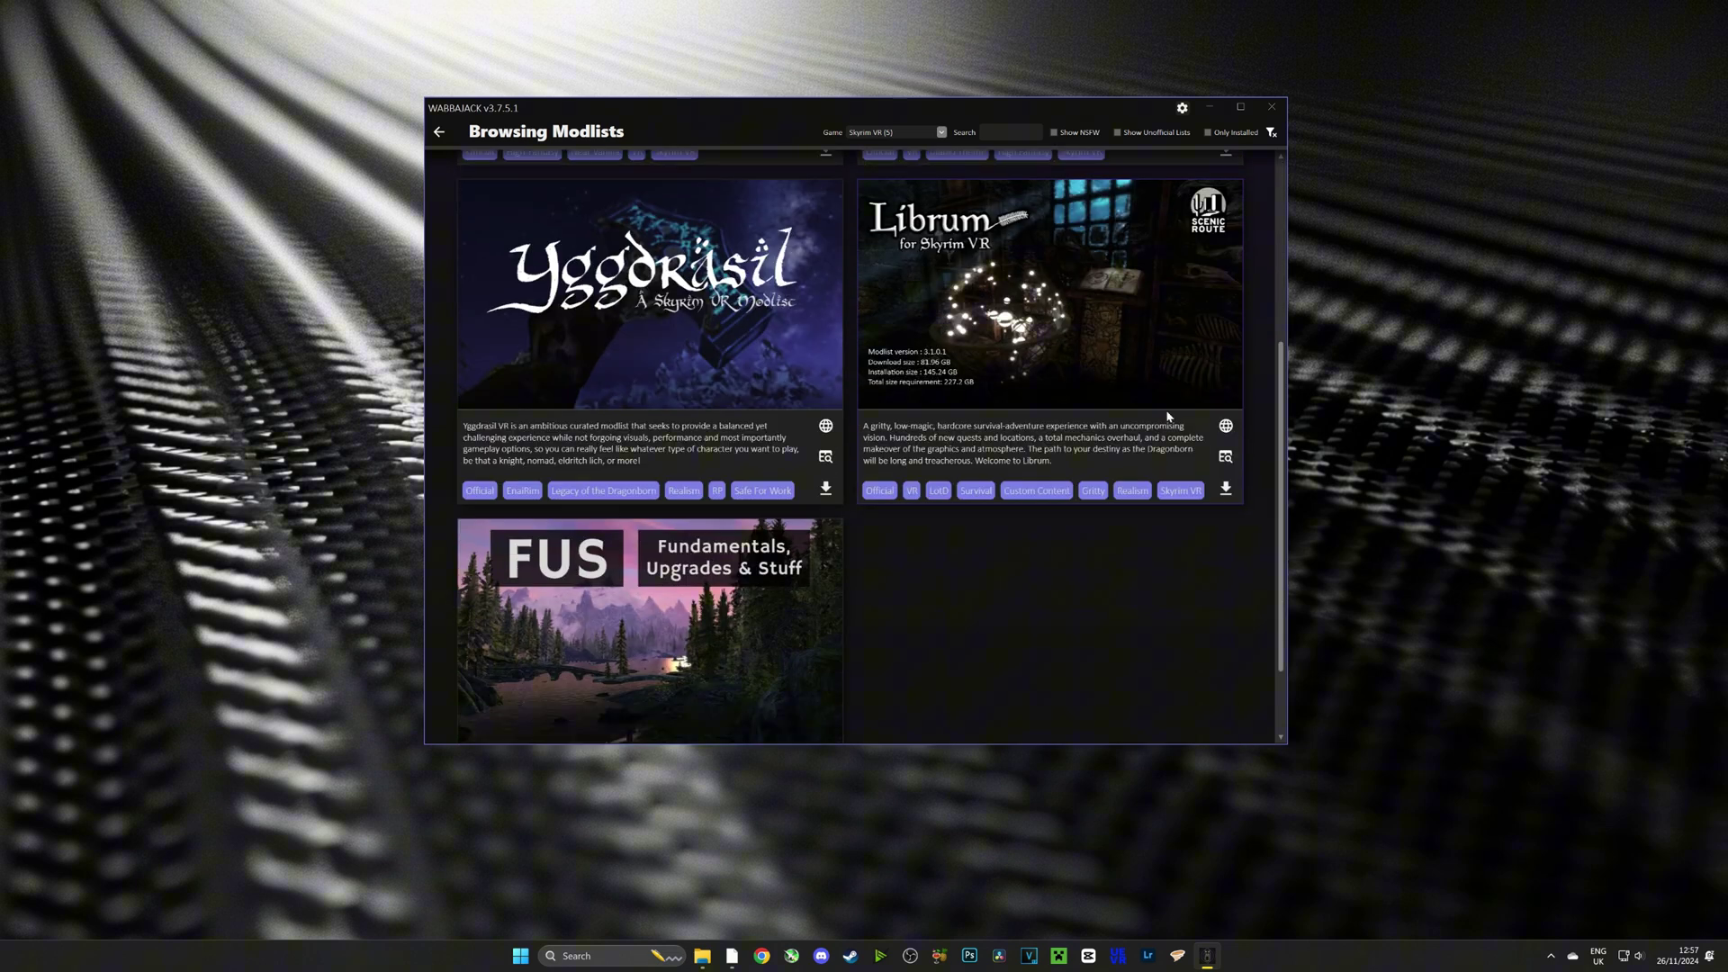
scroll(564, 660, "down", 2)
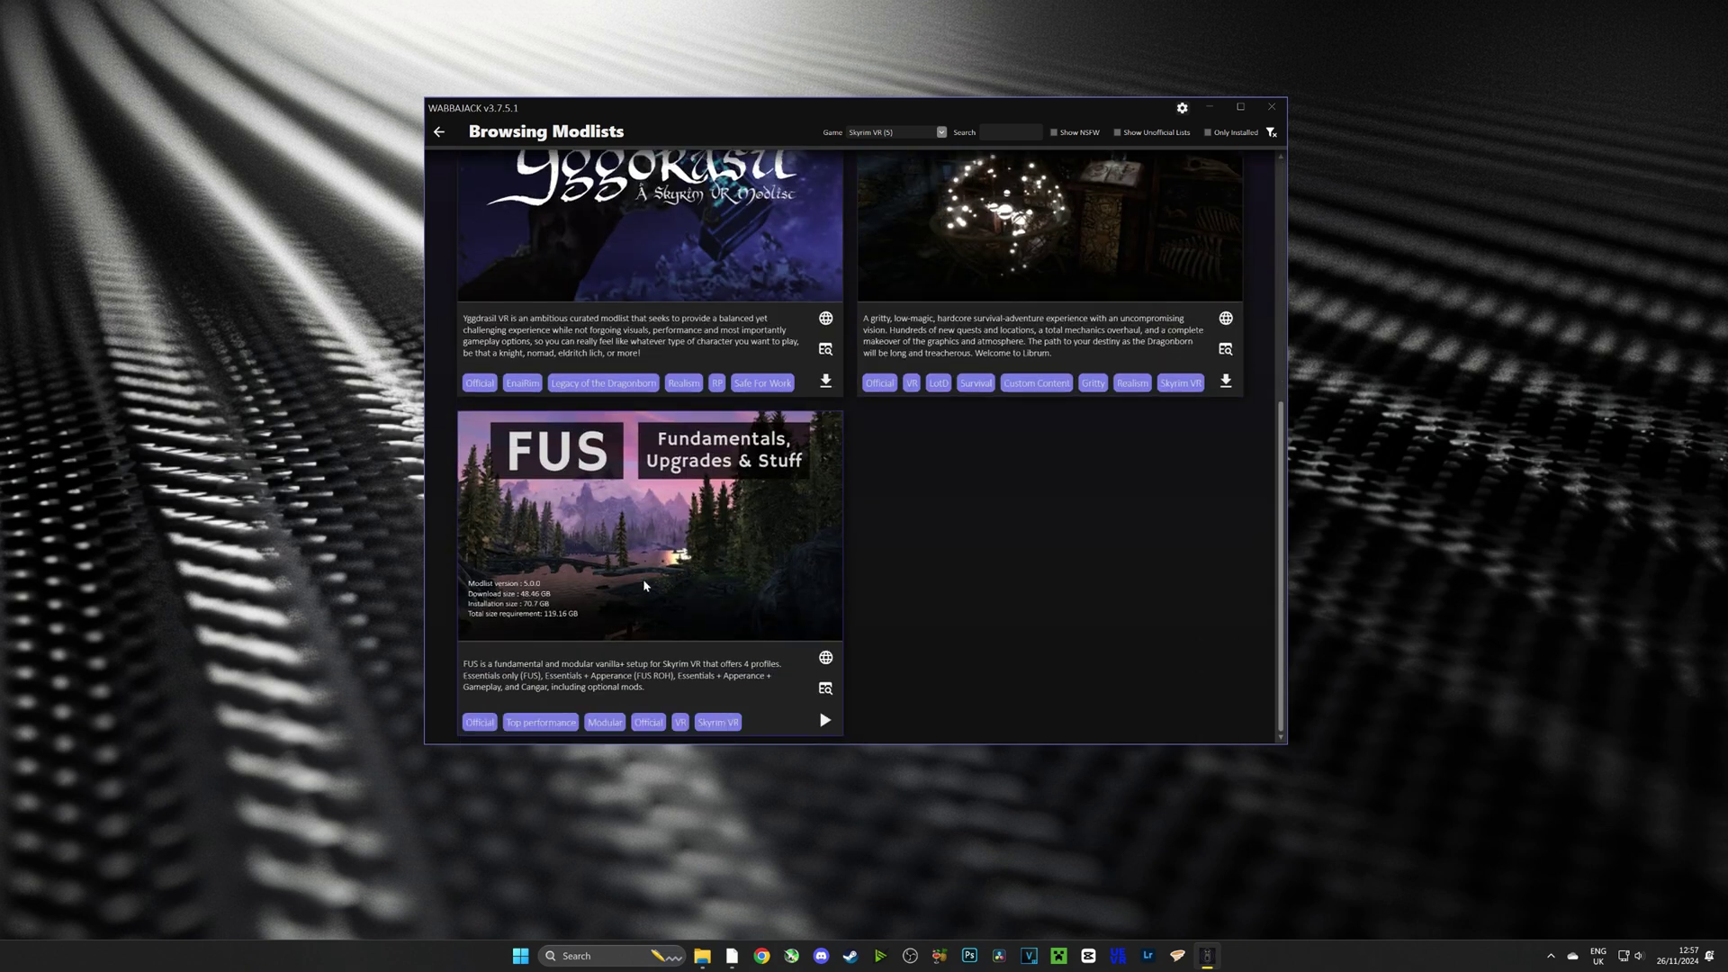
left_click(822, 722)
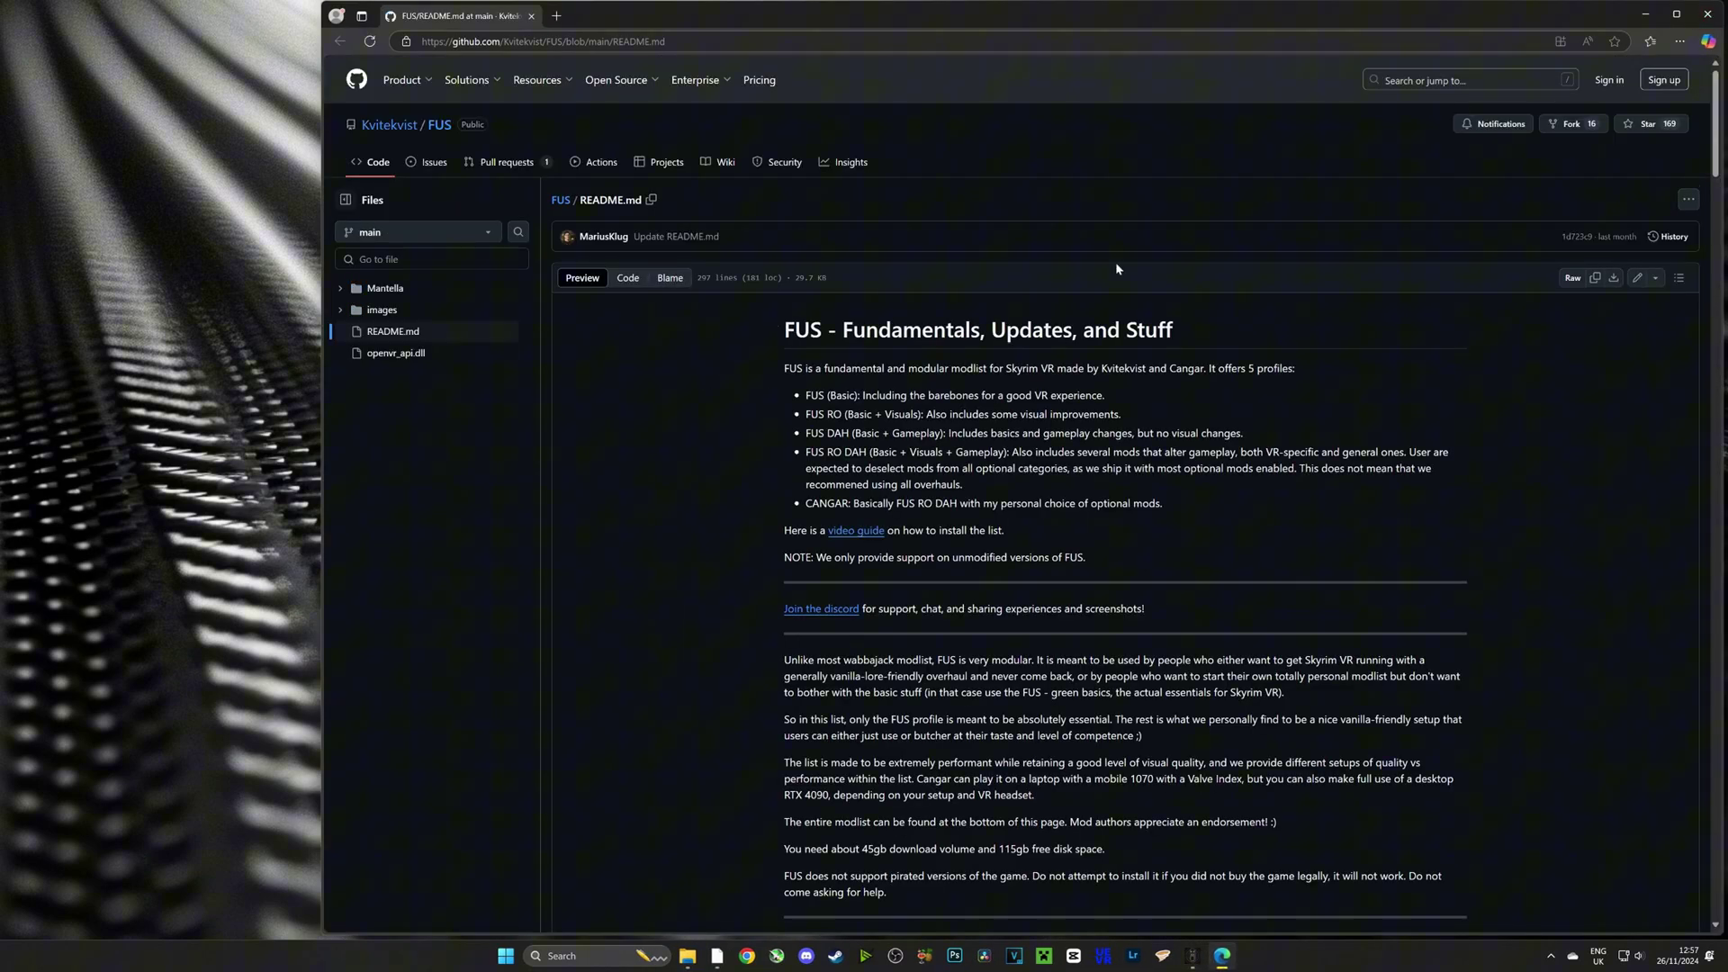
- Review the FUS README and install the modlist to Z:\Wabbajack\Modlist with downloads in Z:\Wabbajack\downloads
scroll(982, 360, "down", 9)
scroll(985, 369, "up", 6)
scroll(985, 375, "up", 5)
left_click(1646, 13)
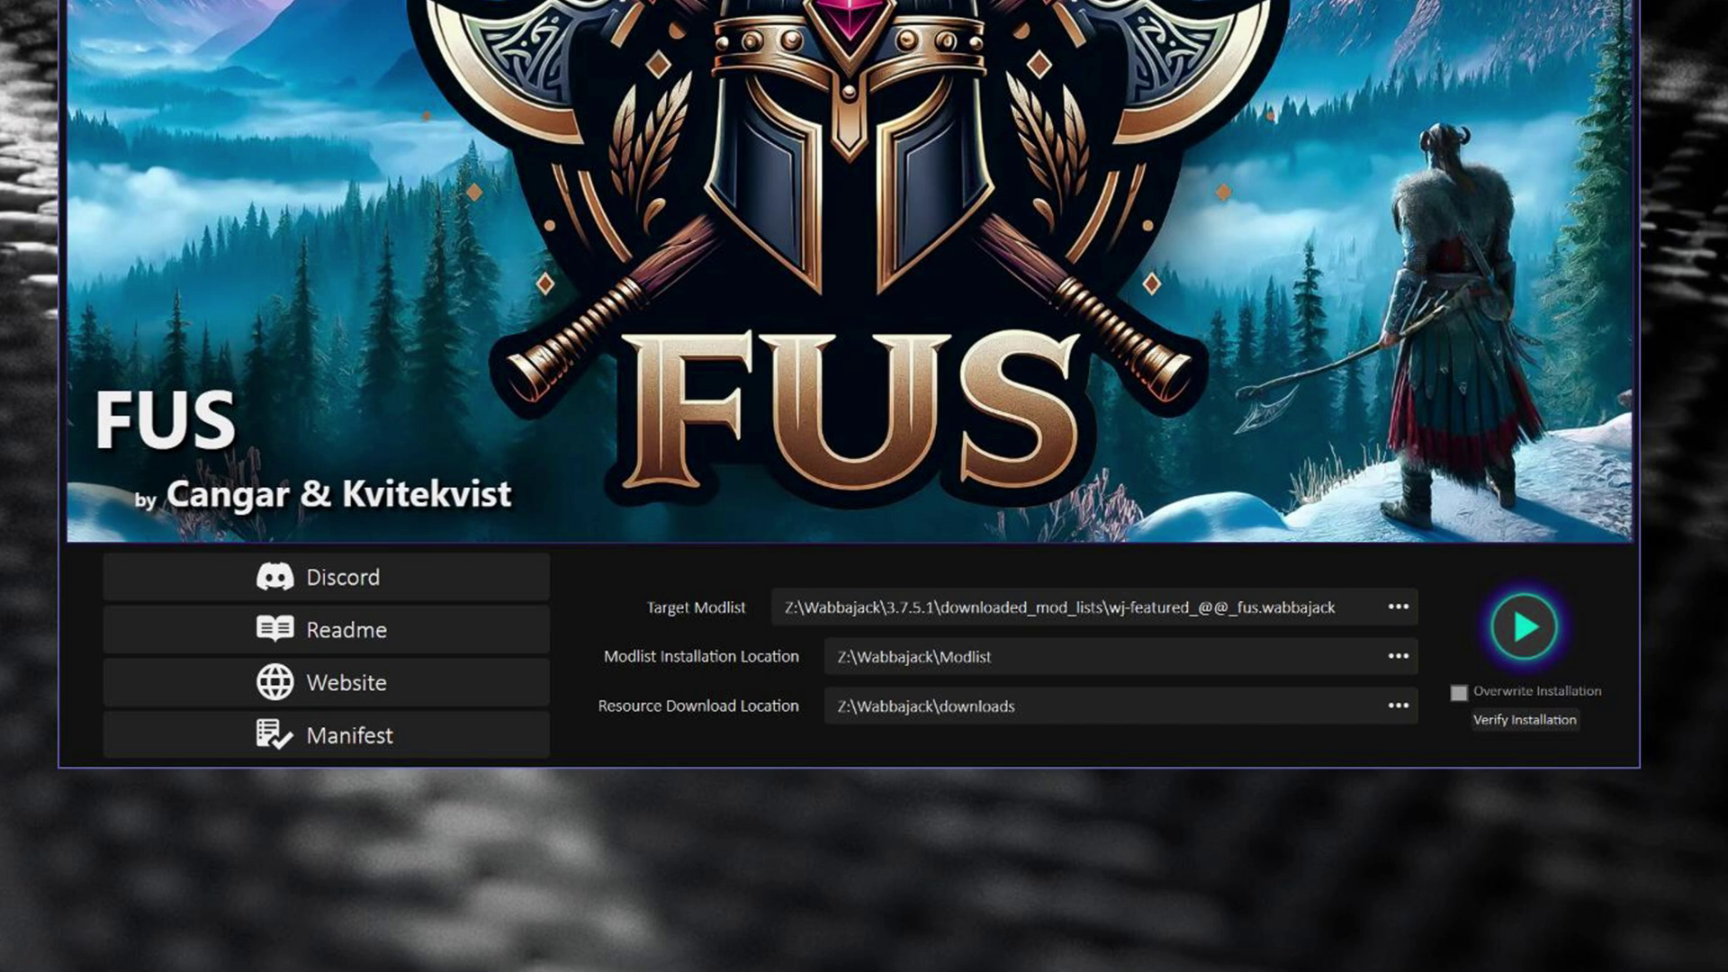
left_click(1524, 627)
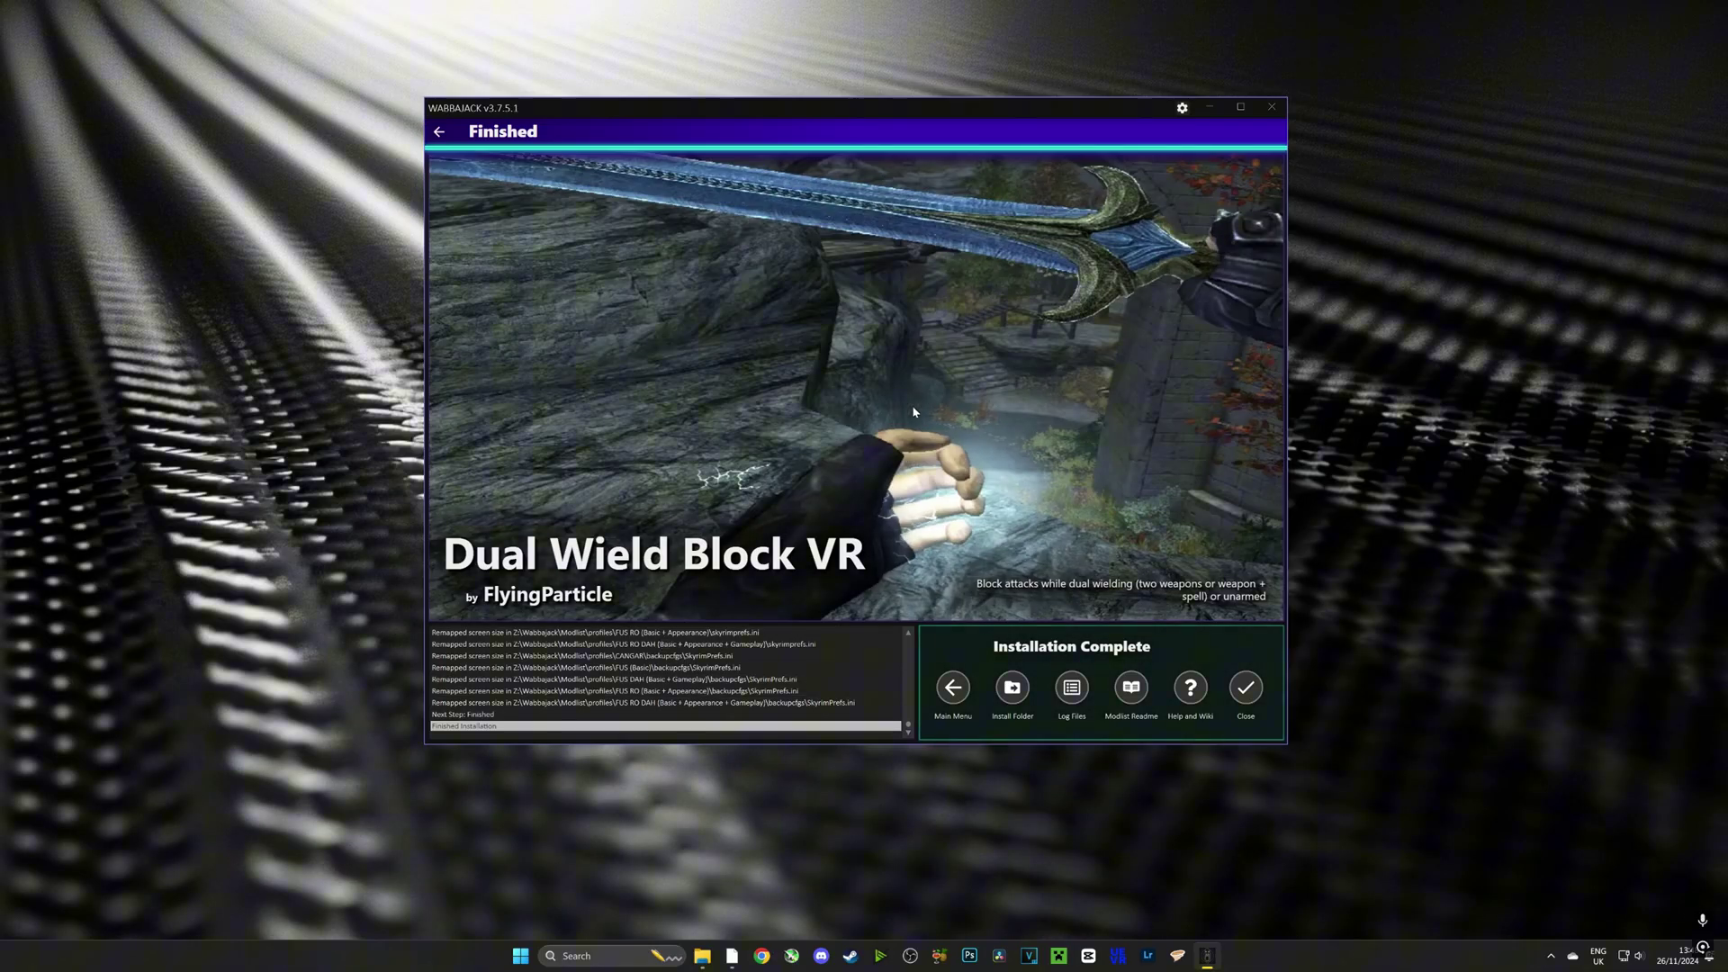
left_click(1245, 689)
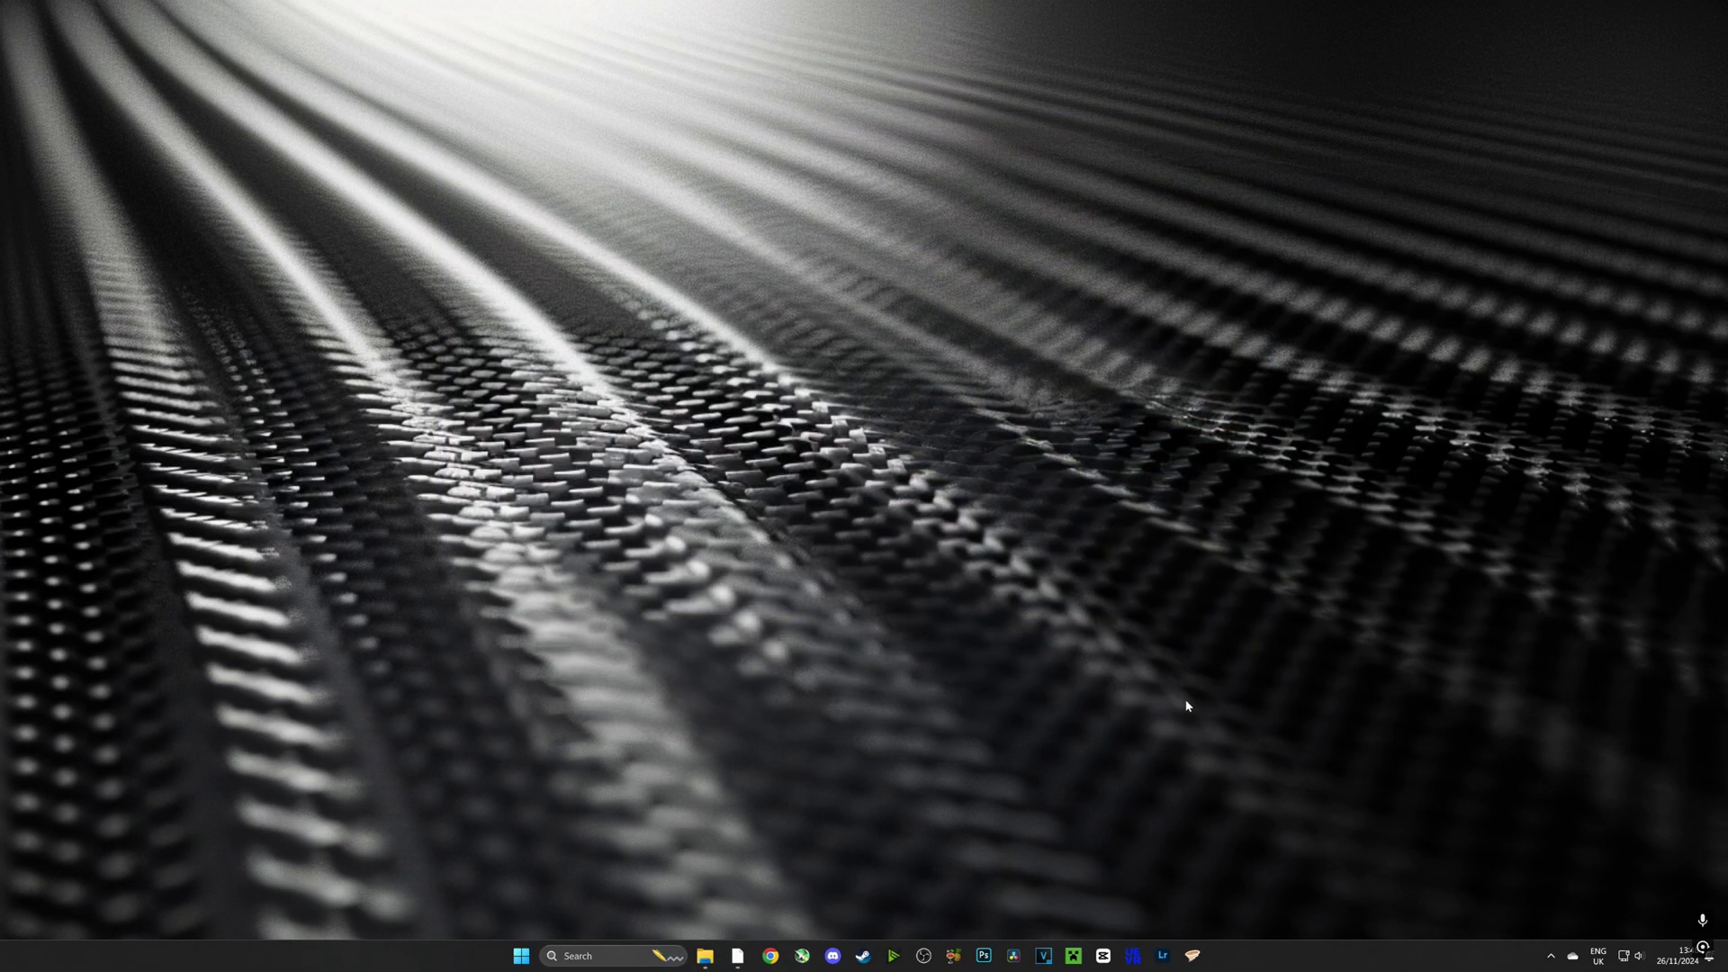
- Launch ModOrganizer from the Modlist folder inside Z:\Wabbajack and associate it with nxm links
left_click(718, 956)
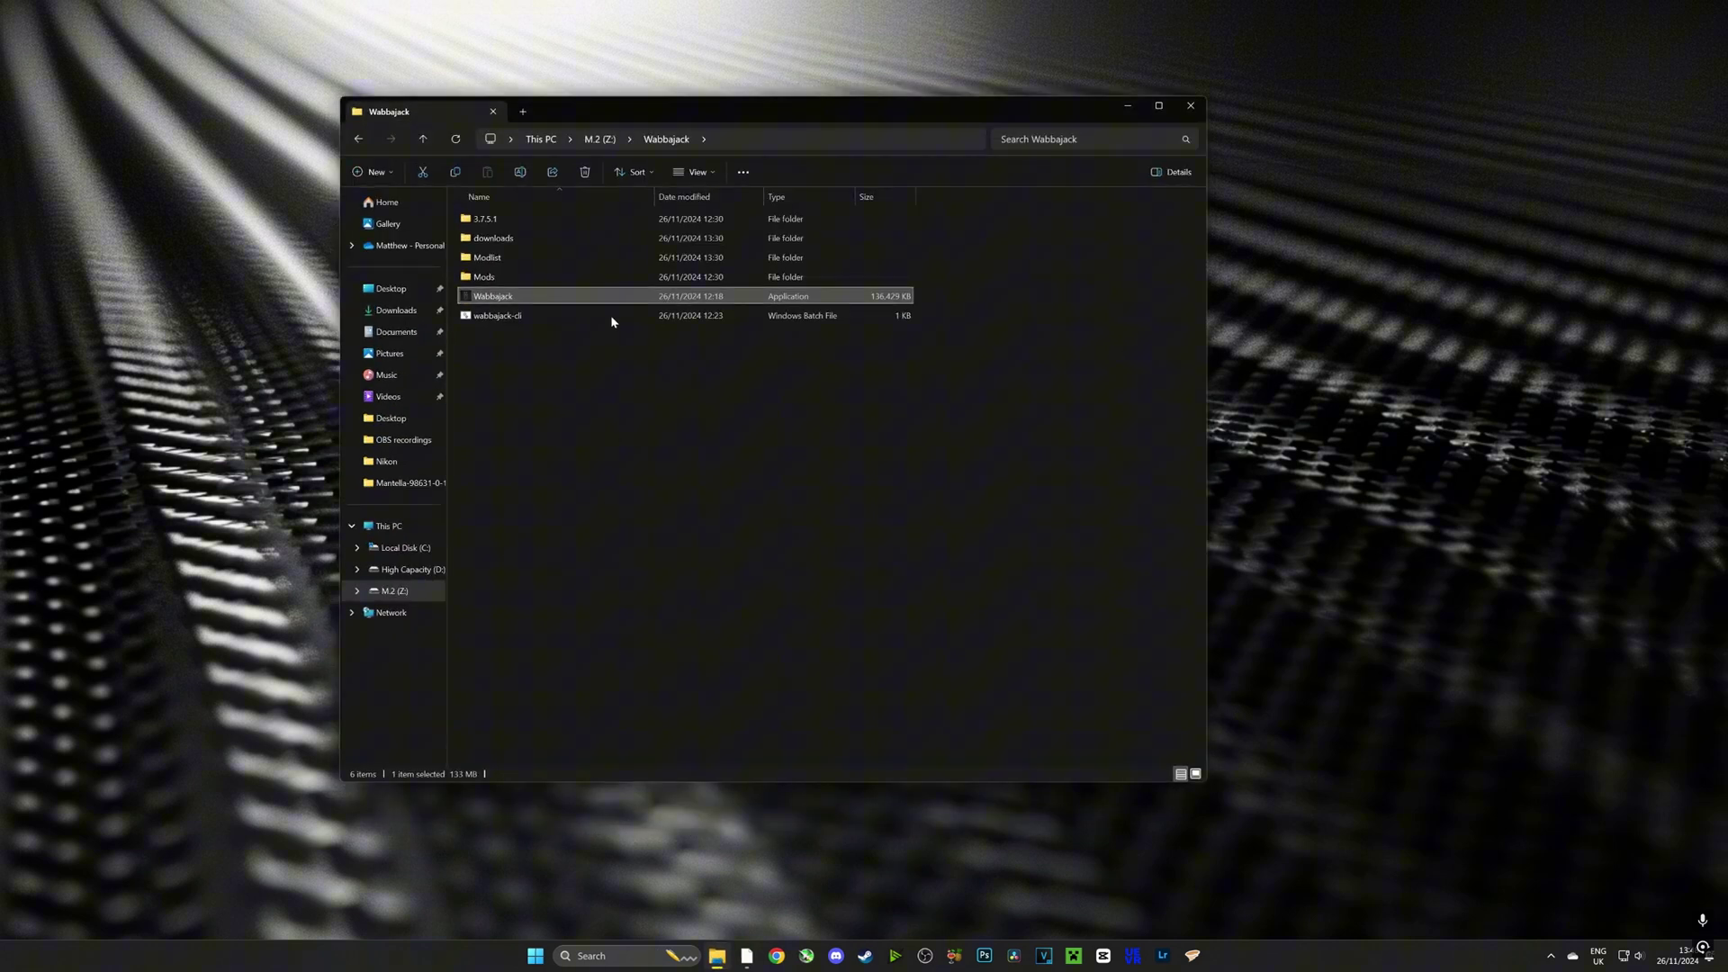
double_click(653, 106)
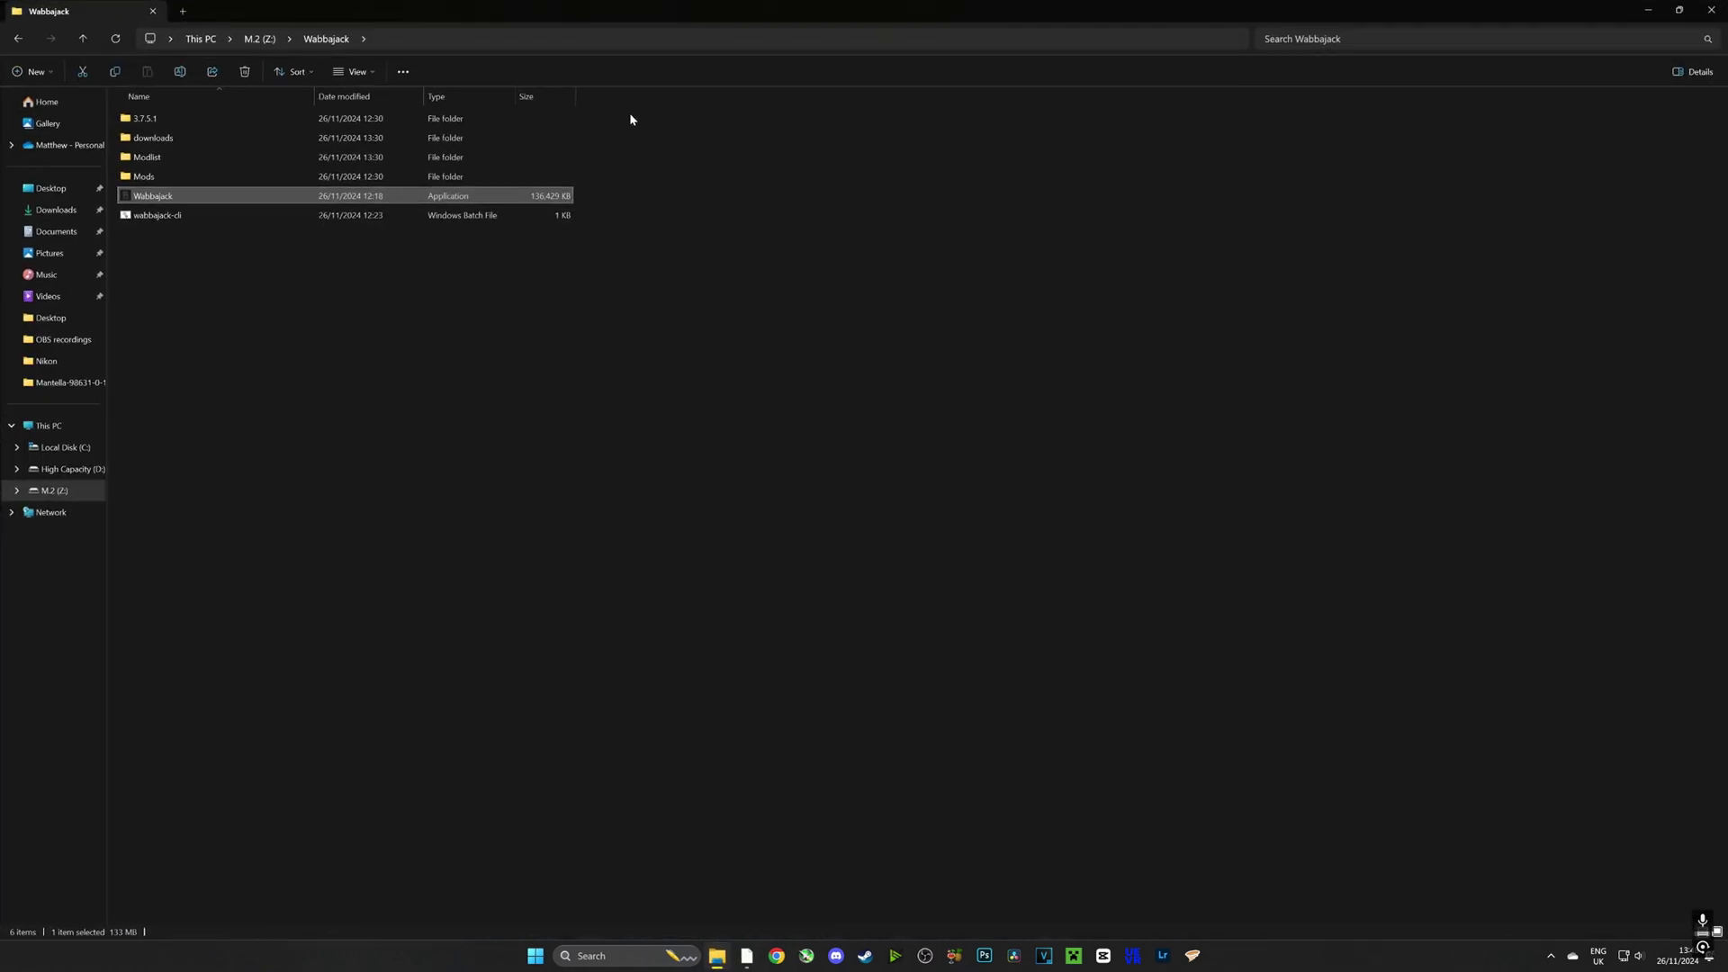
double_click(145, 162)
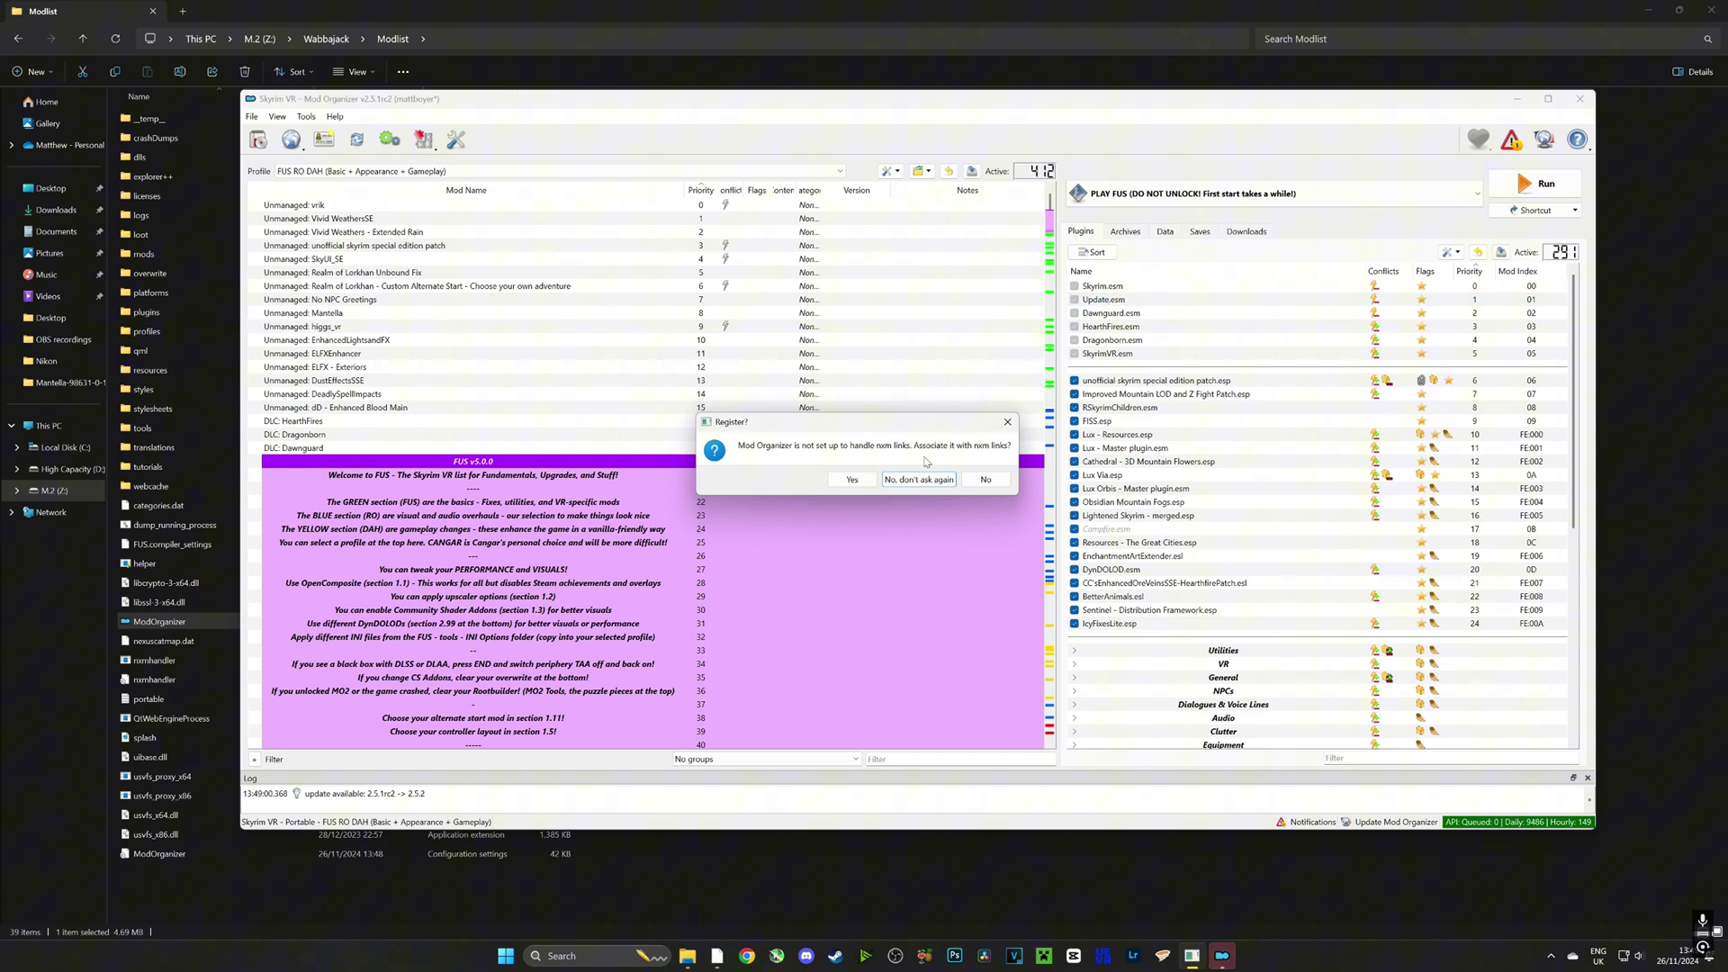
left_click(853, 480)
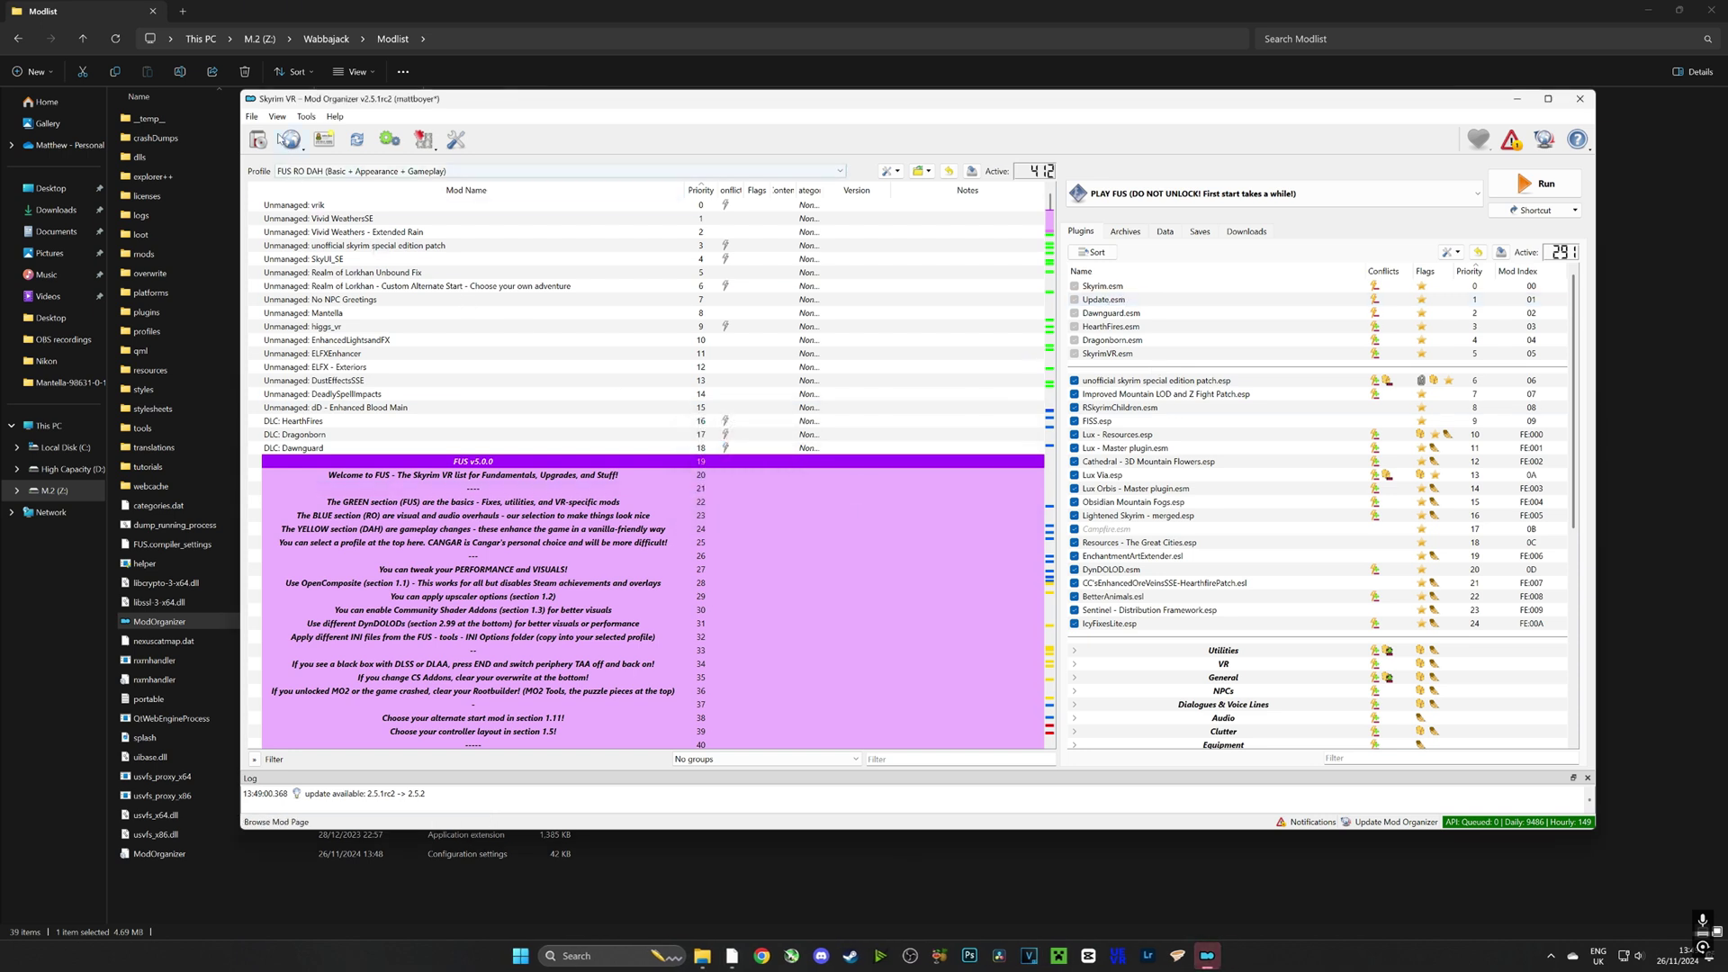
left_click(252, 116)
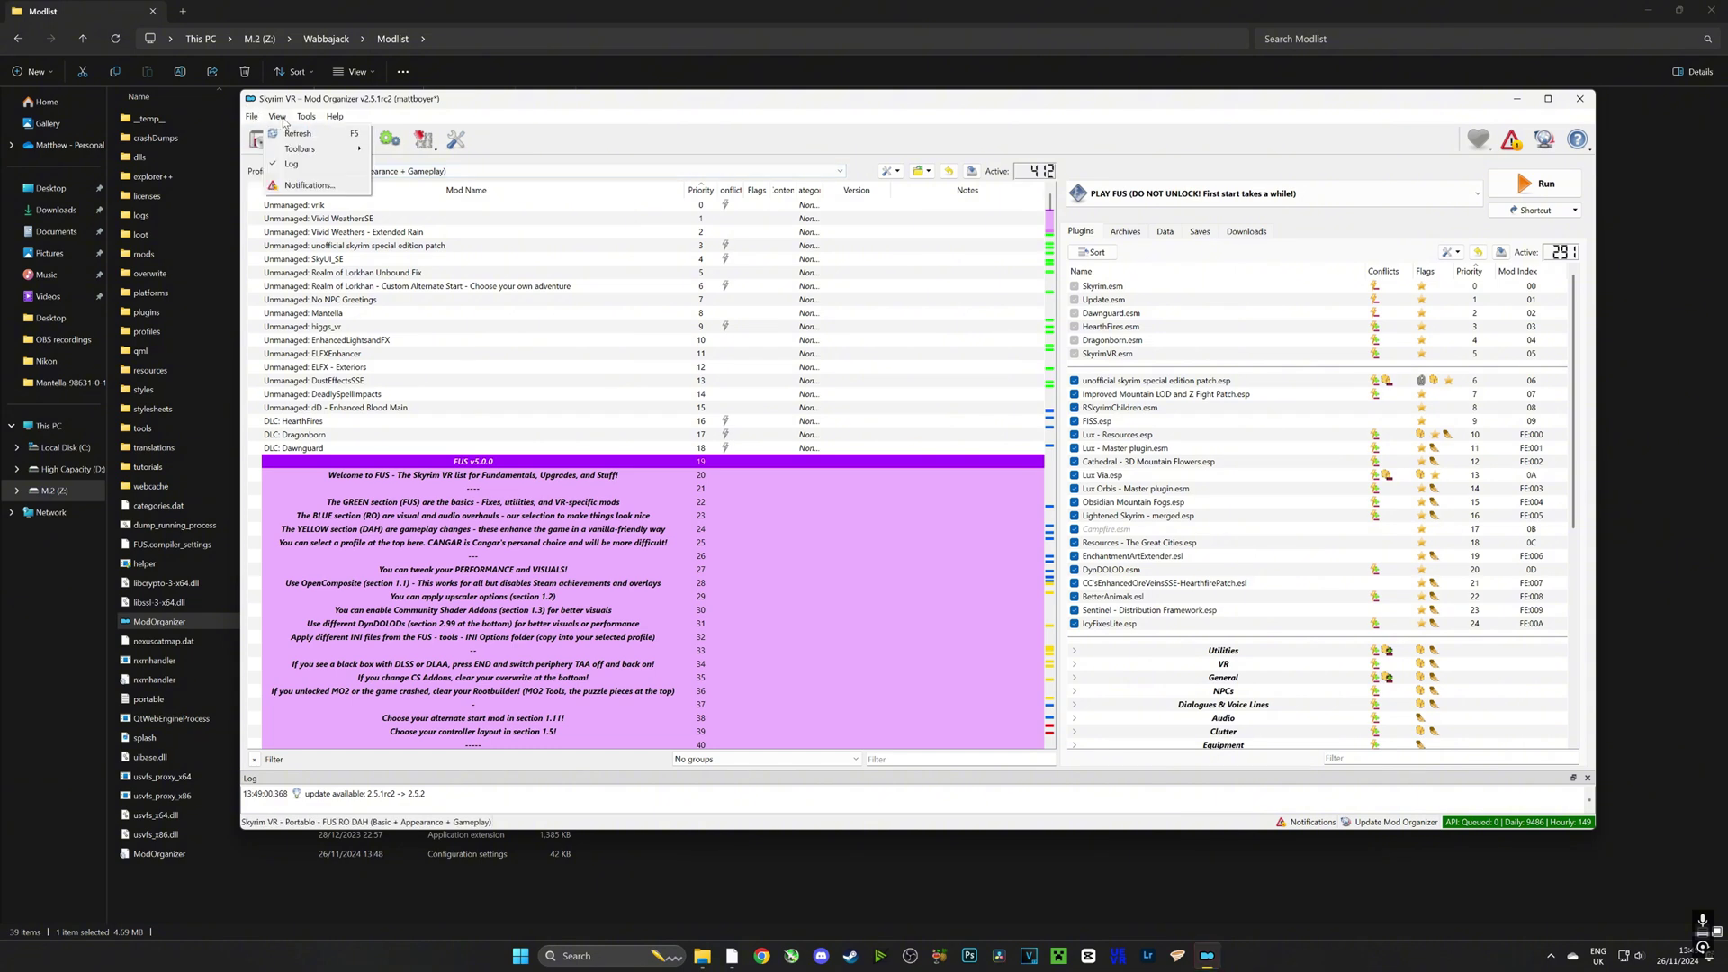
mouse_move(306, 116)
left_click(328, 194)
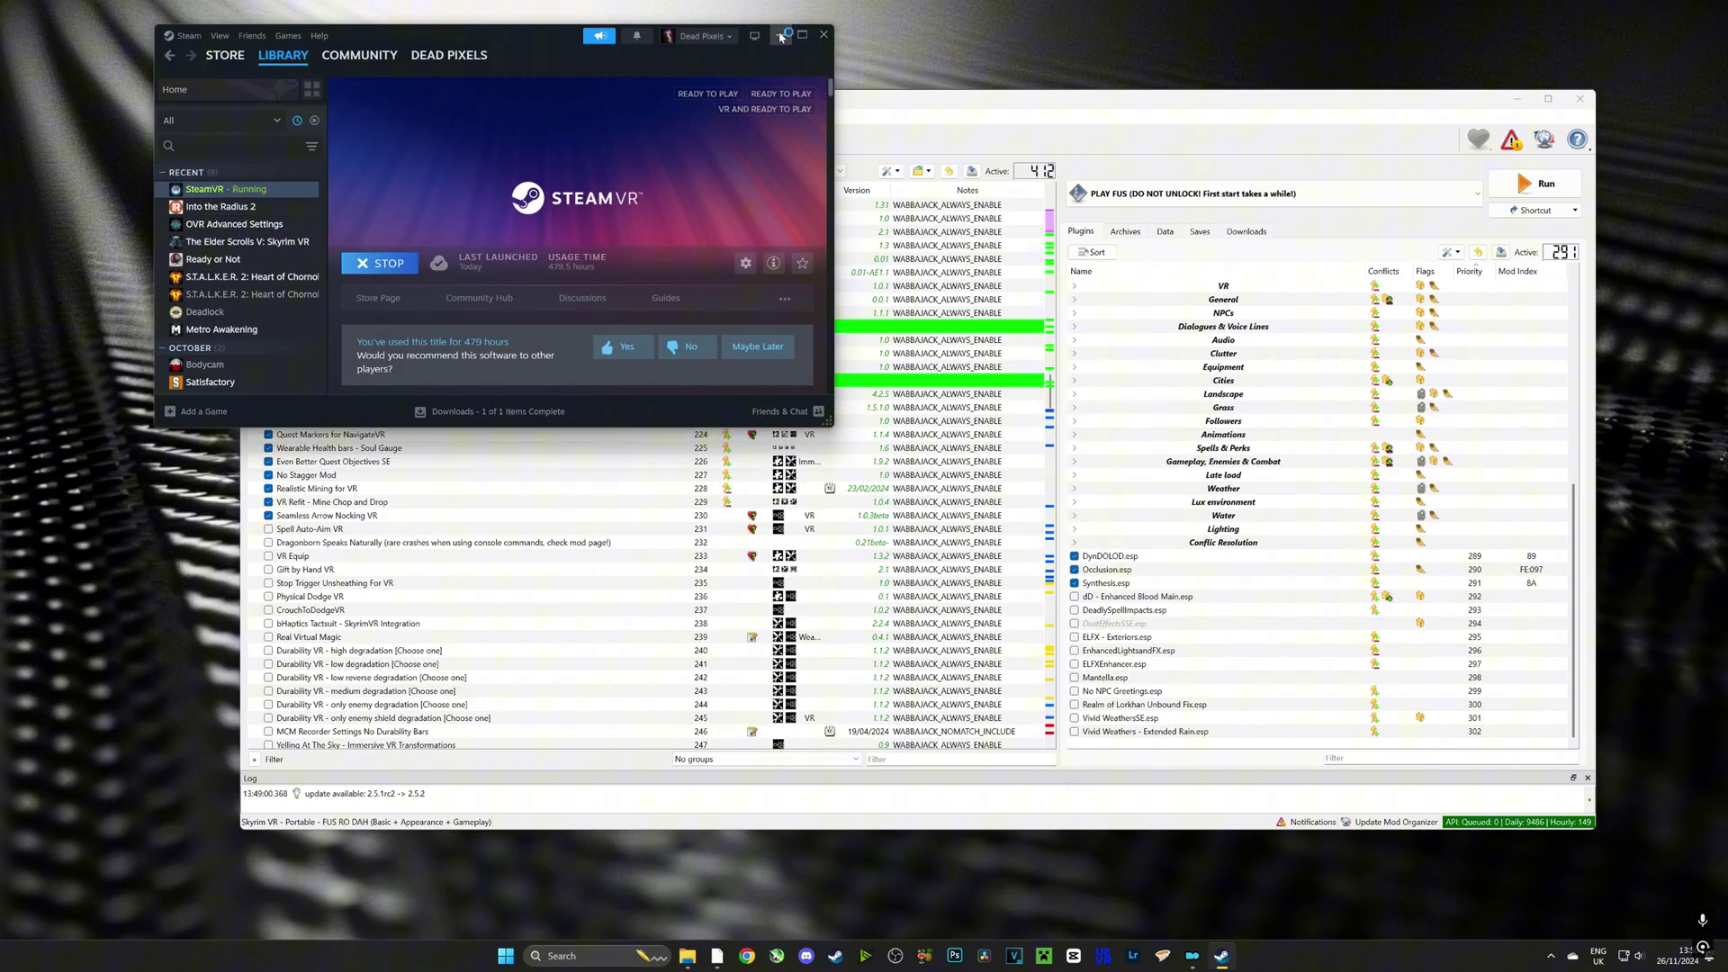
- Minimize Steam and display the VR View from the SteamVR status window
left_click(782, 36)
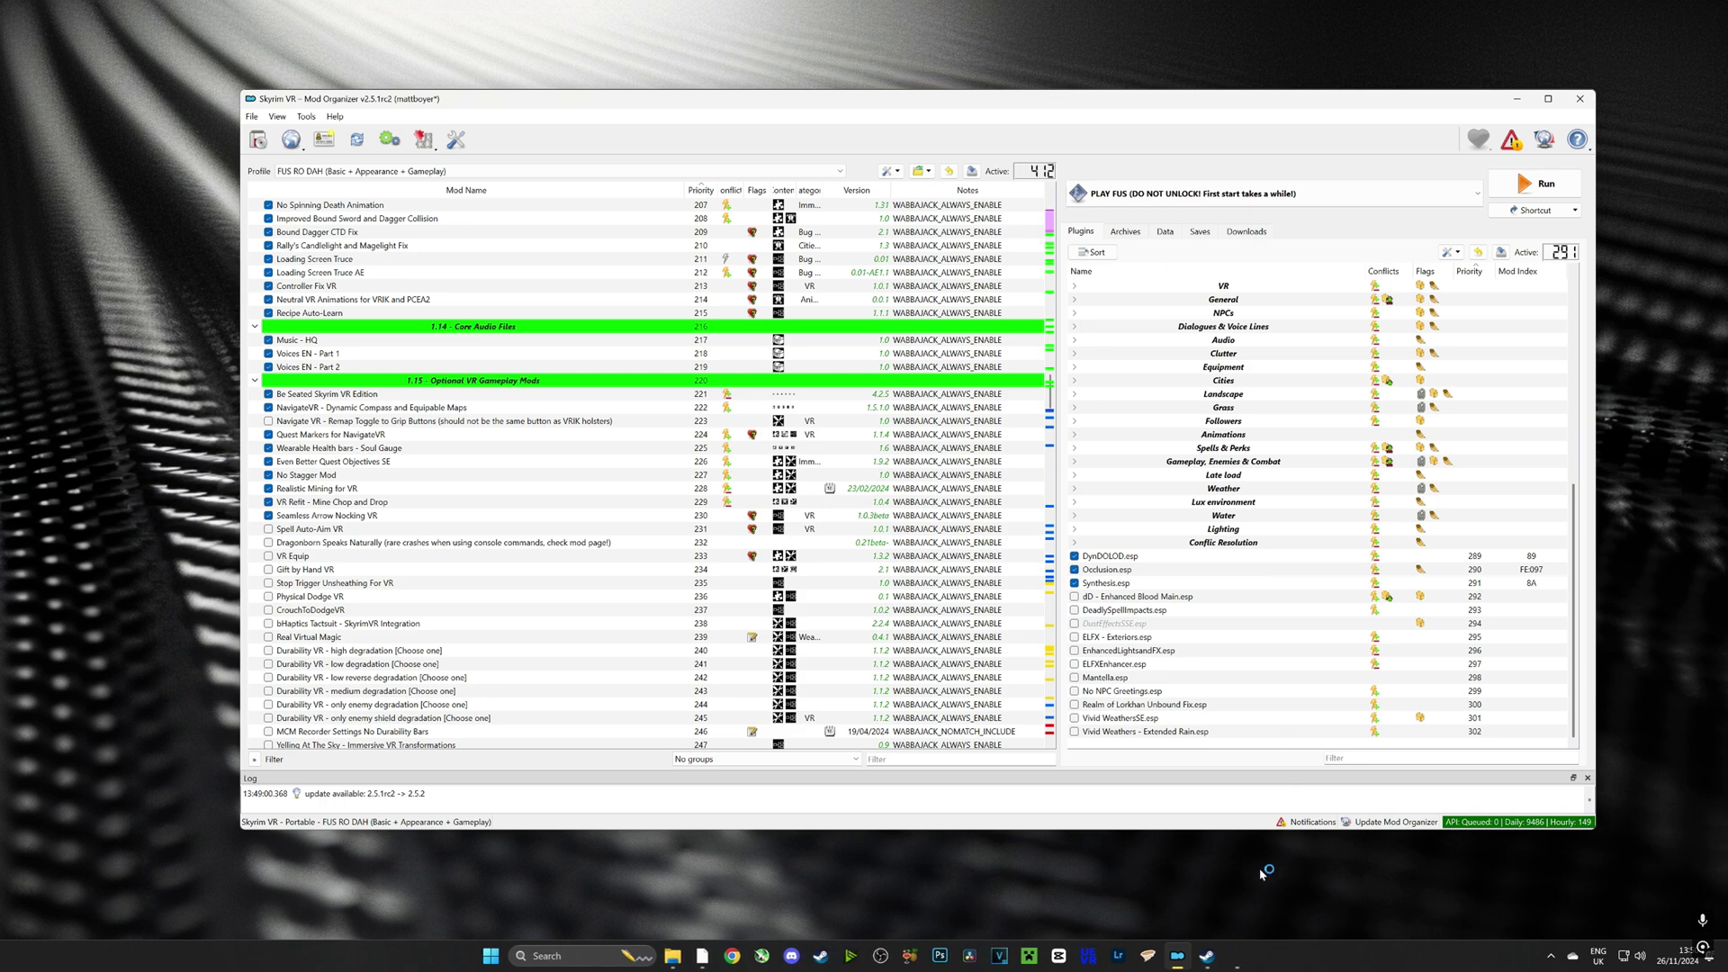
left_click(1238, 960)
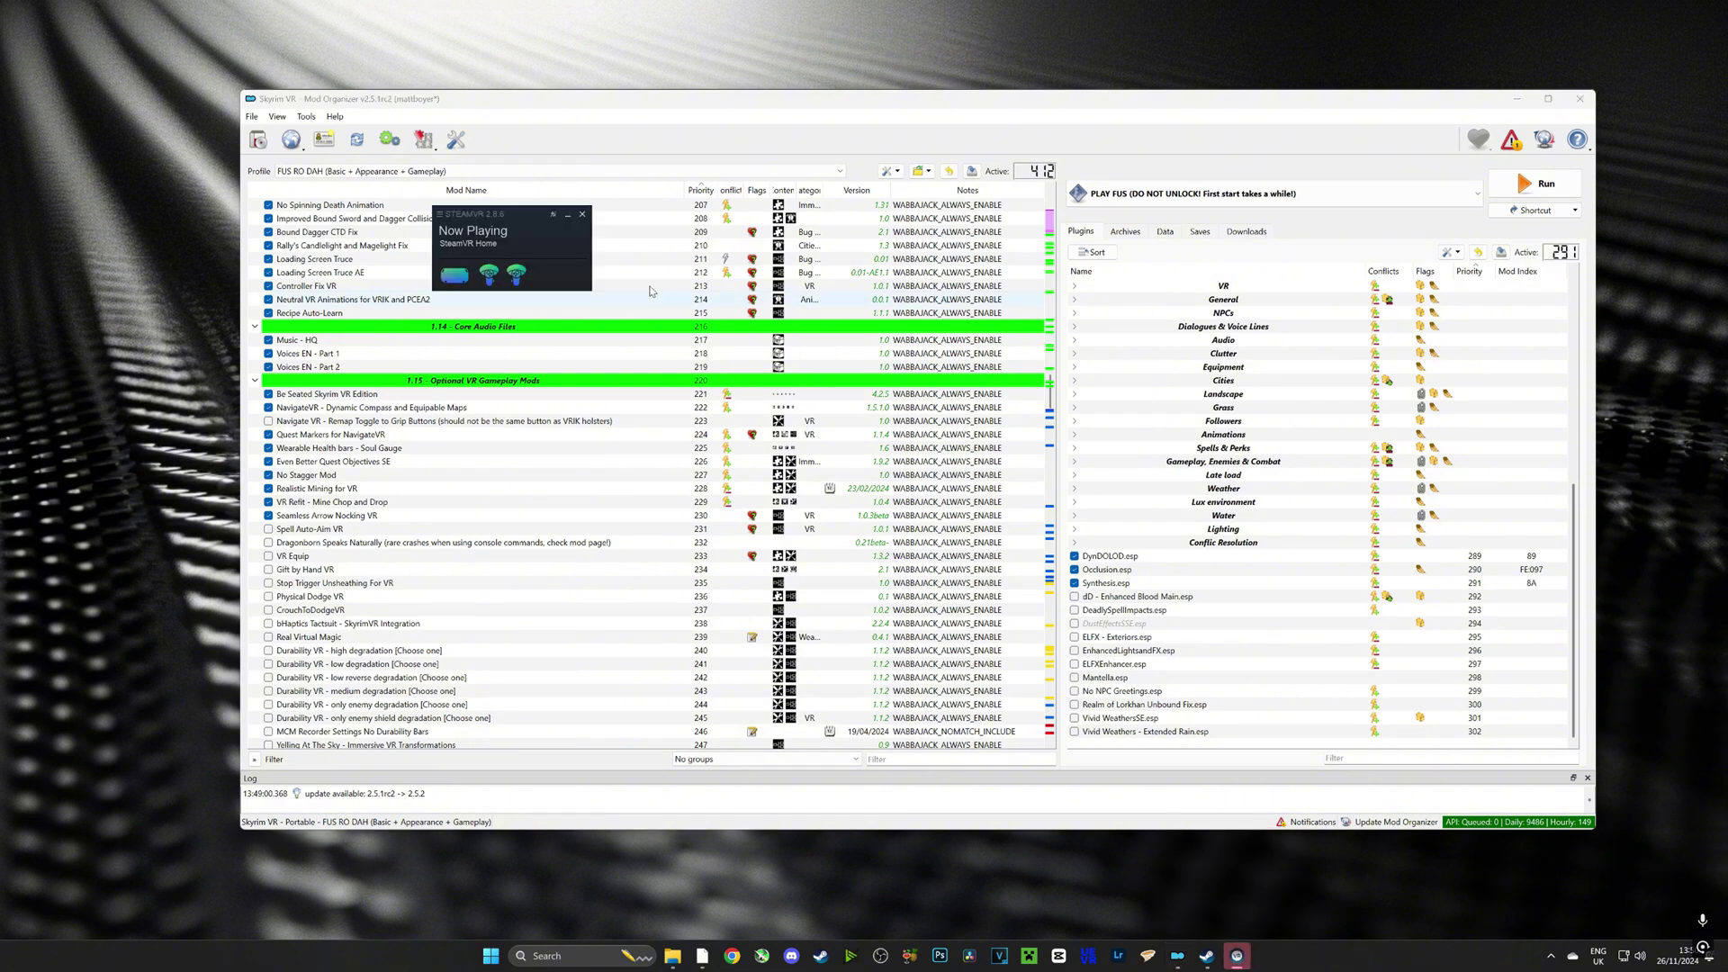
left_click(455, 215)
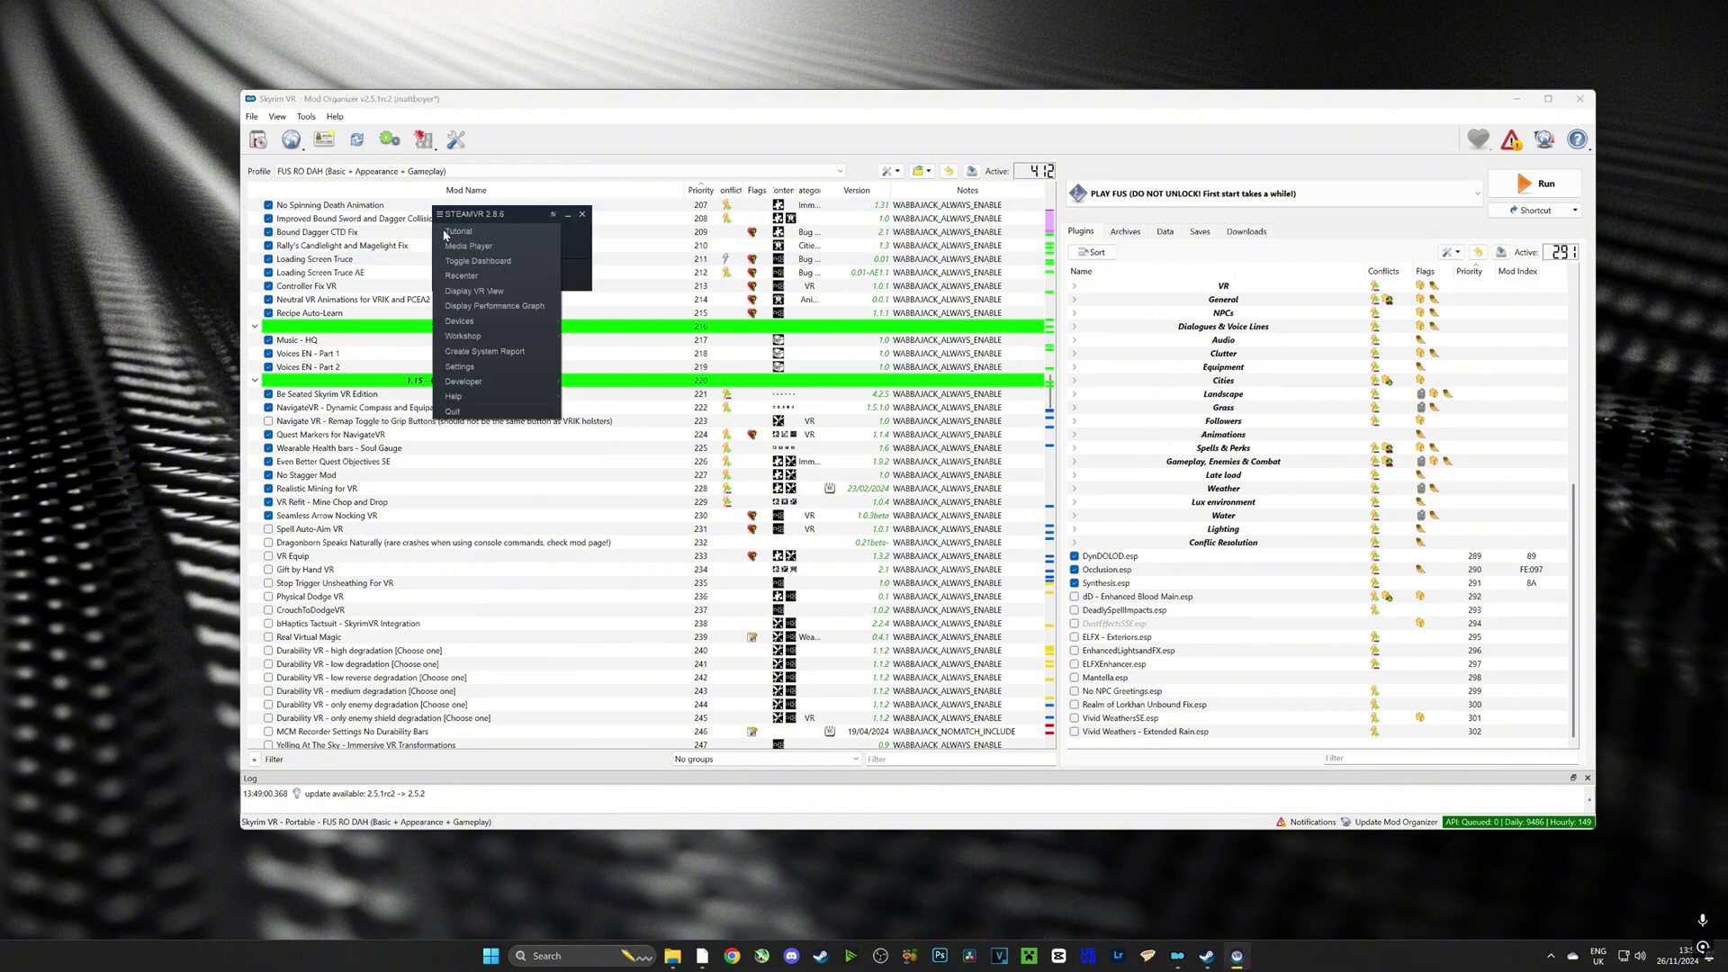
left_click(474, 291)
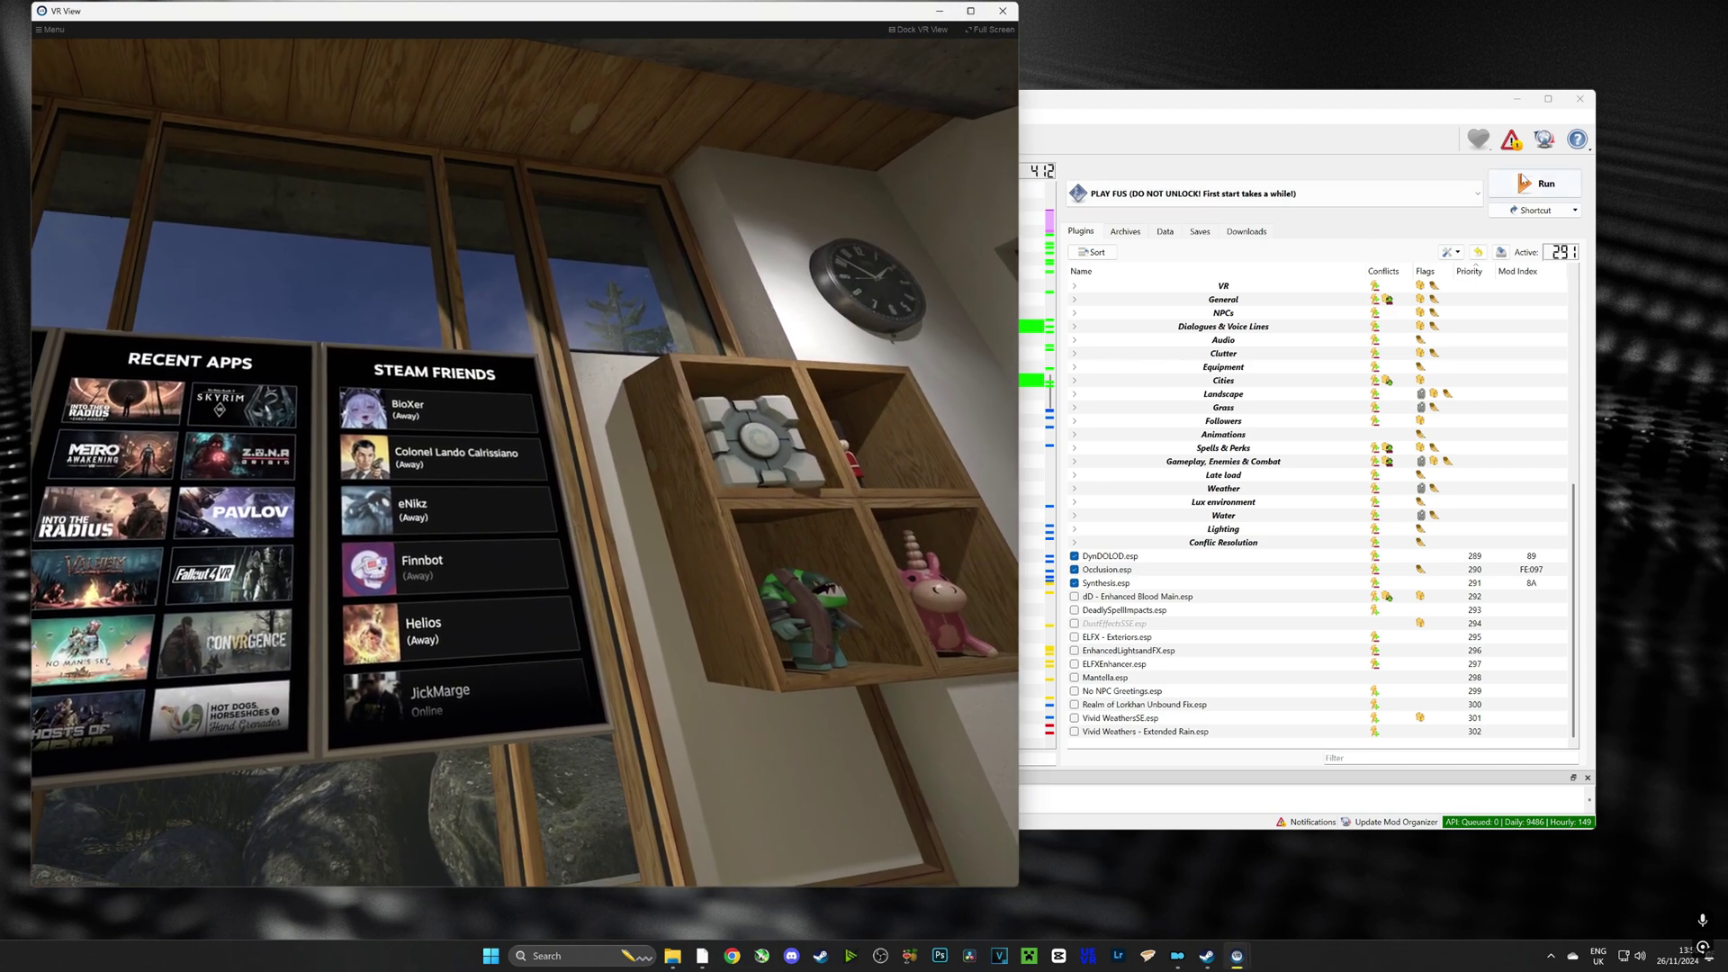
- Run the PLAY FUS executable, restarting Mod Organizer as administrator to launch Skyrim VR
left_click(1524, 184)
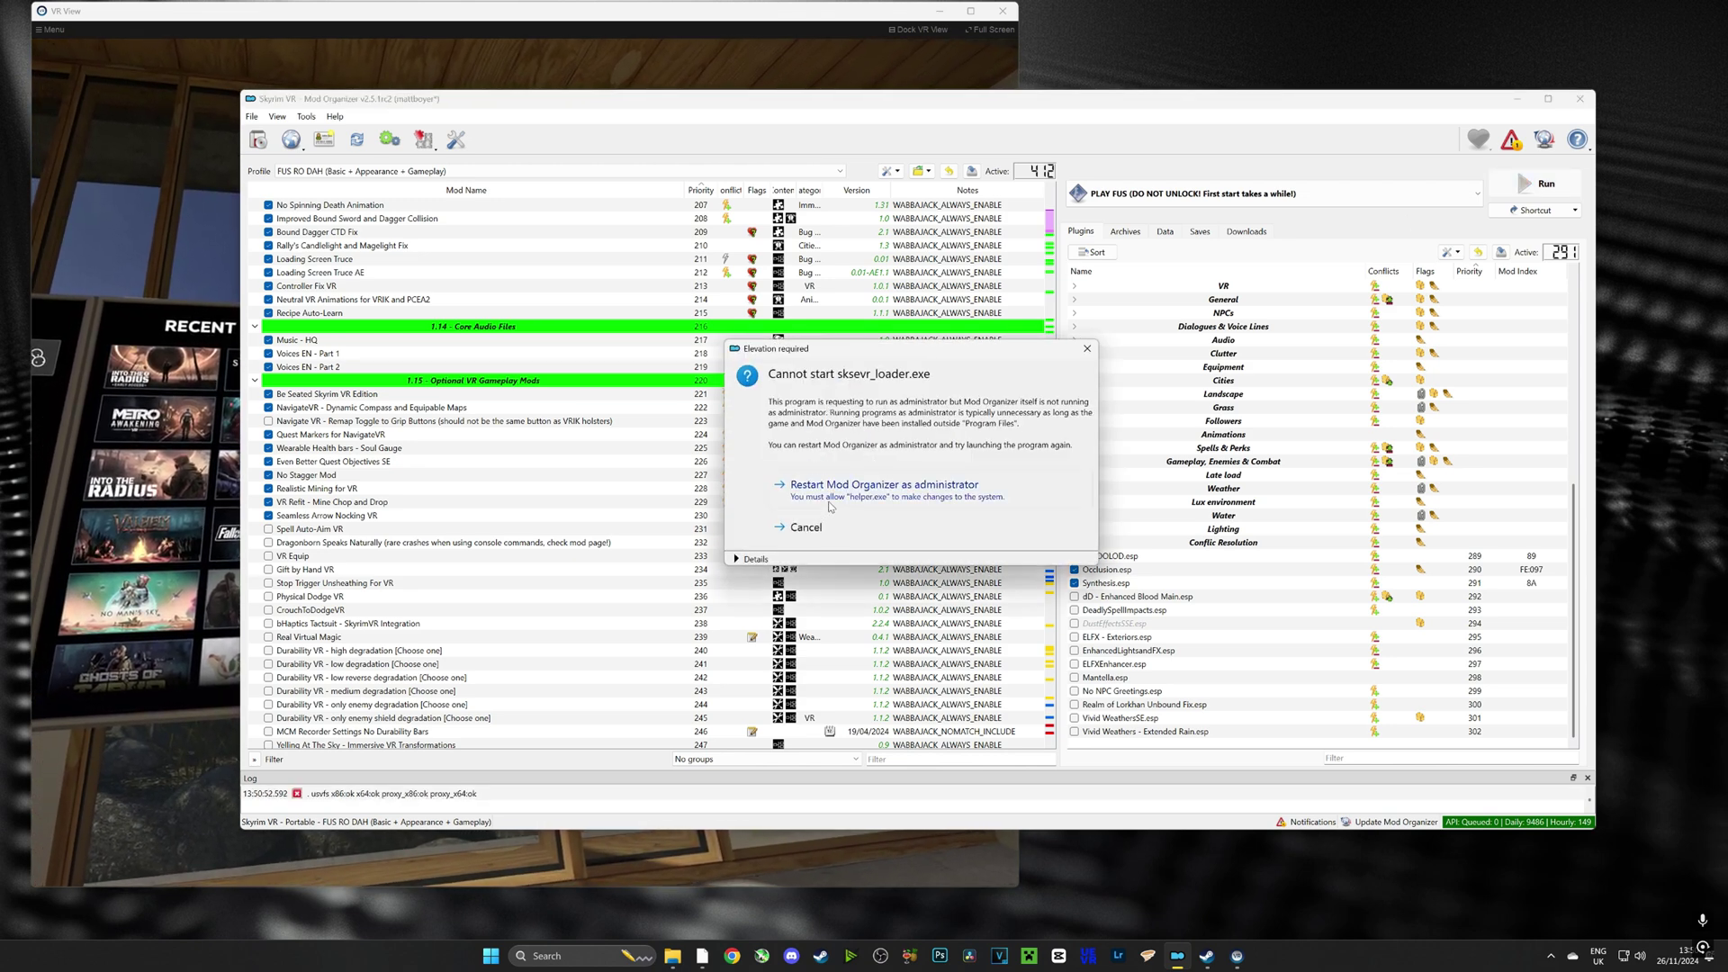
left_click(896, 498)
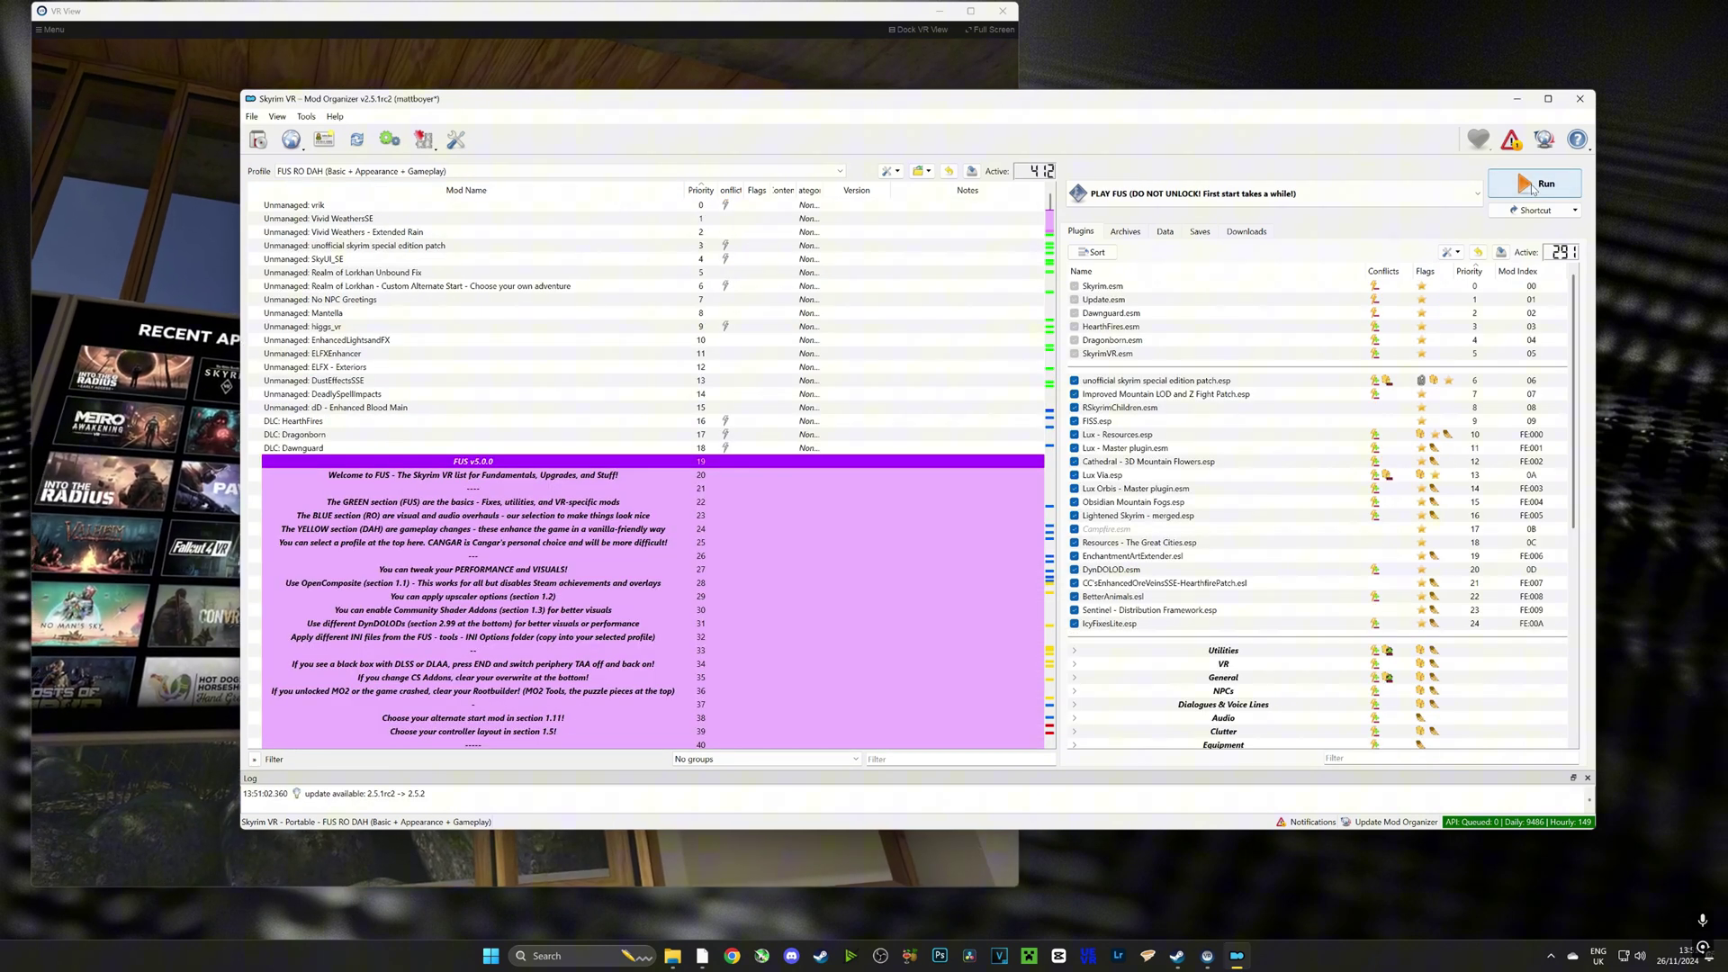
left_click(1533, 186)
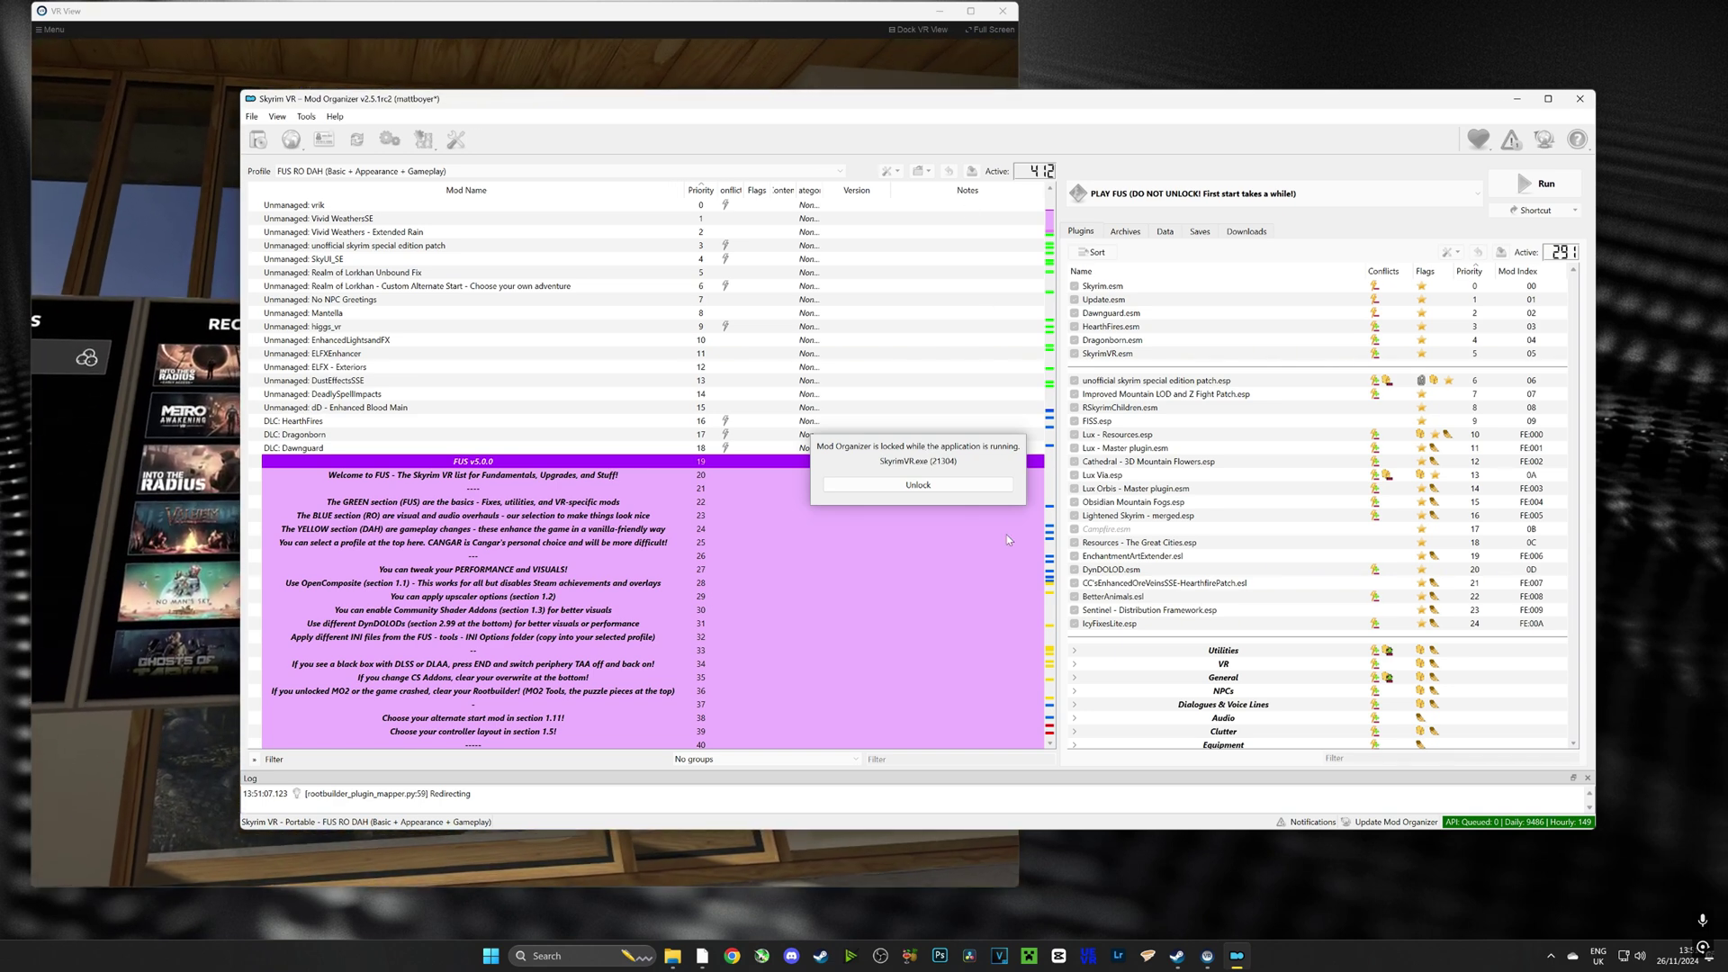
mouse_move(1207, 955)
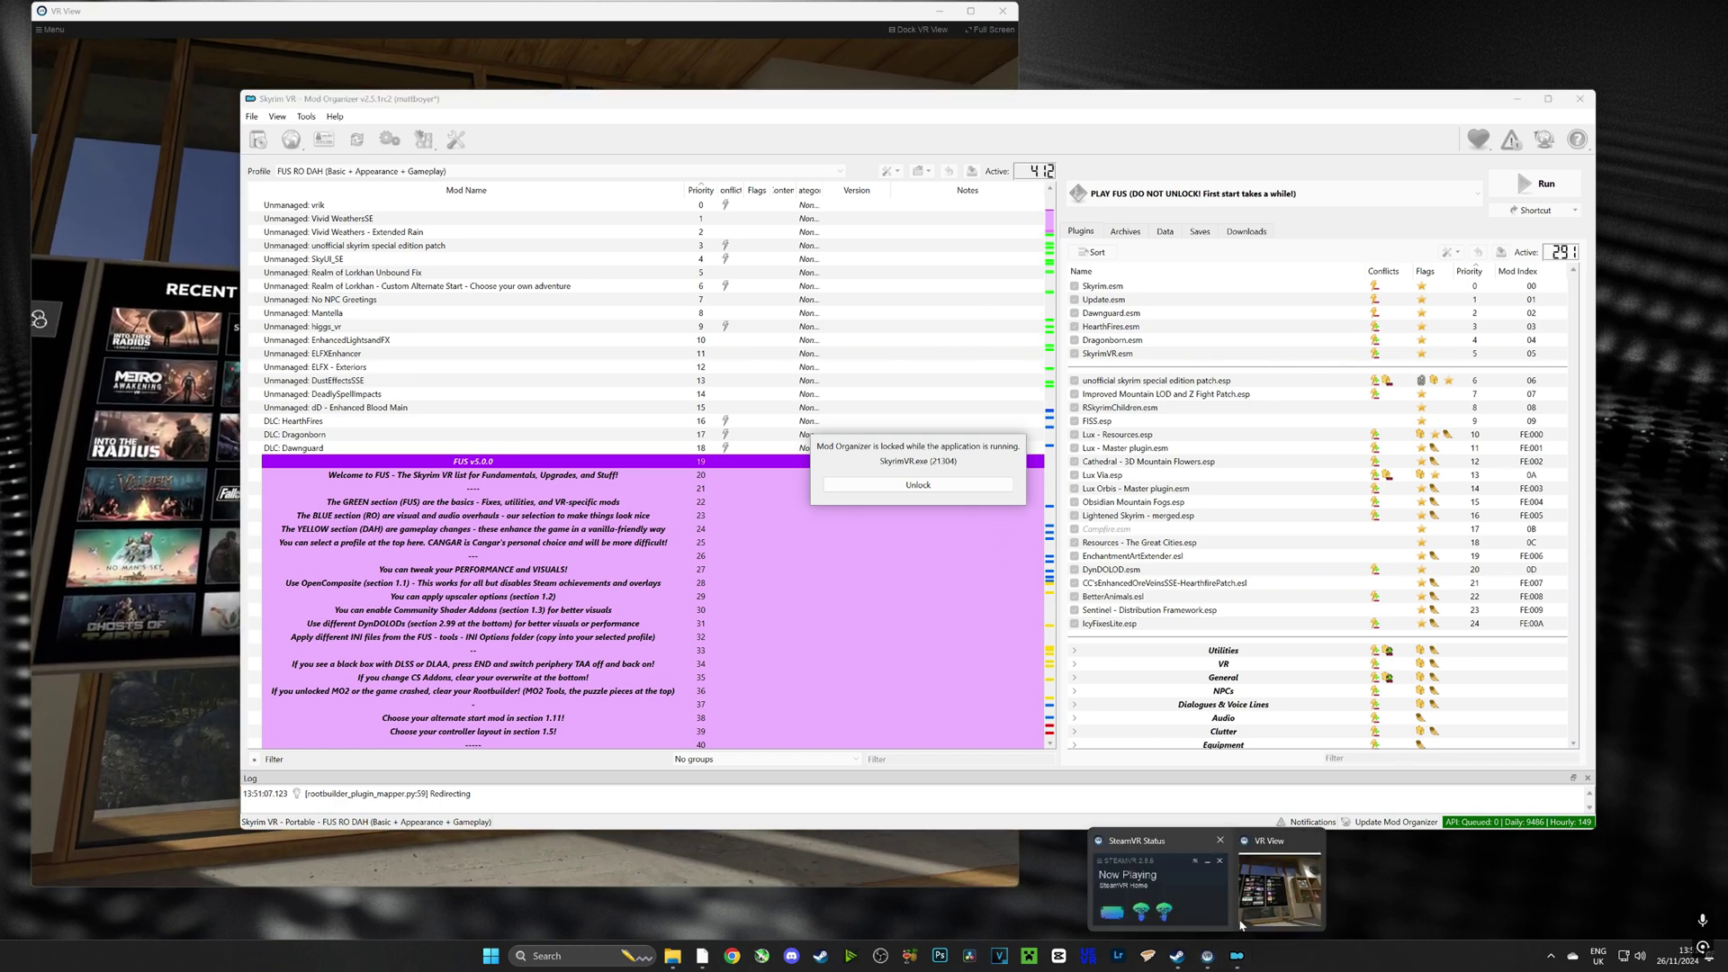
mouse_move(1224, 908)
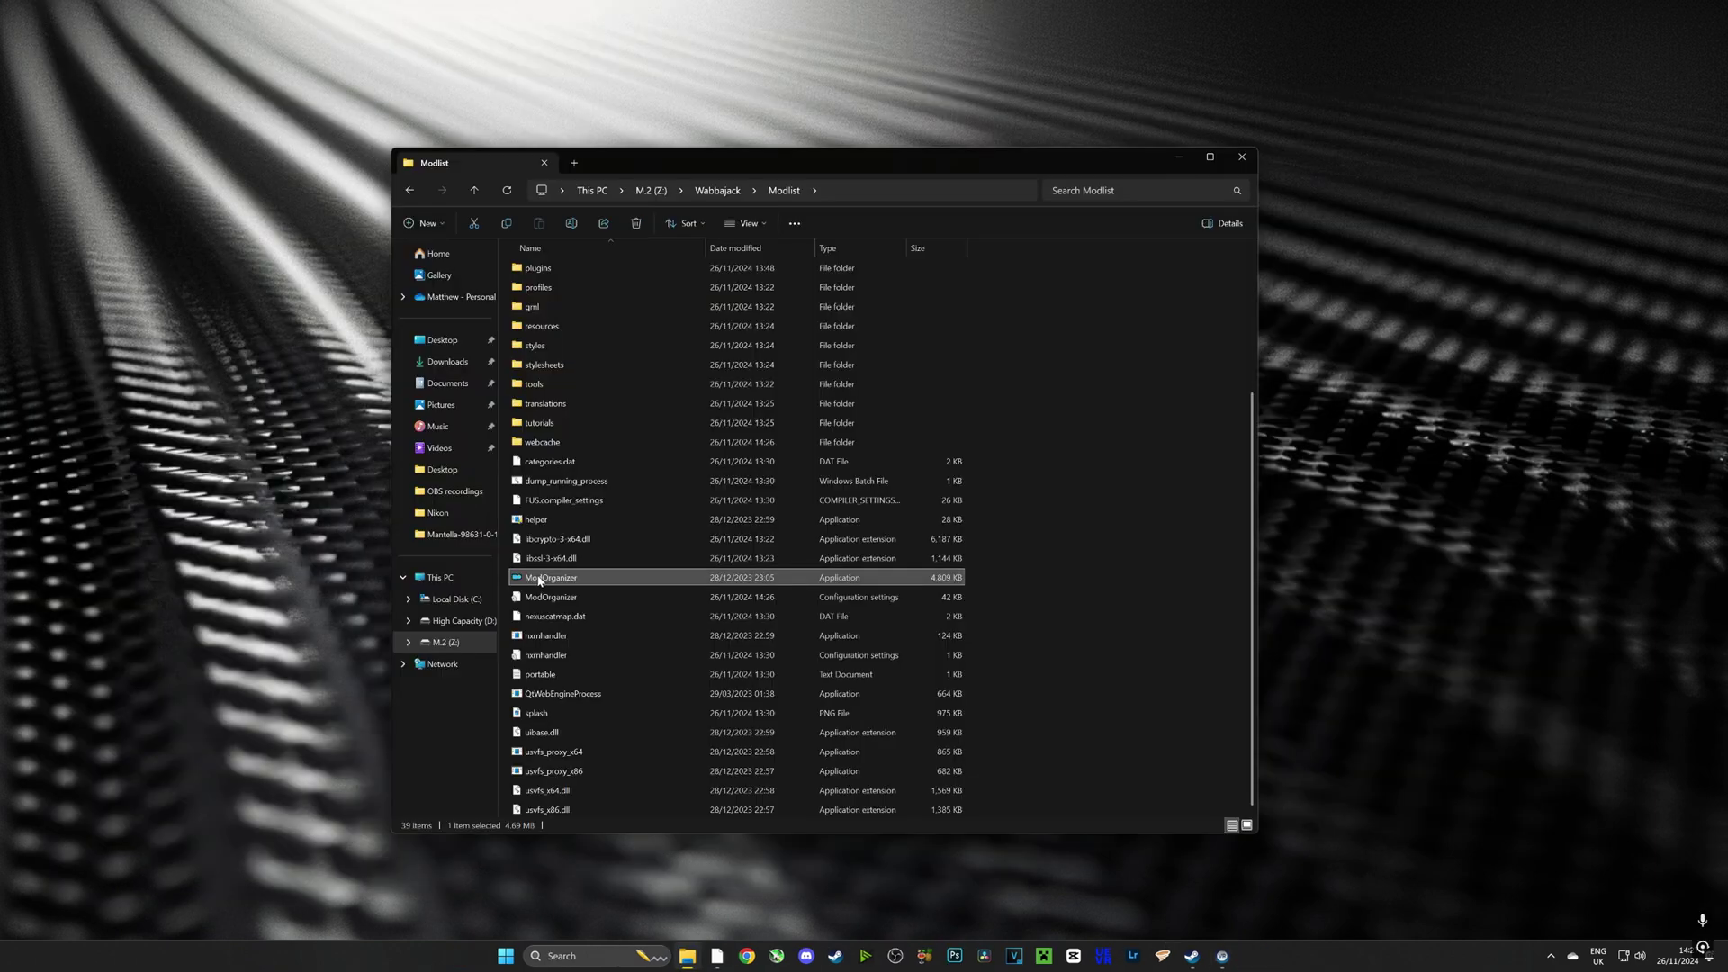
- Create a shortcut to the ModOrganizer application in the Modlist folder and move it to the desktop
right_click(538, 577)
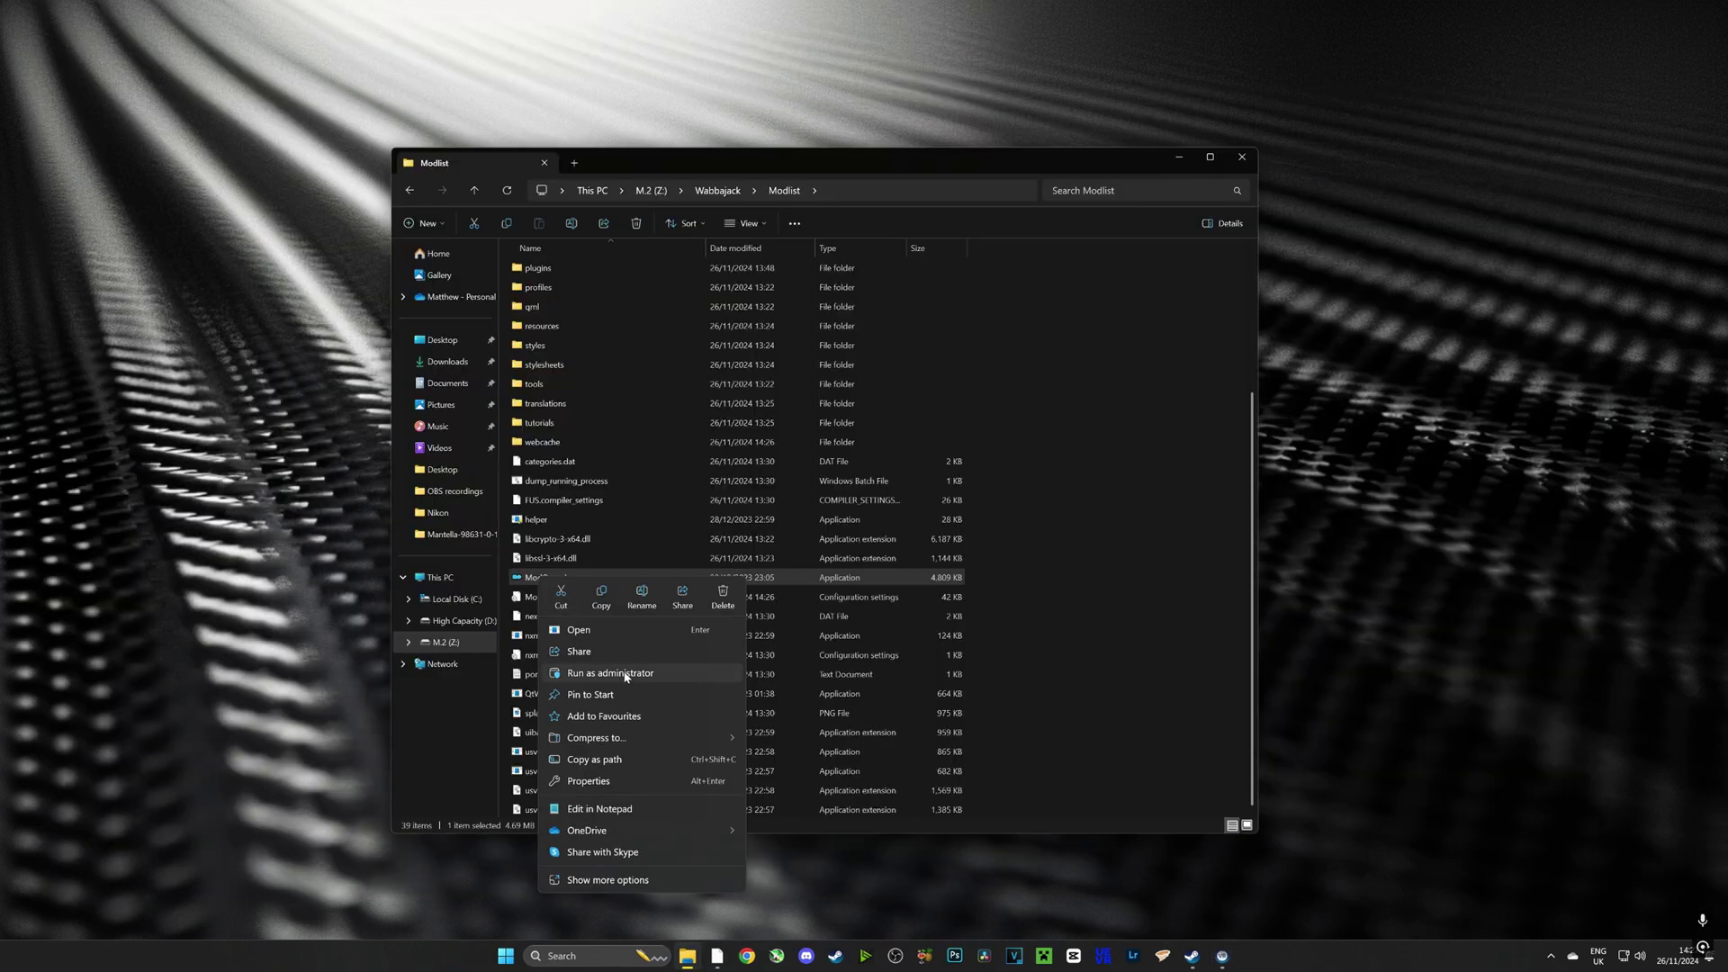
left_click(606, 880)
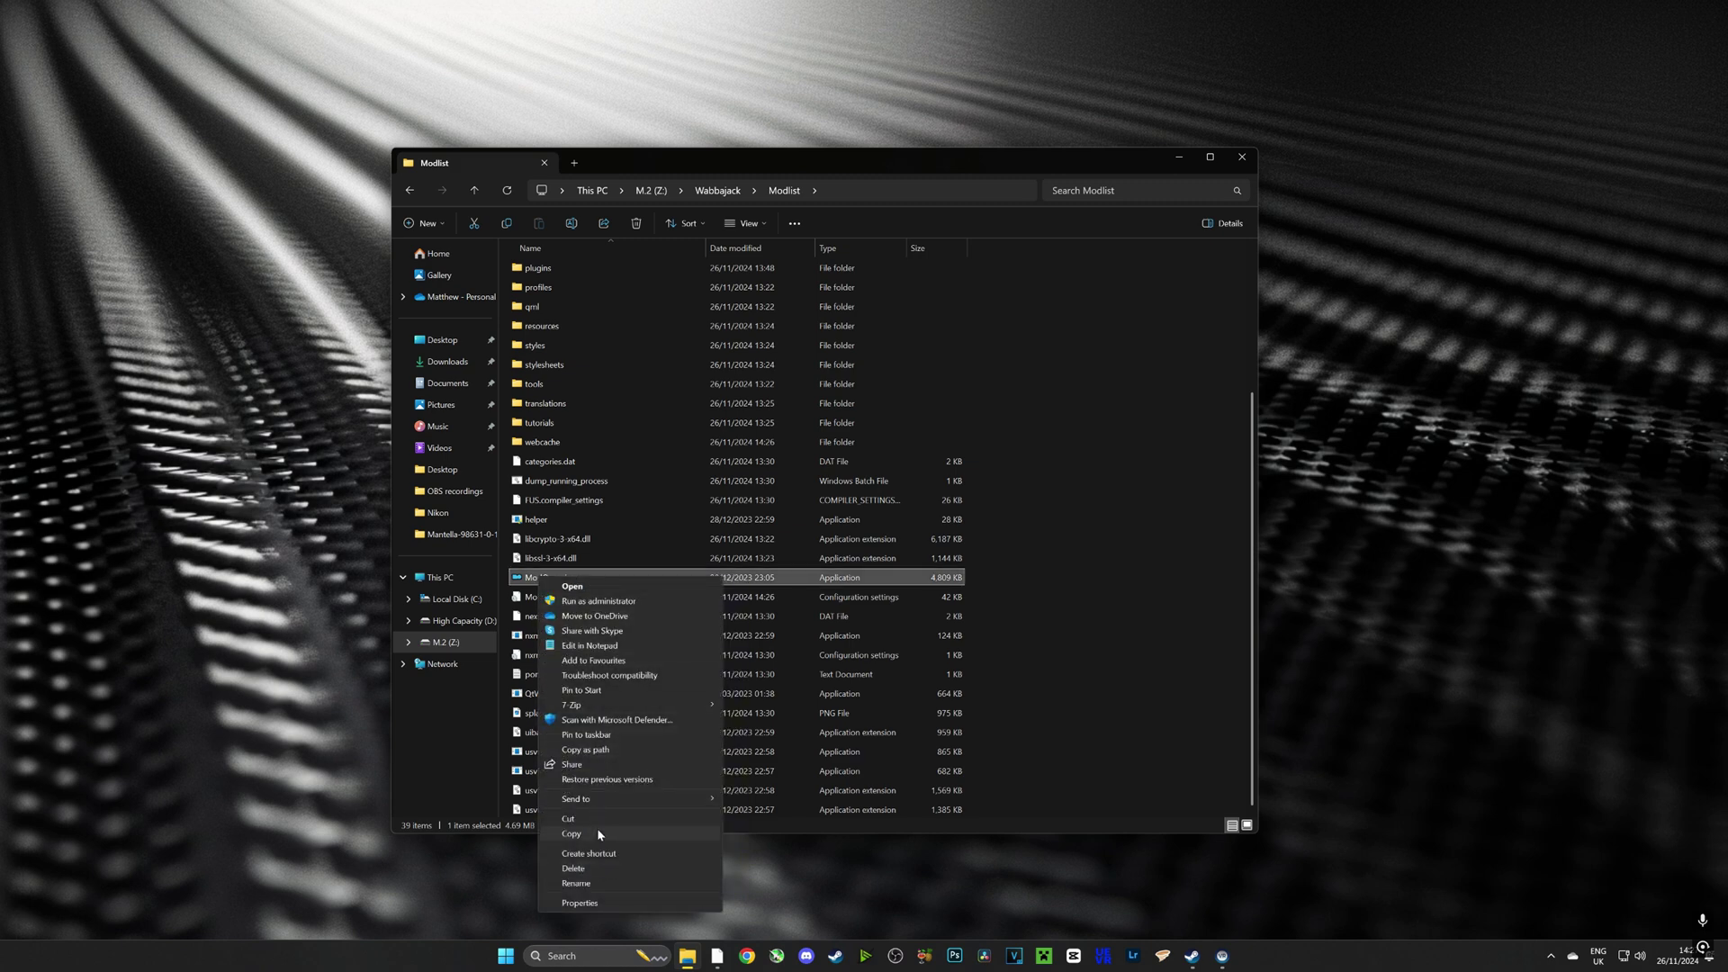
left_click(589, 853)
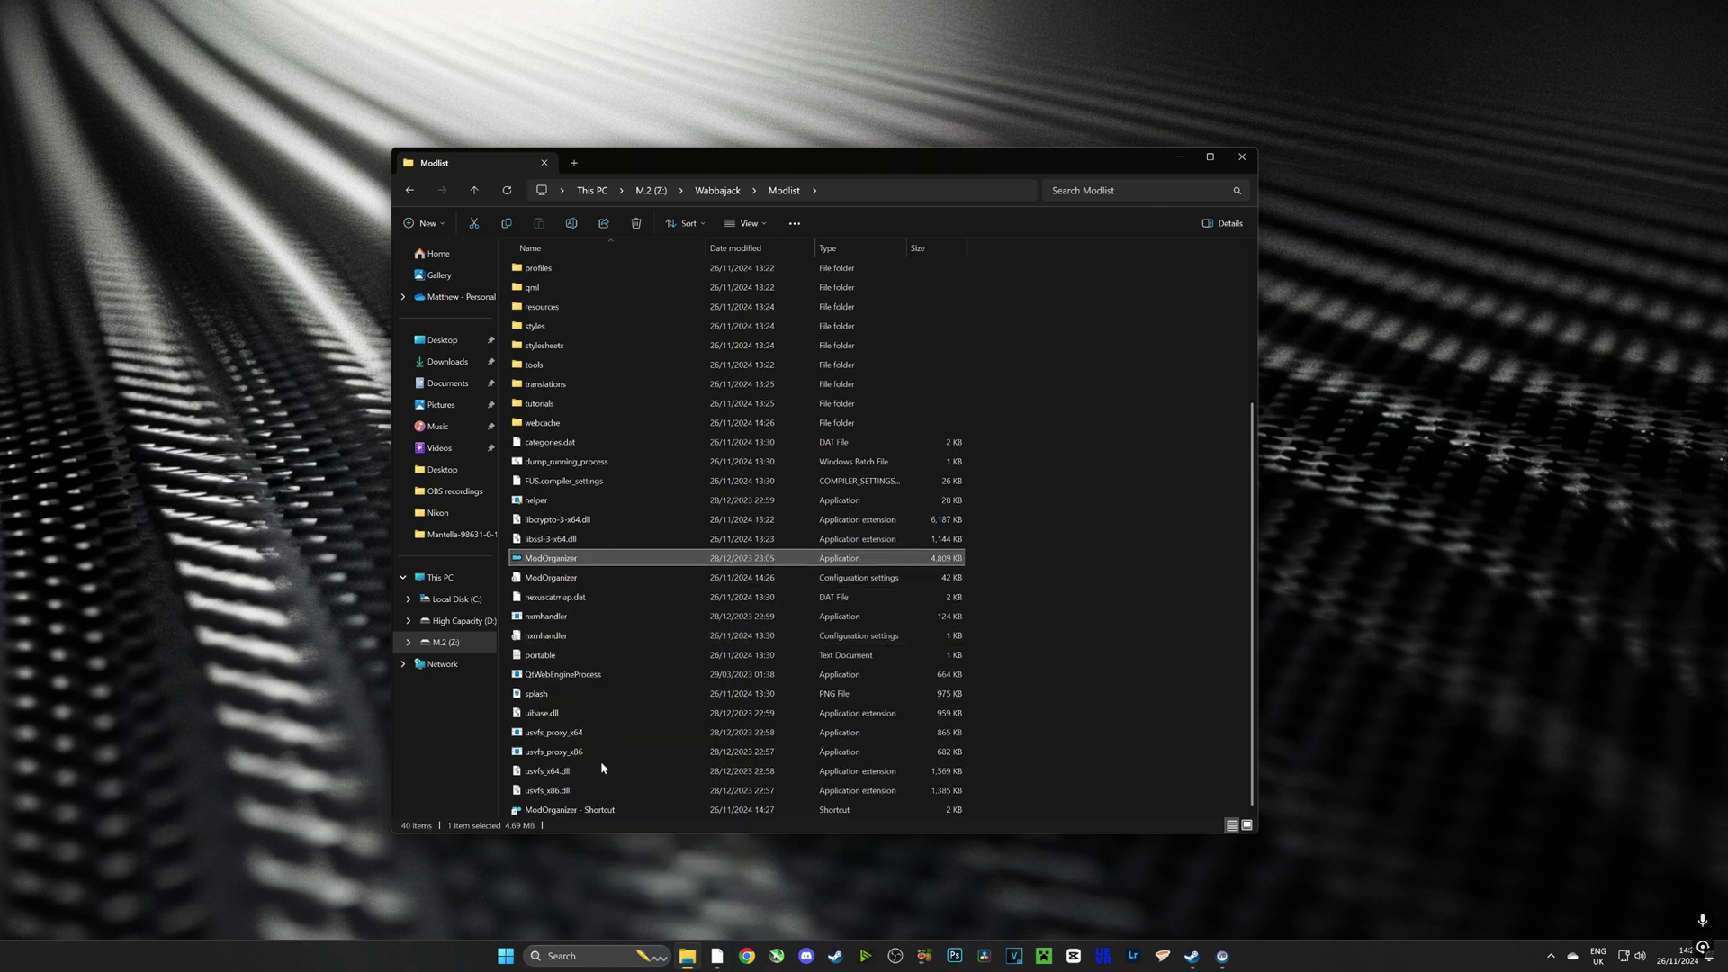
left_click_drag(567, 809, 283, 645)
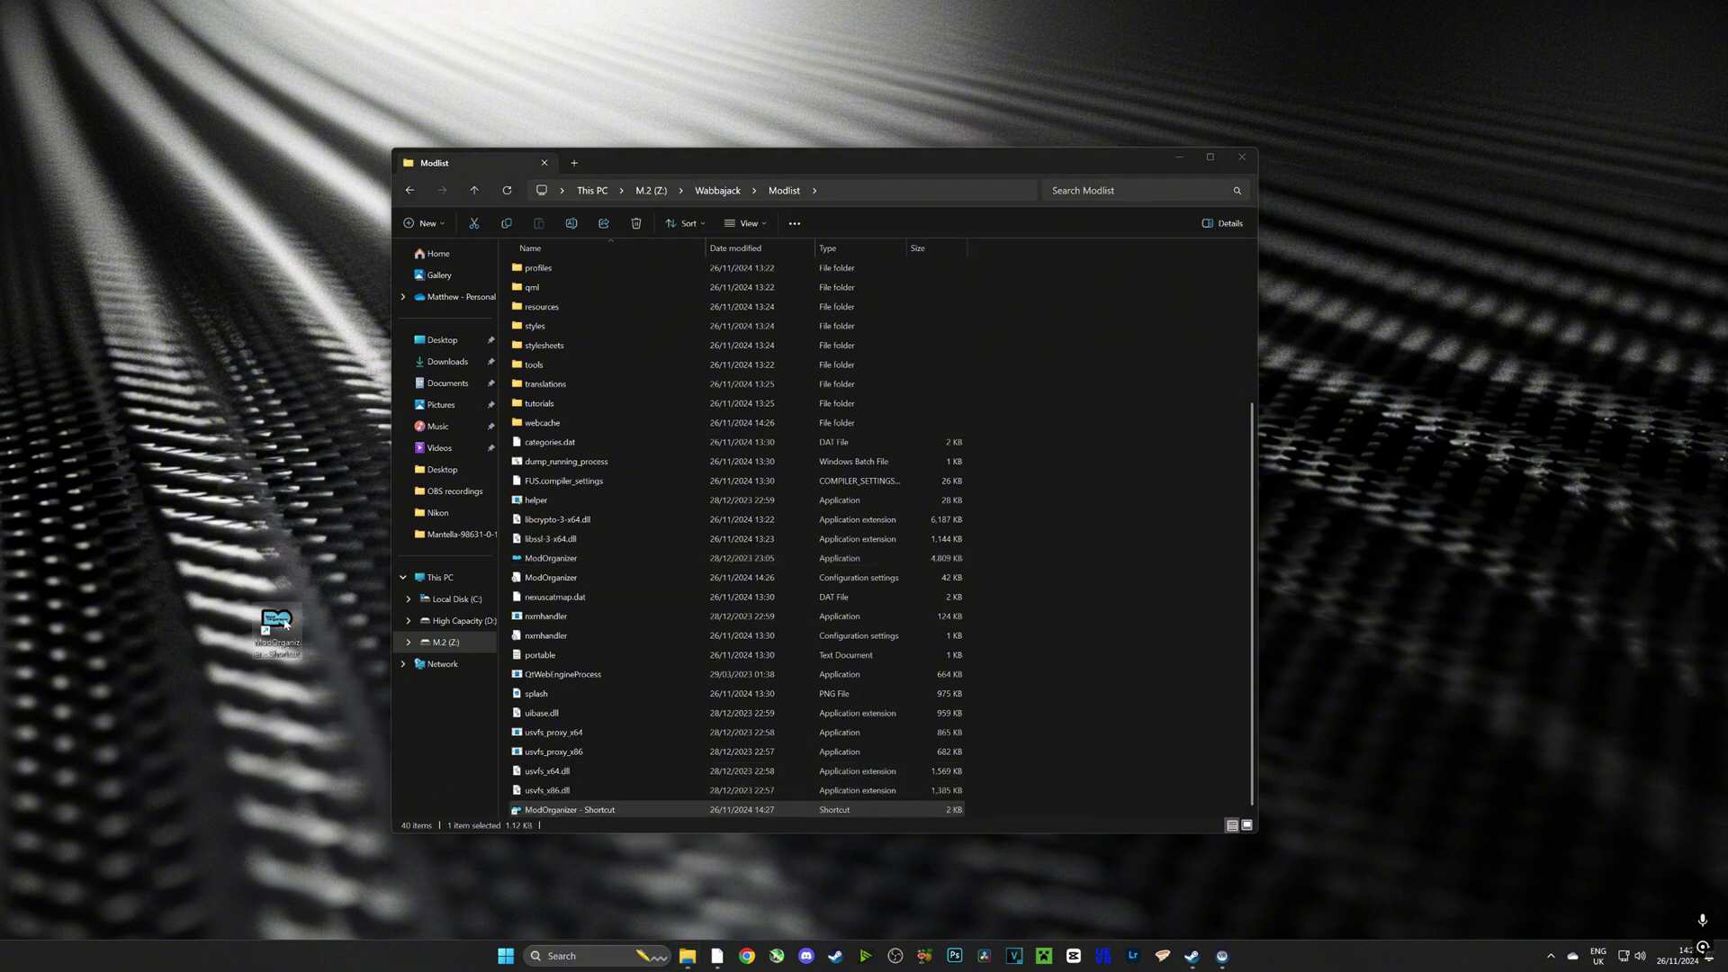
- Set the ModOrganizer desktop shortcut to run as an administrator and close the Modlist folder window
right_click(283, 644)
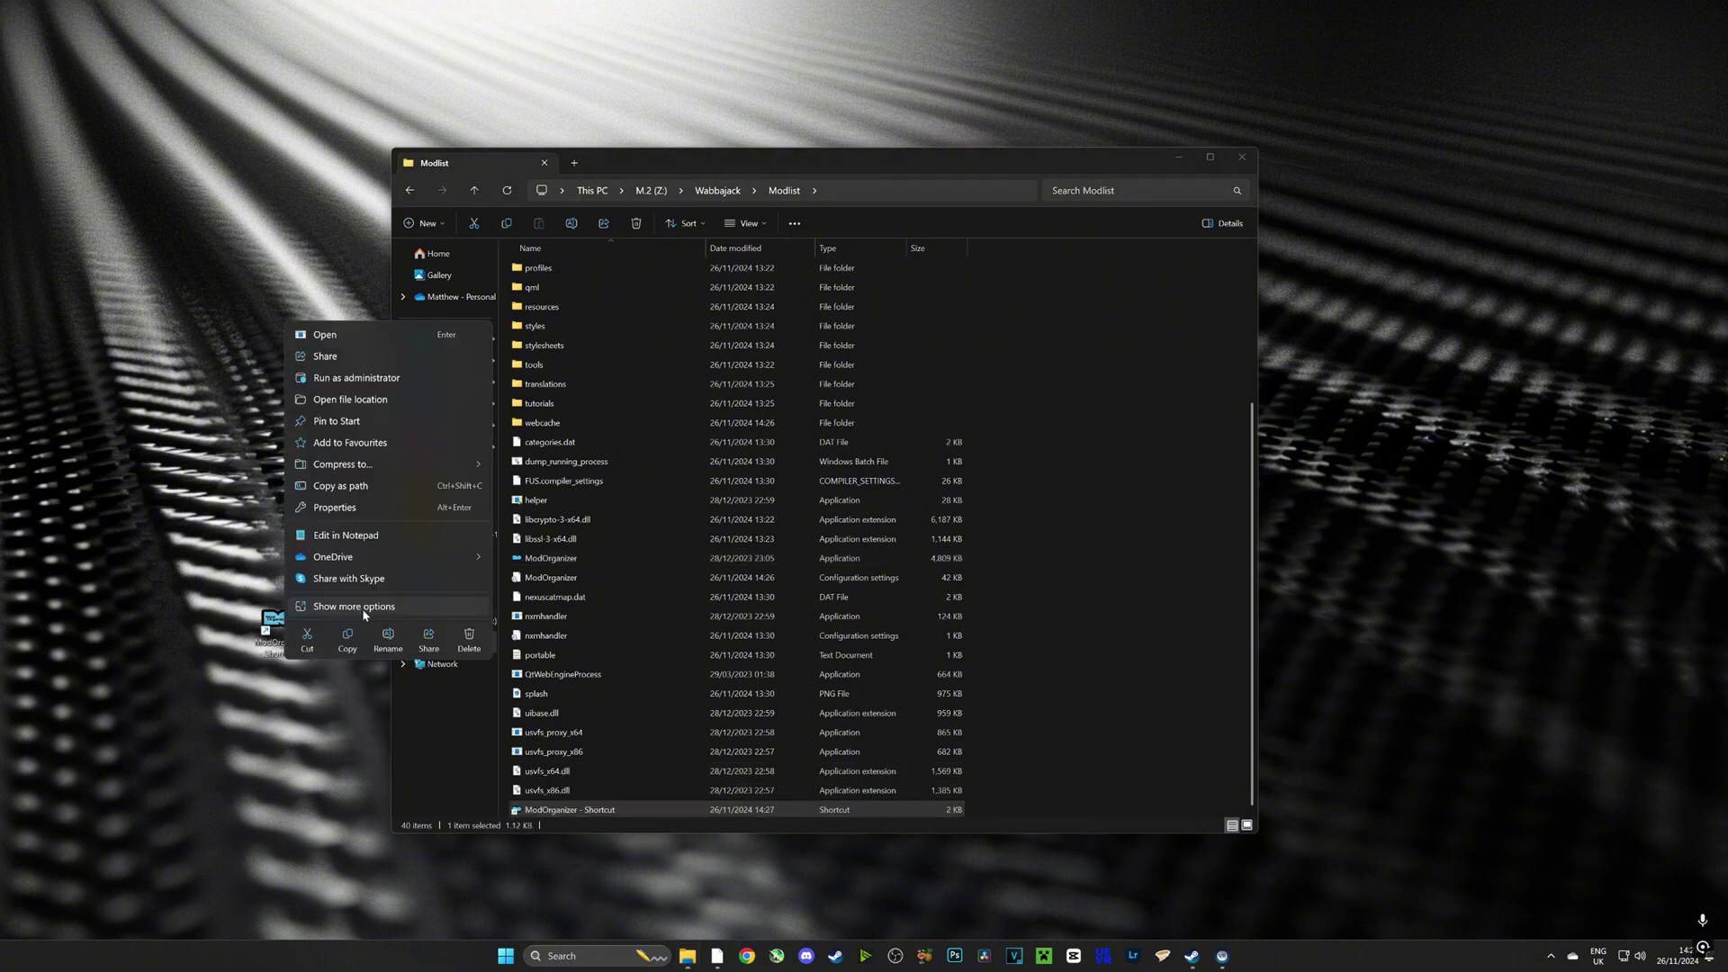
left_click(335, 507)
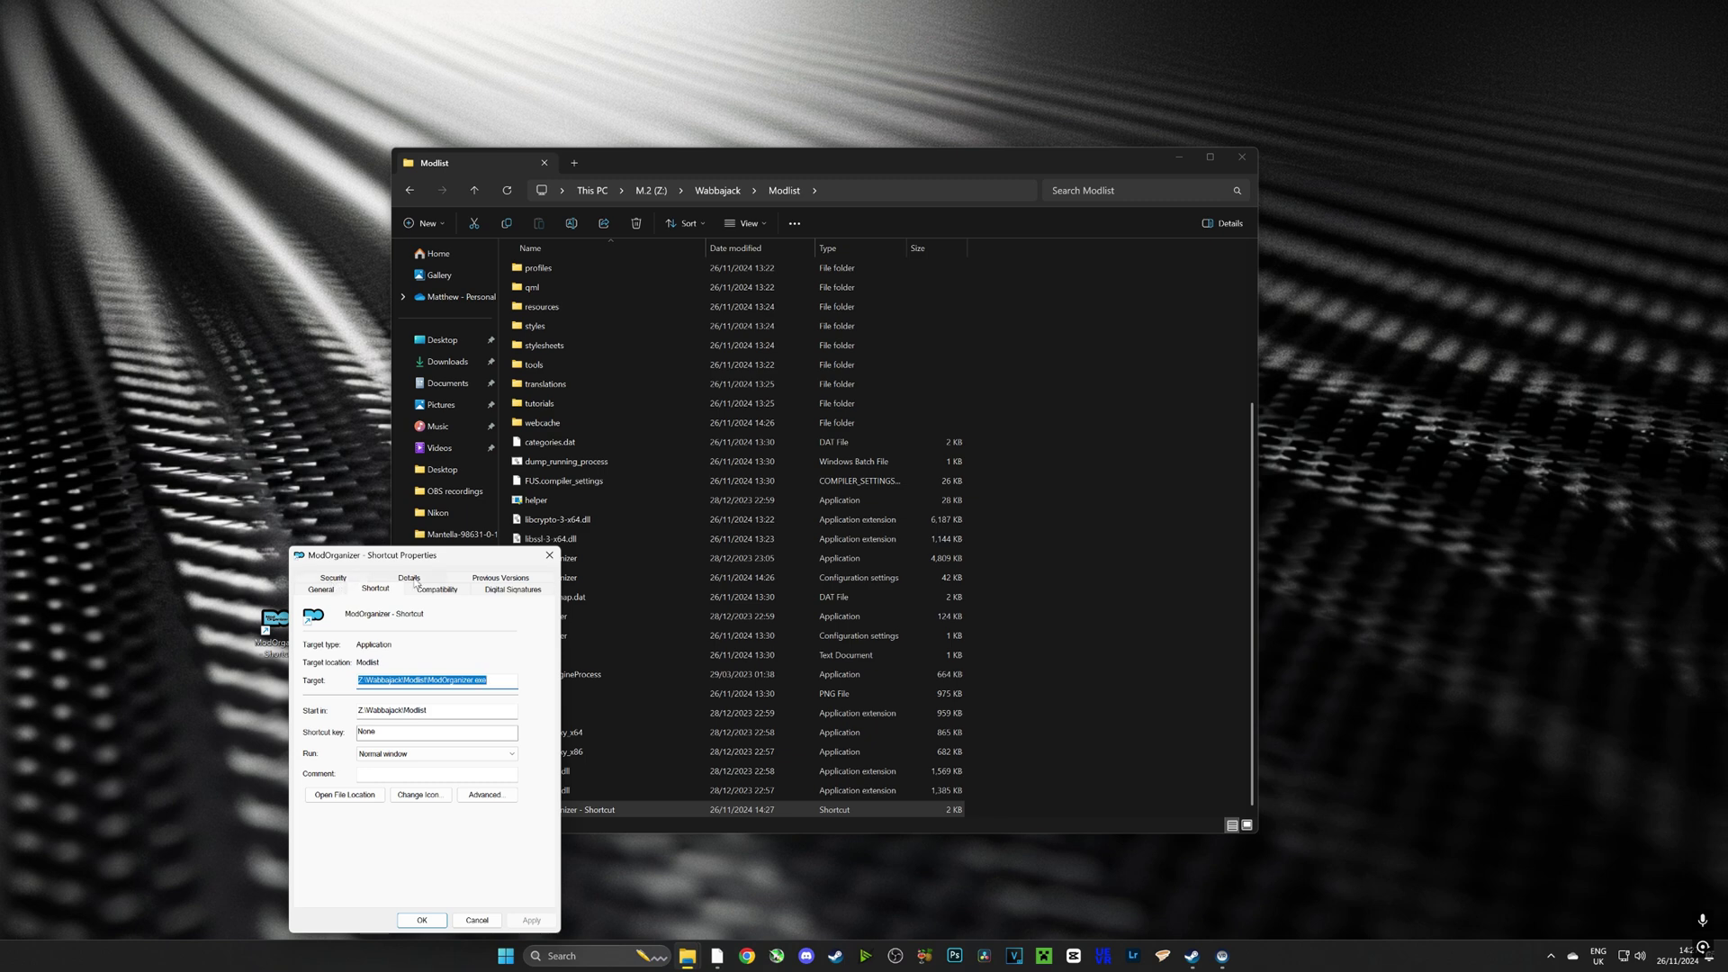
left_click(446, 590)
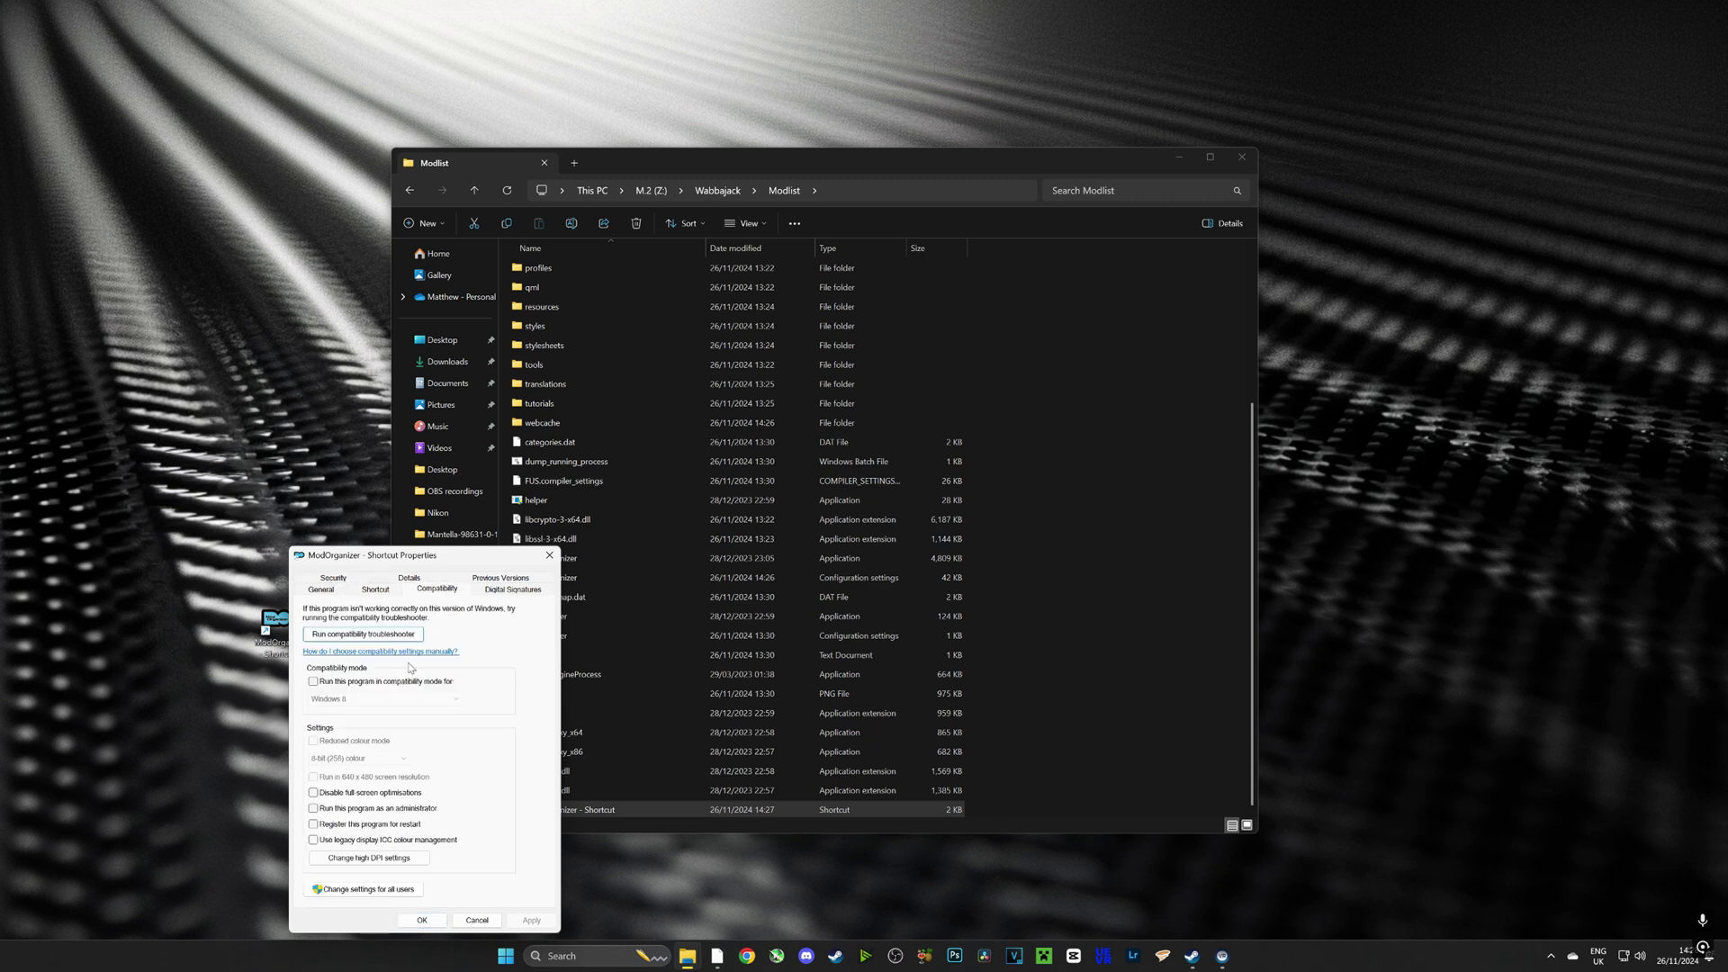
left_click(339, 810)
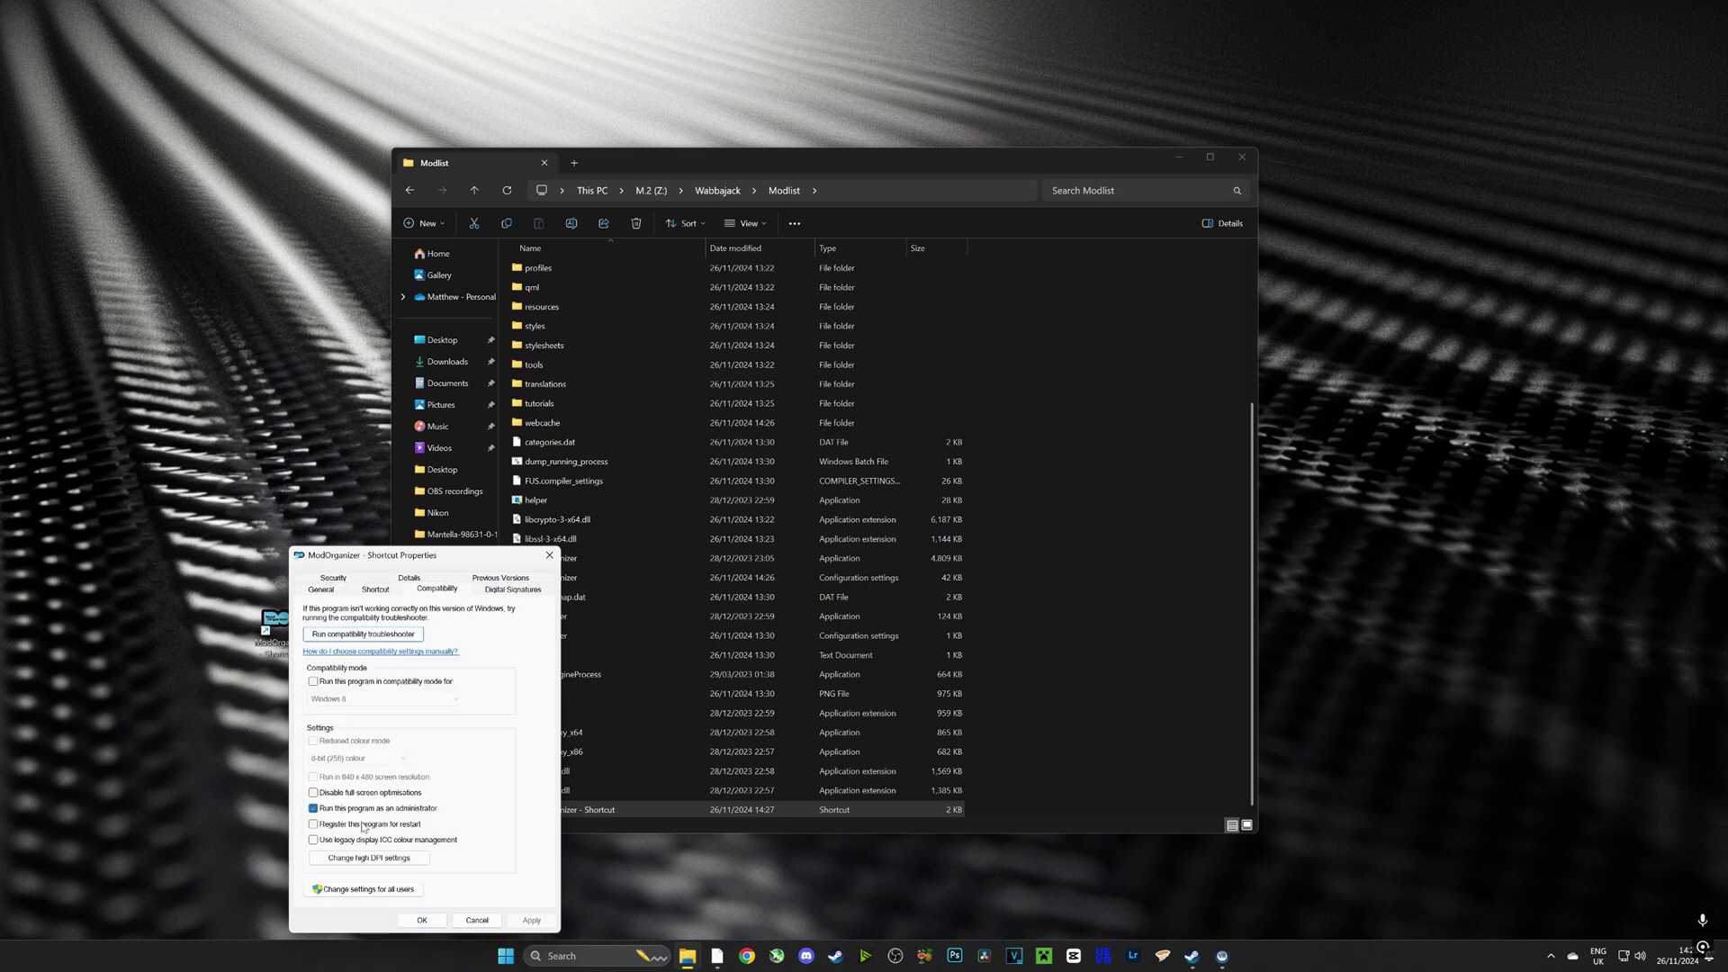
left_click(424, 919)
left_click(1242, 156)
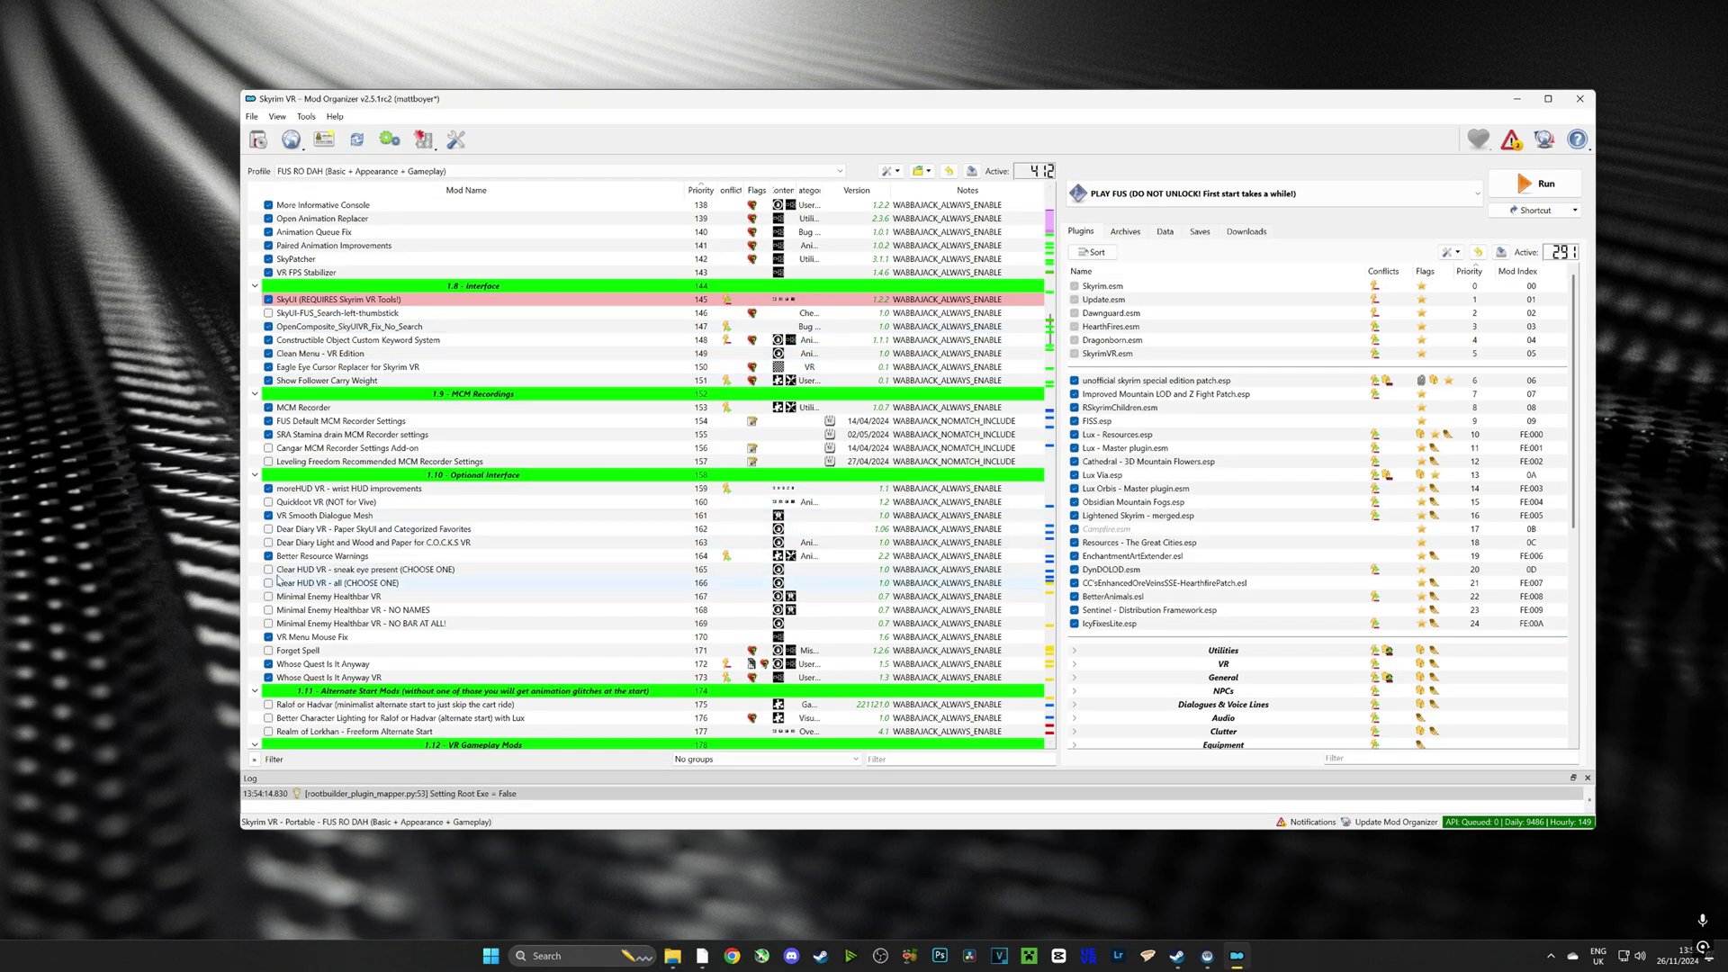
- Look through the controller bindings, utilities, interface, MCM and optional interface sections of the FUS mod list
scroll(320, 500, "up", 15)
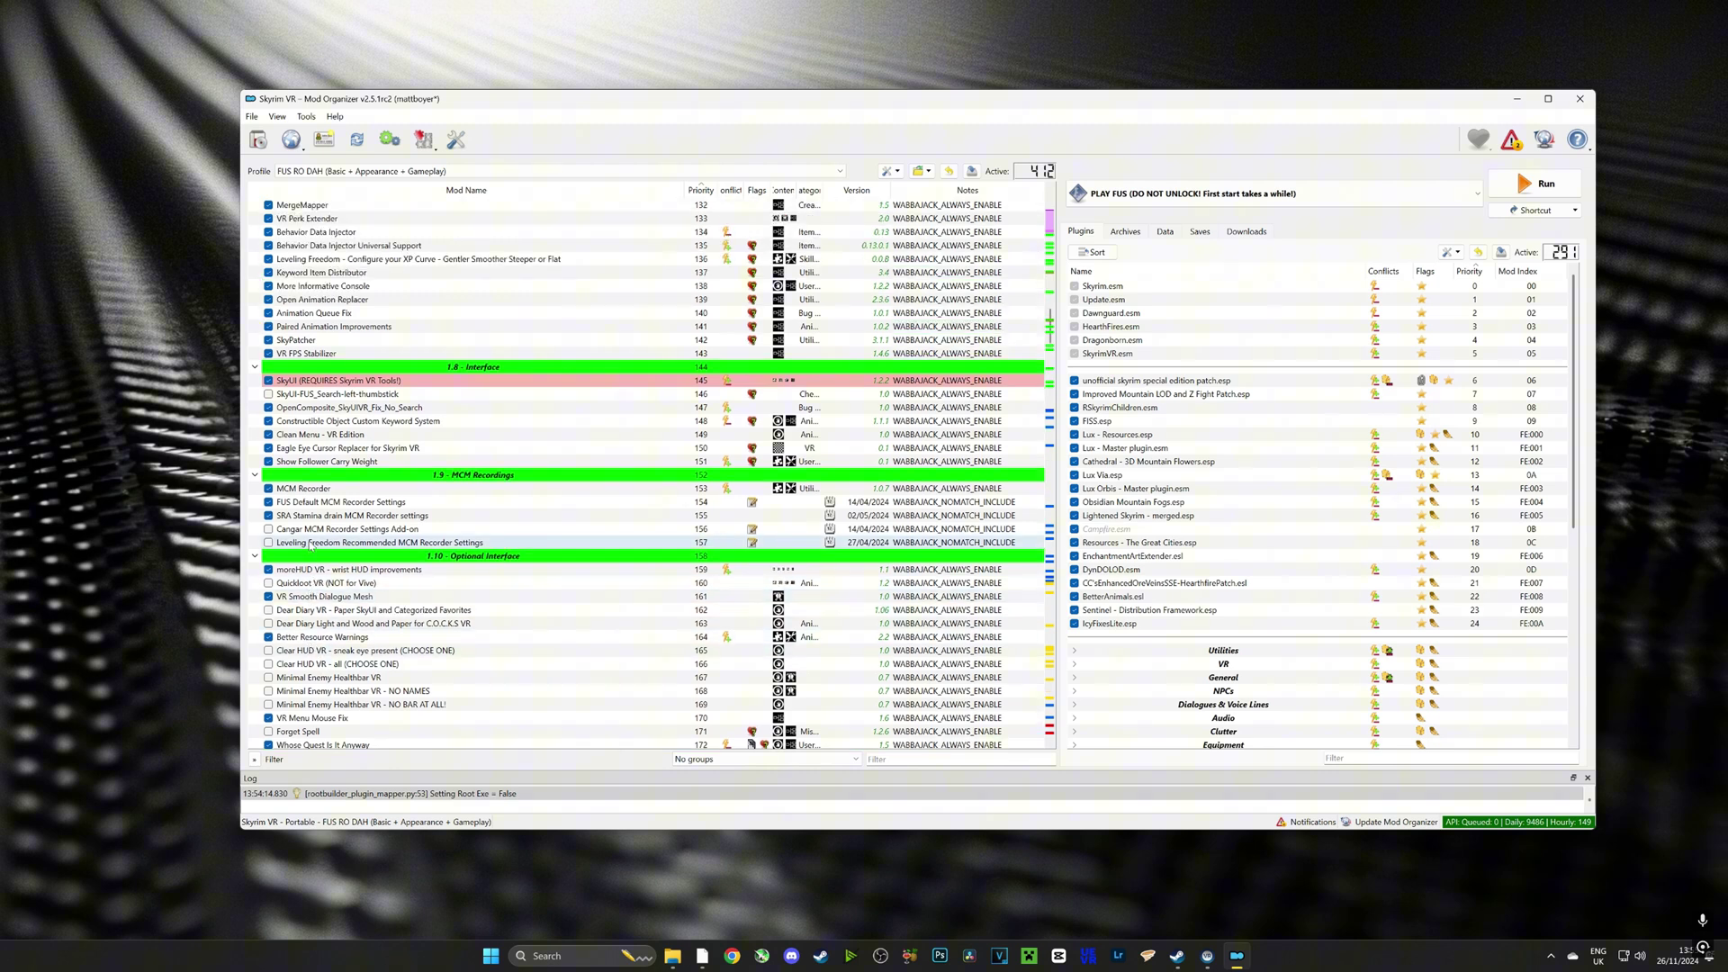
scroll(326, 500, "up", 5)
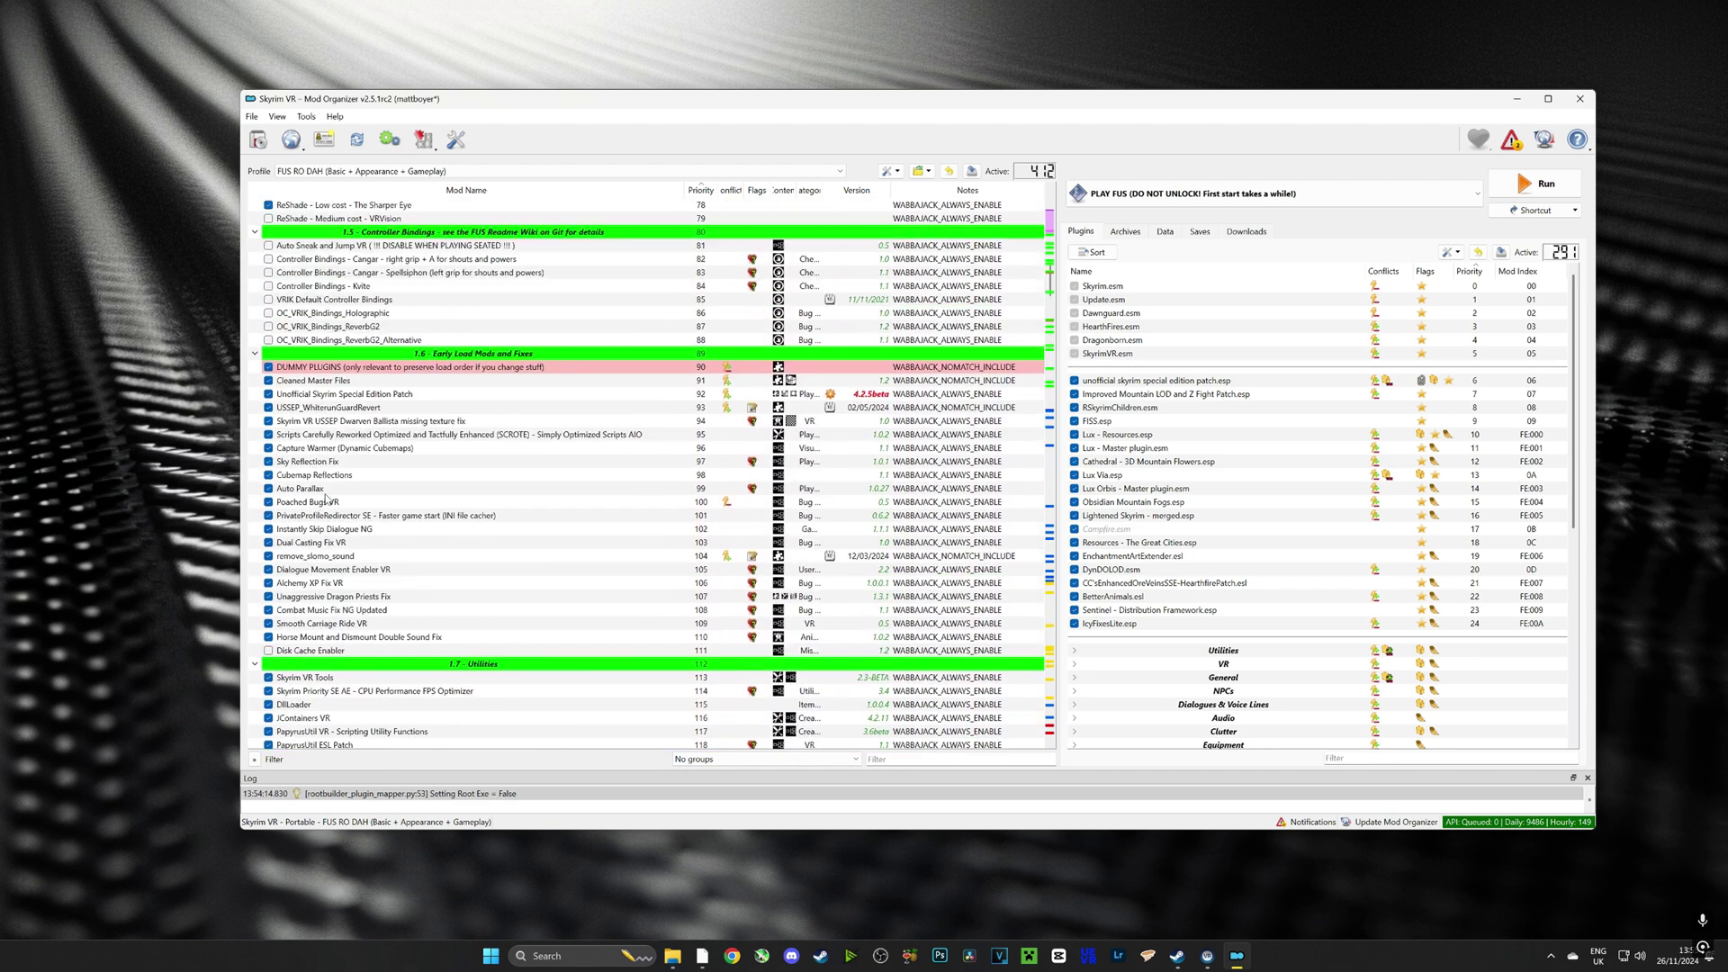
scroll(315, 431, "down", 5)
scroll(315, 431, "down", 17)
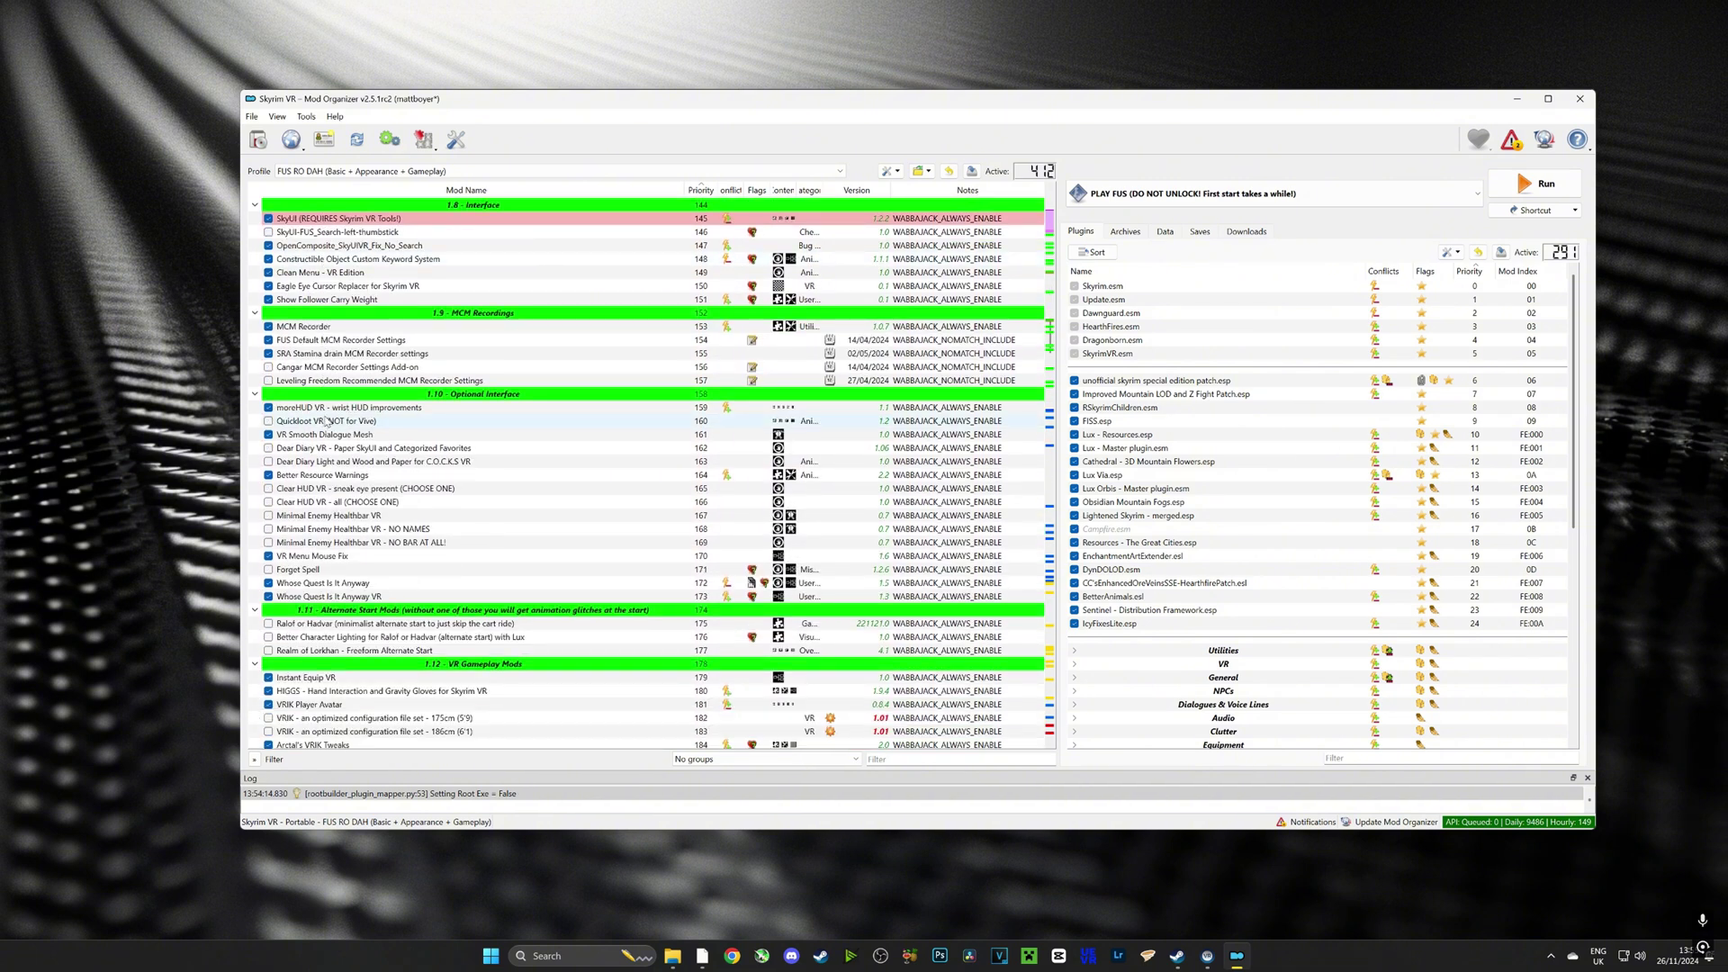
scroll(324, 423, "down", 5)
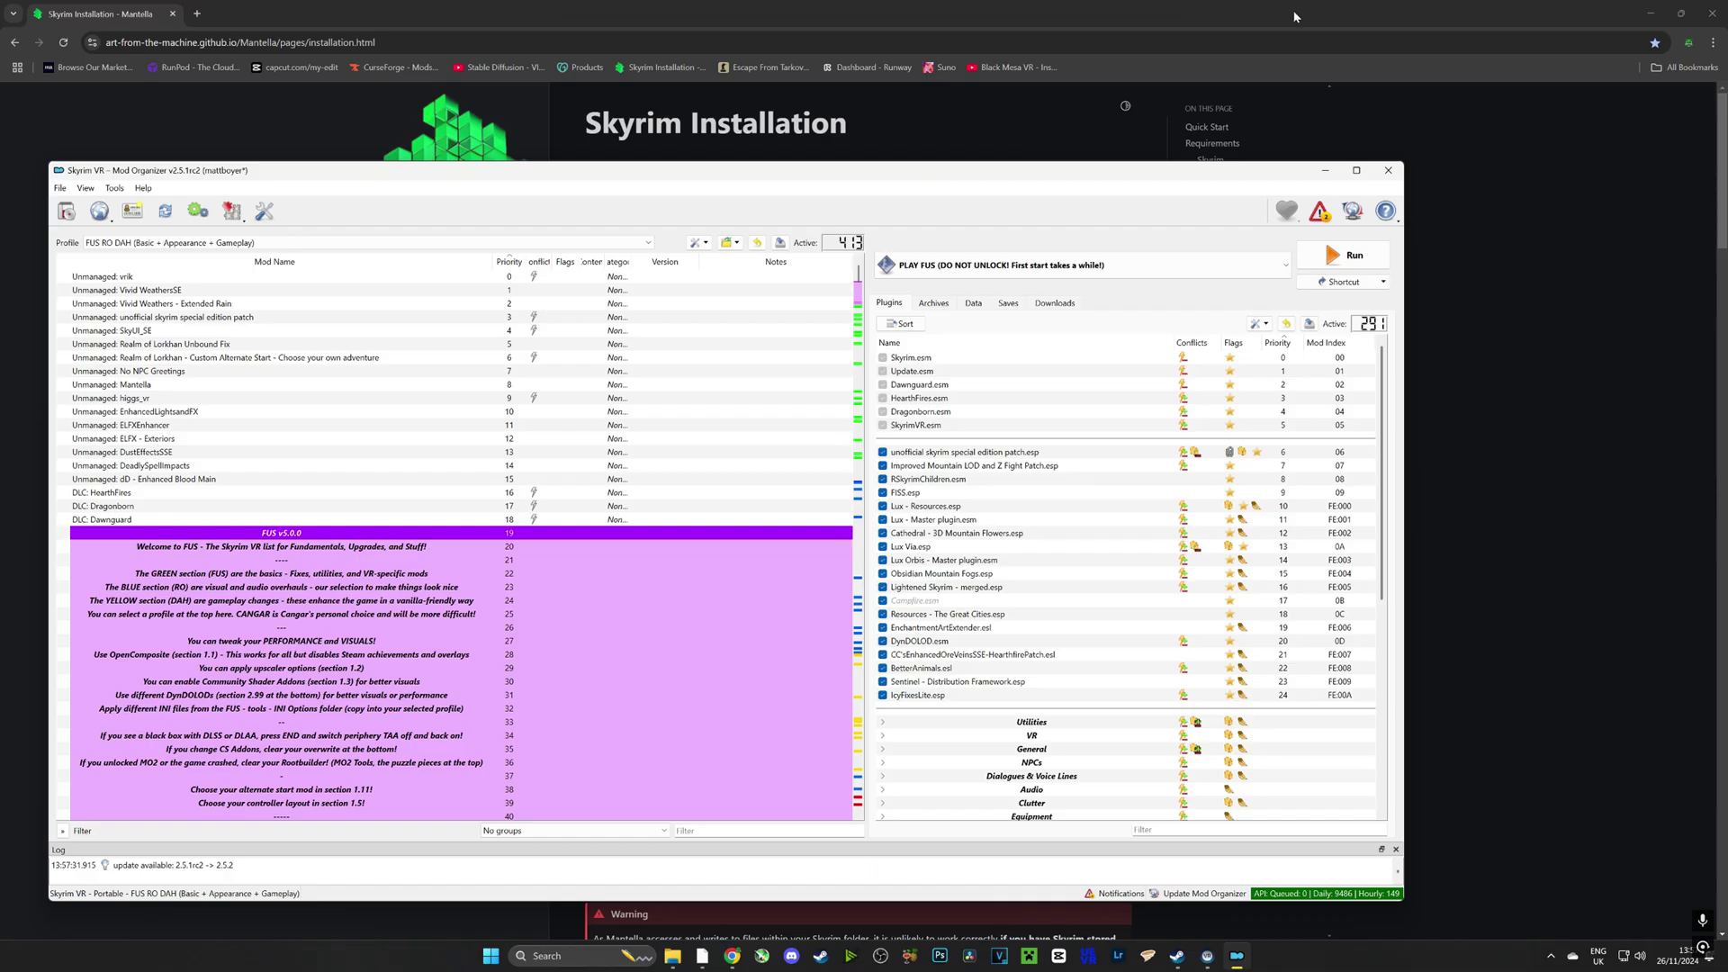
- Switch to the browser and check Mantella's Required Skyrim Mods table against the FUS setup in Mod Organizer
double_click(1289, 9)
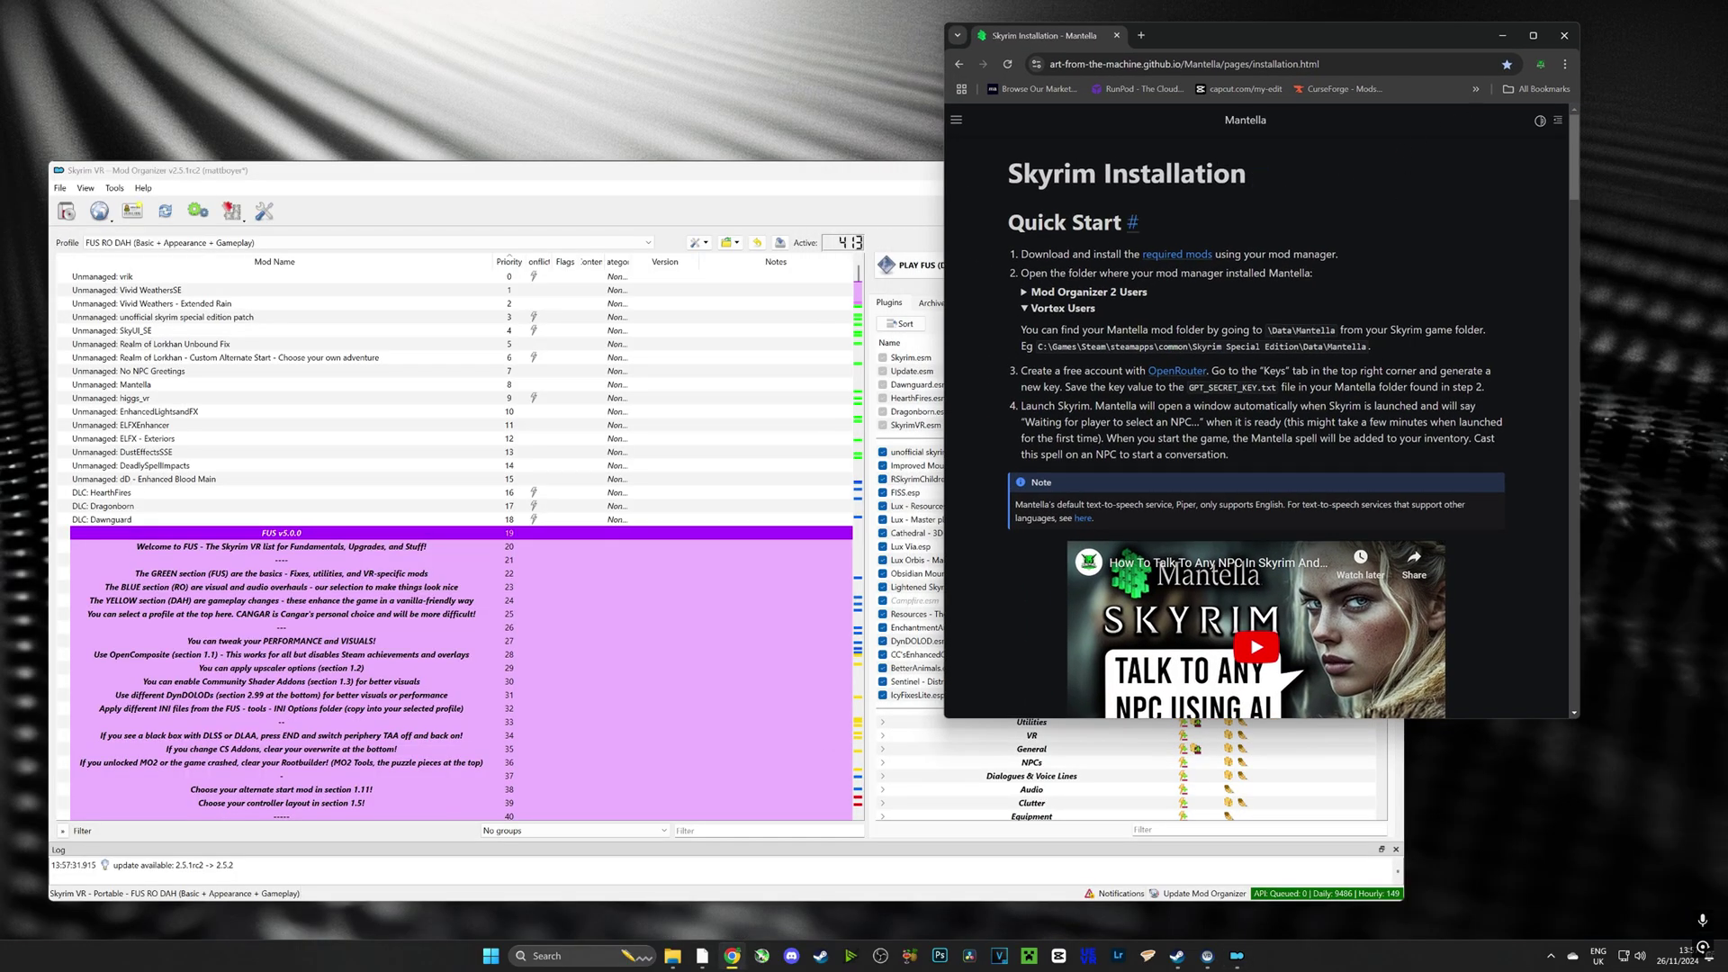
left_click(1533, 35)
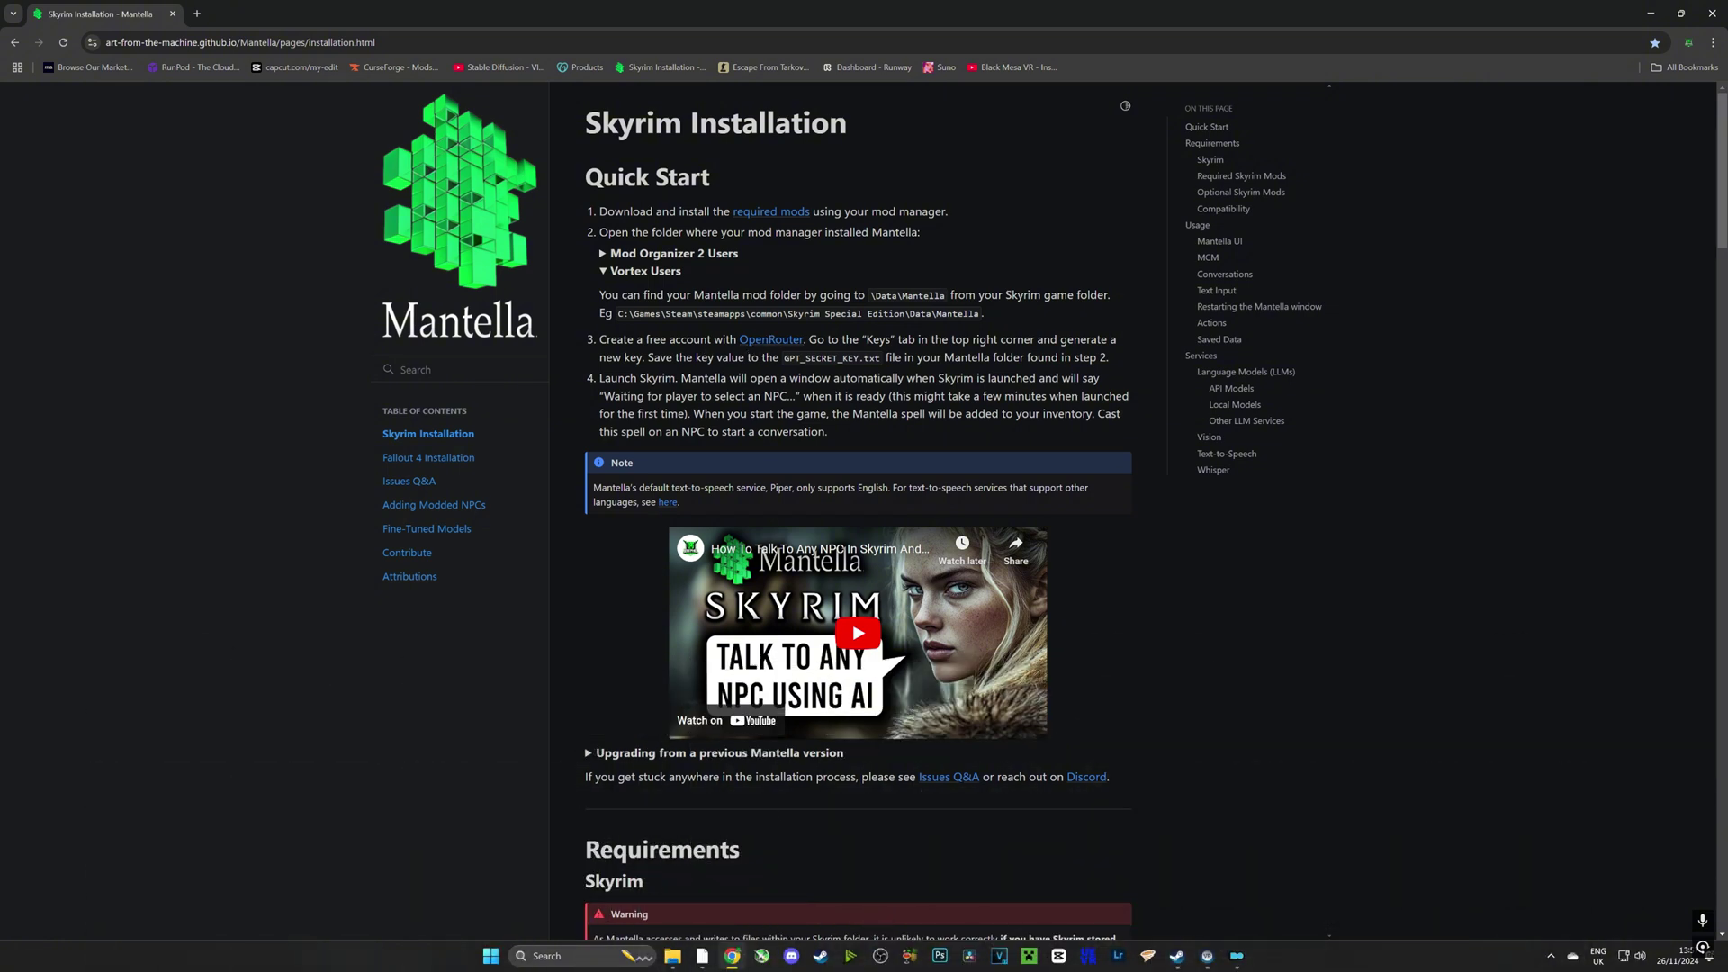
mouse_move(681, 963)
scroll(603, 518, "down", 10)
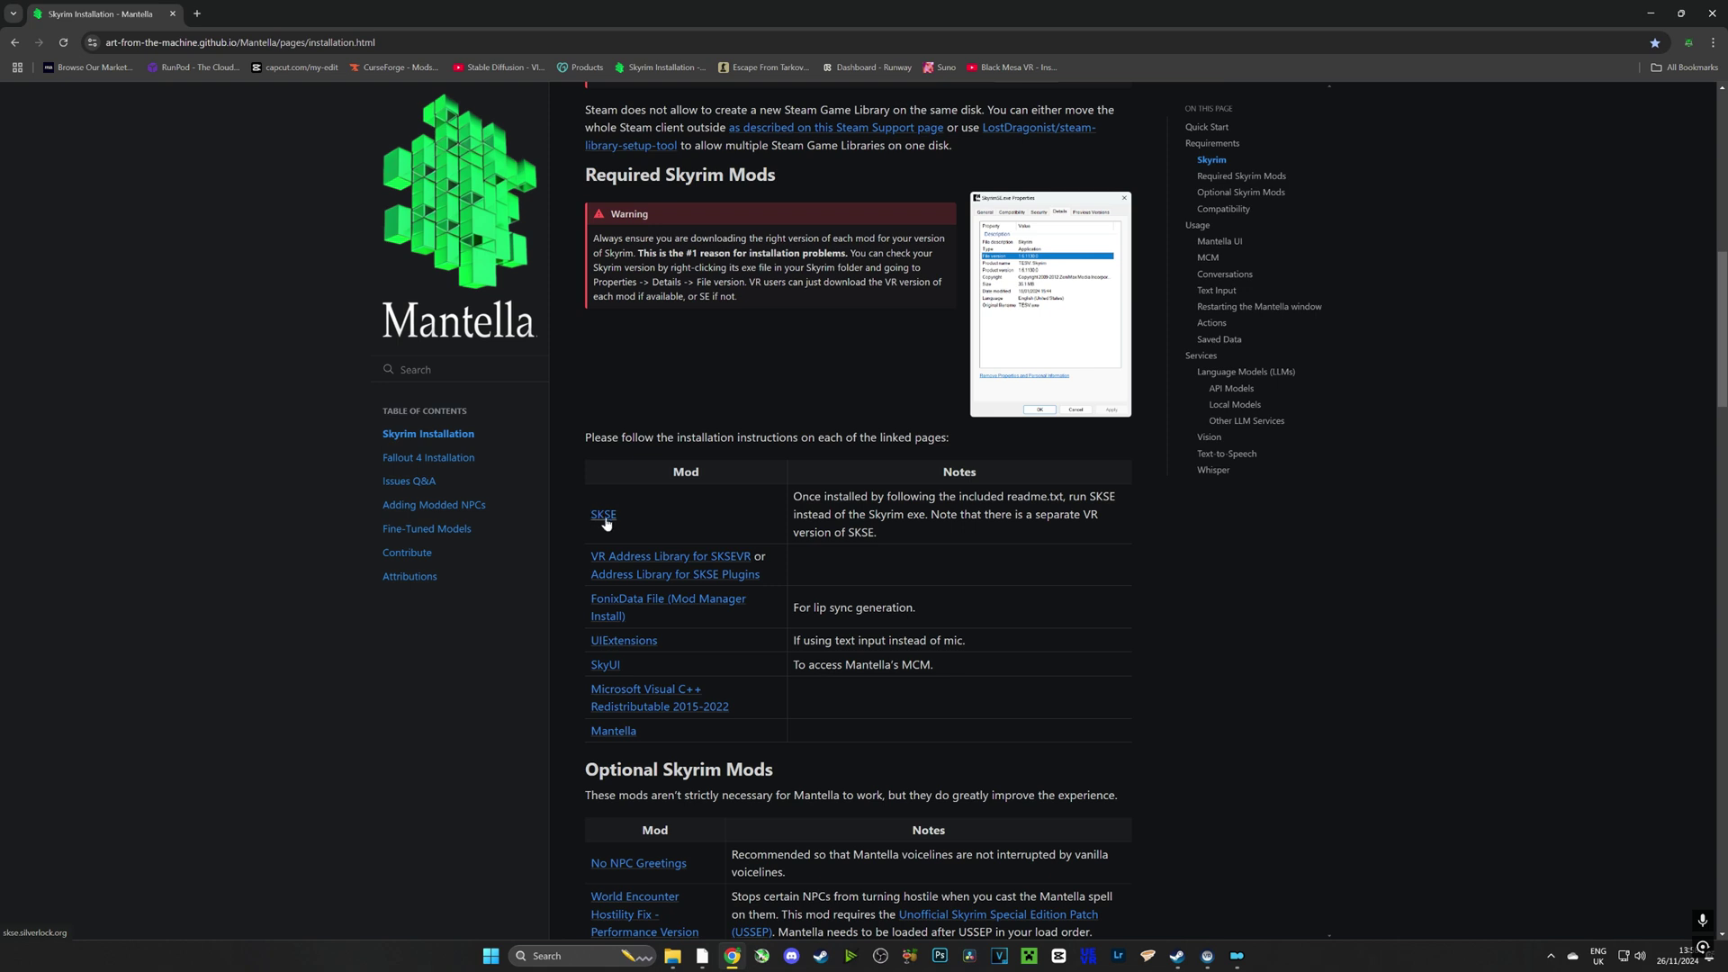
left_click(1246, 964)
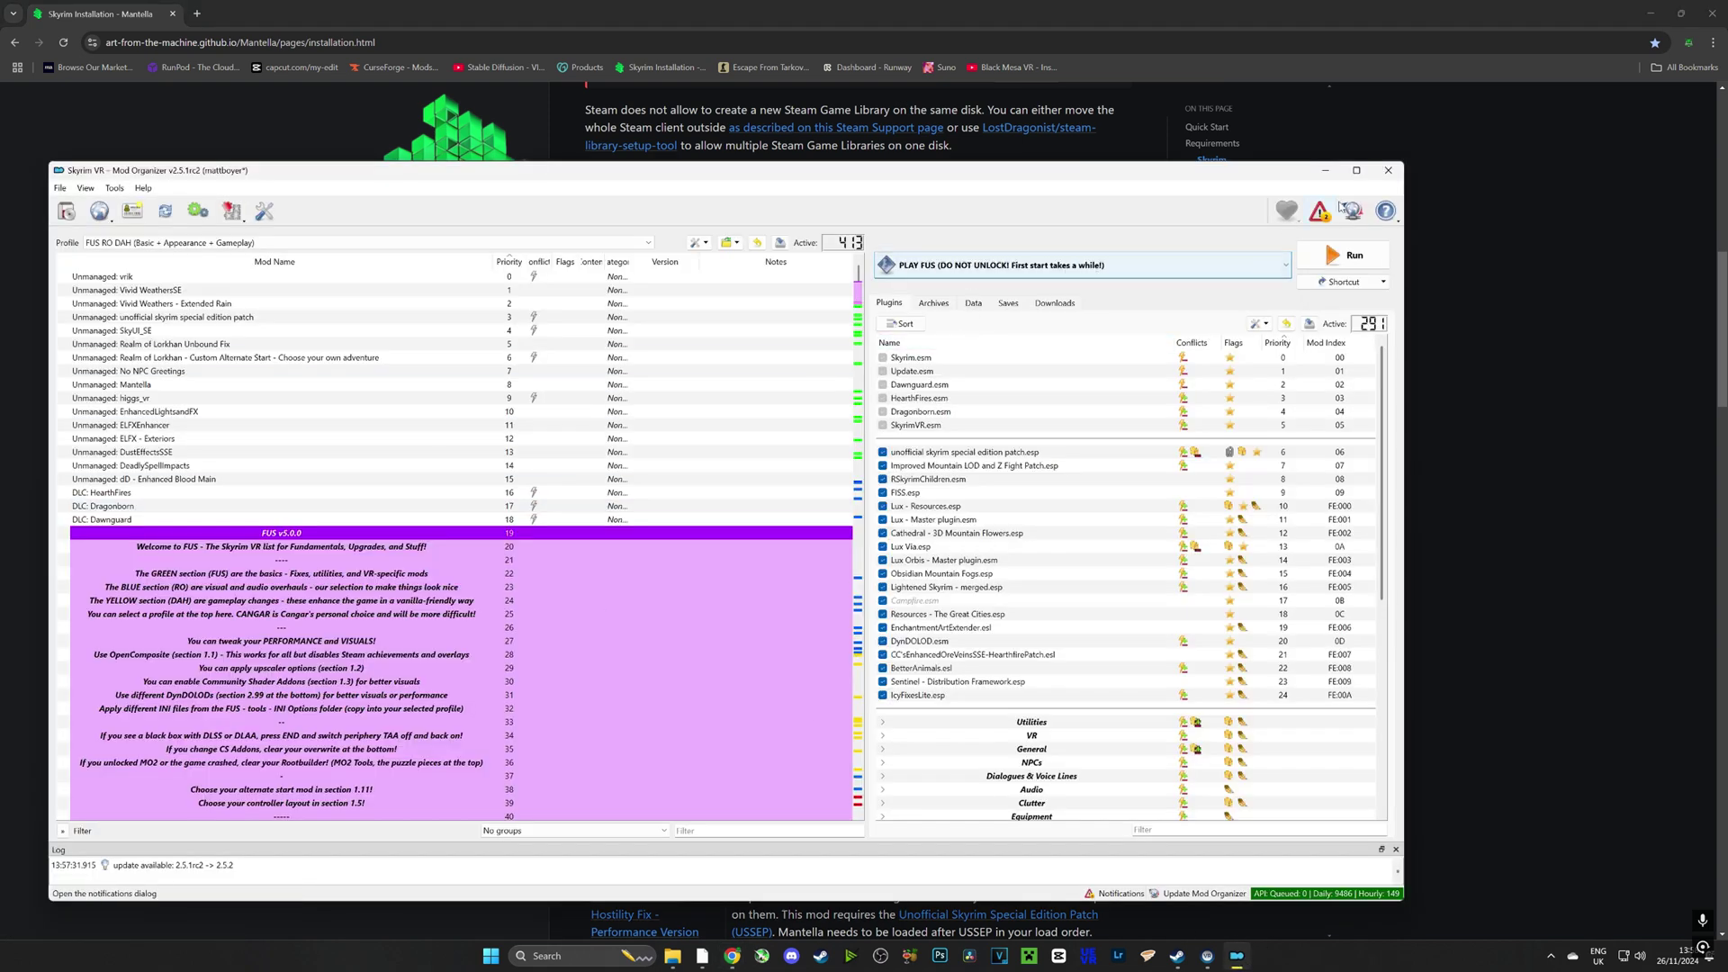
left_click(1325, 170)
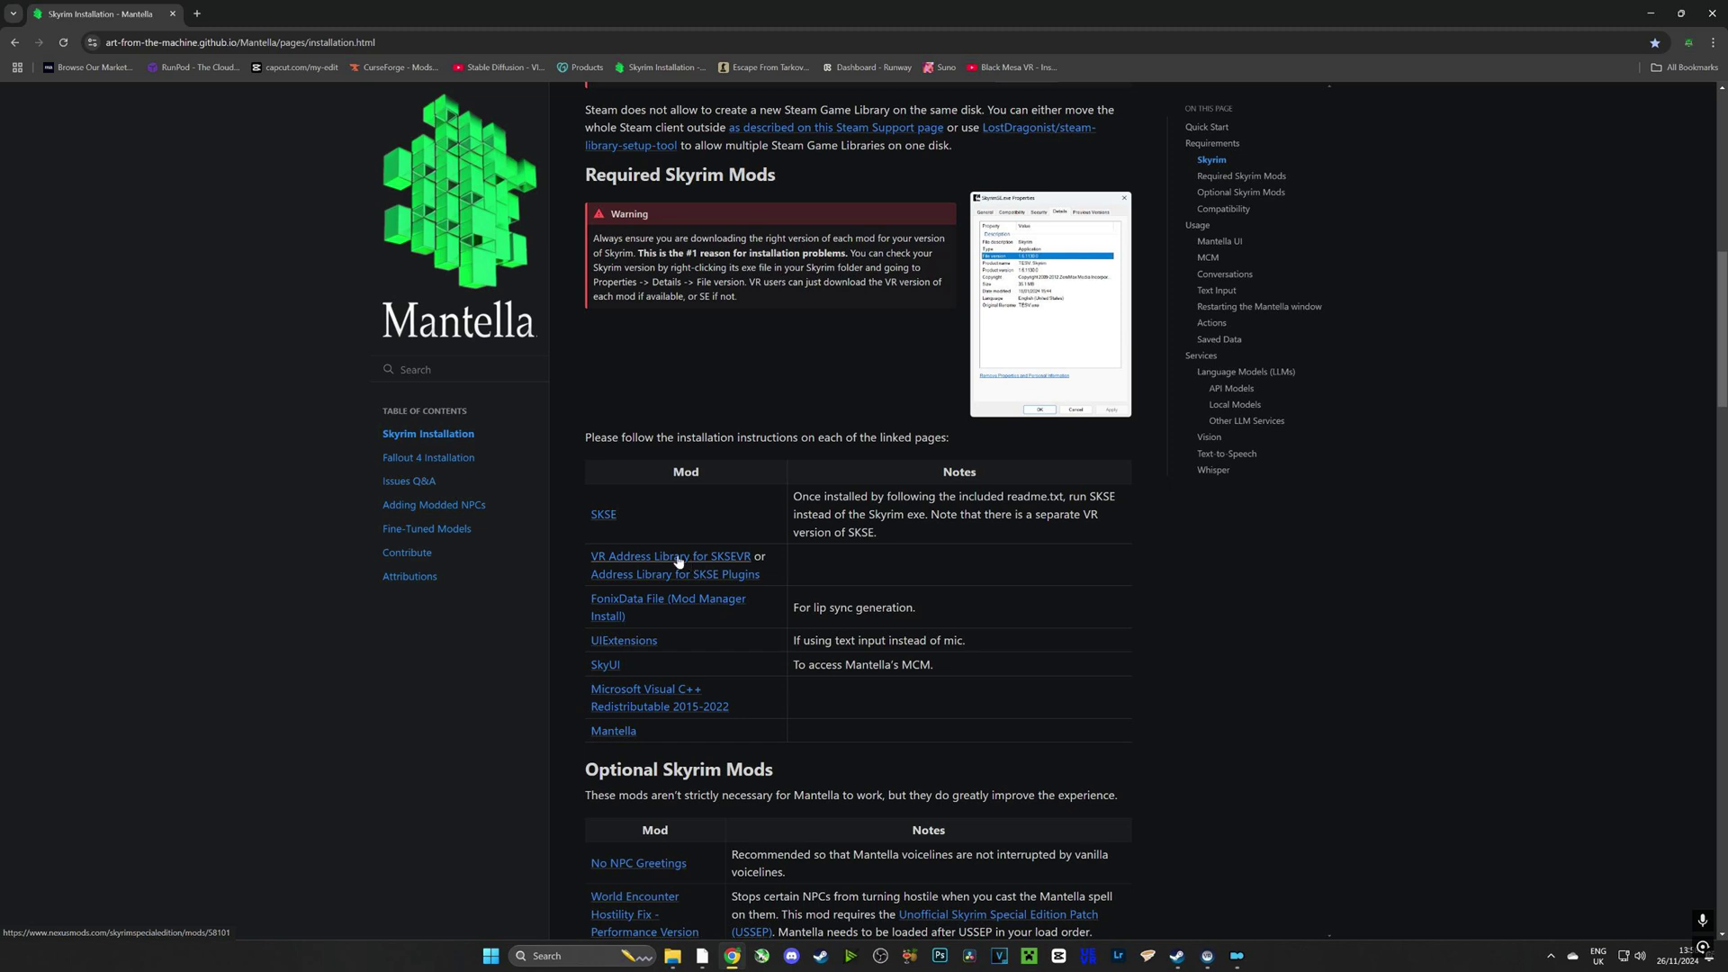
- Open the VR Address Library for SKSEVR and FonixData File (Mod Manager Install) links in new tabs
right_click(676, 559)
left_click(729, 572)
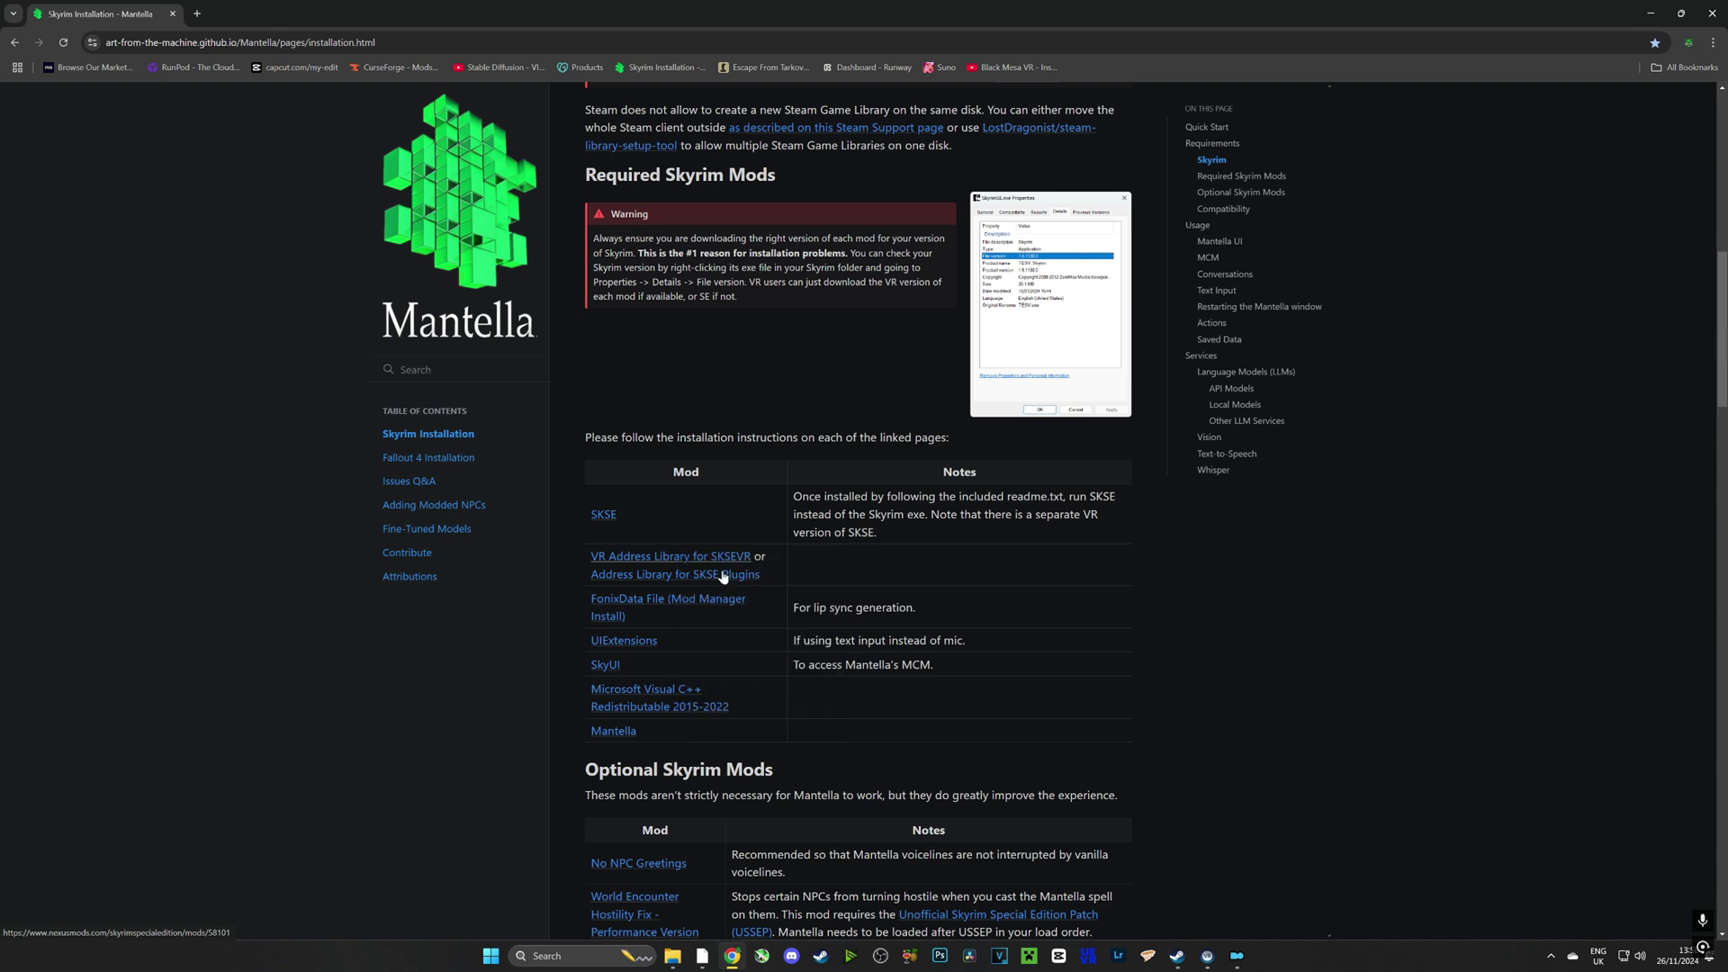
right_click(656, 608)
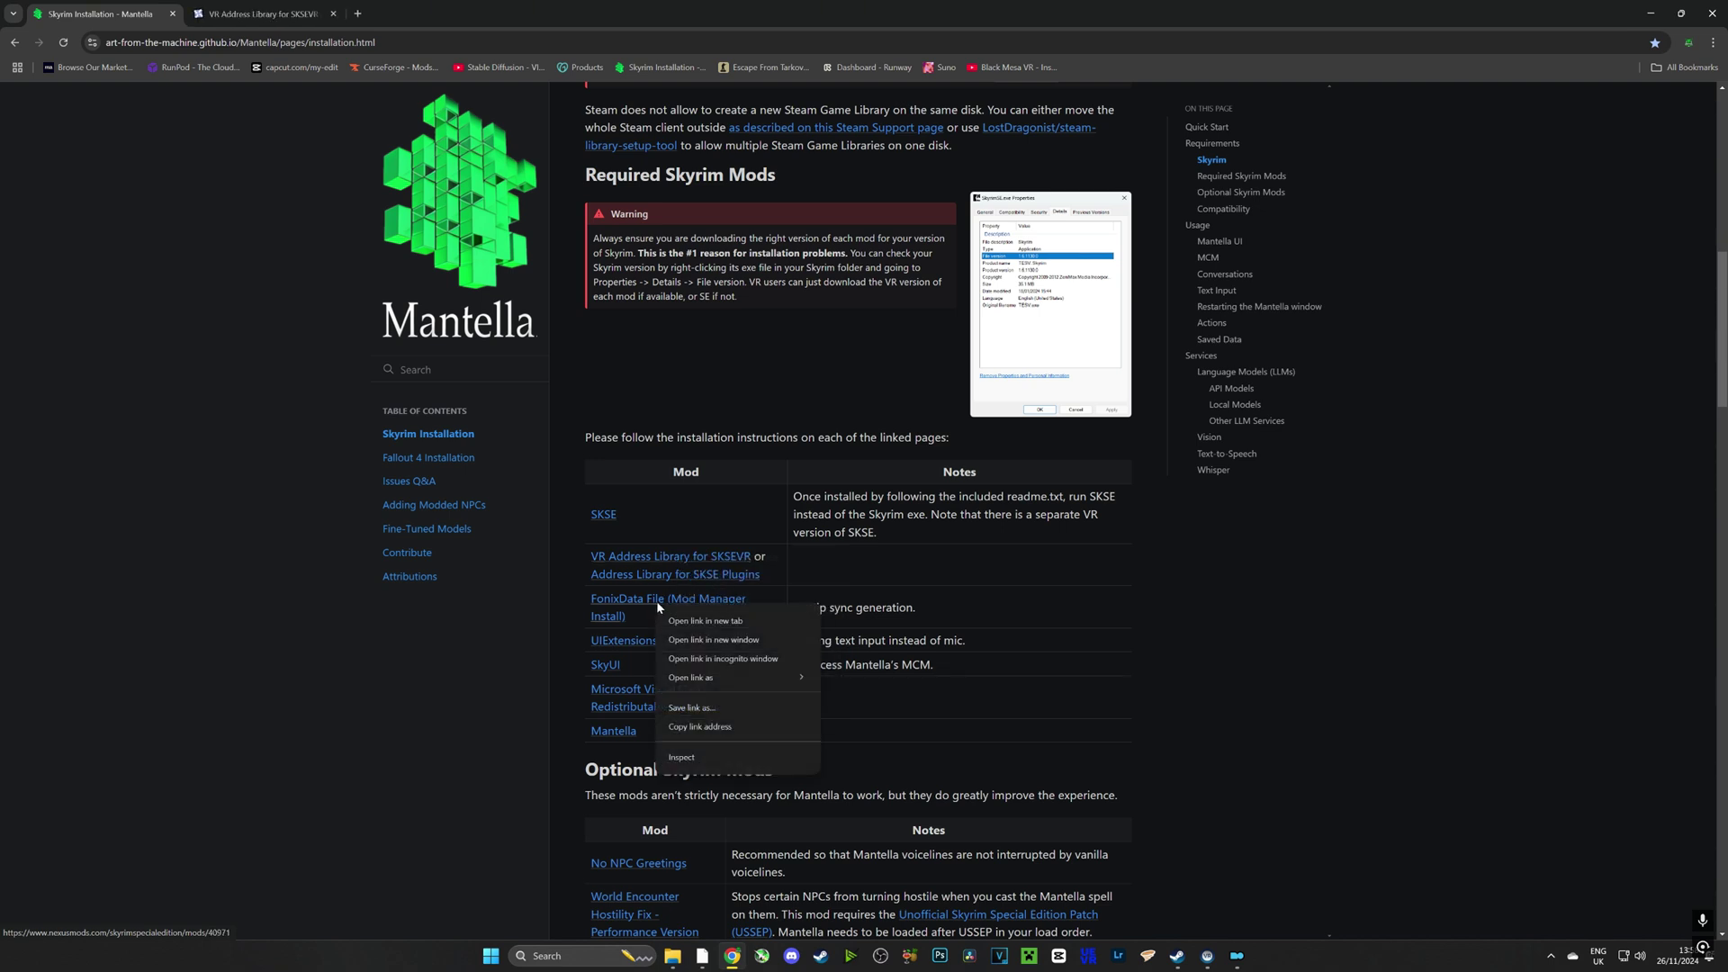
left_click(695, 617)
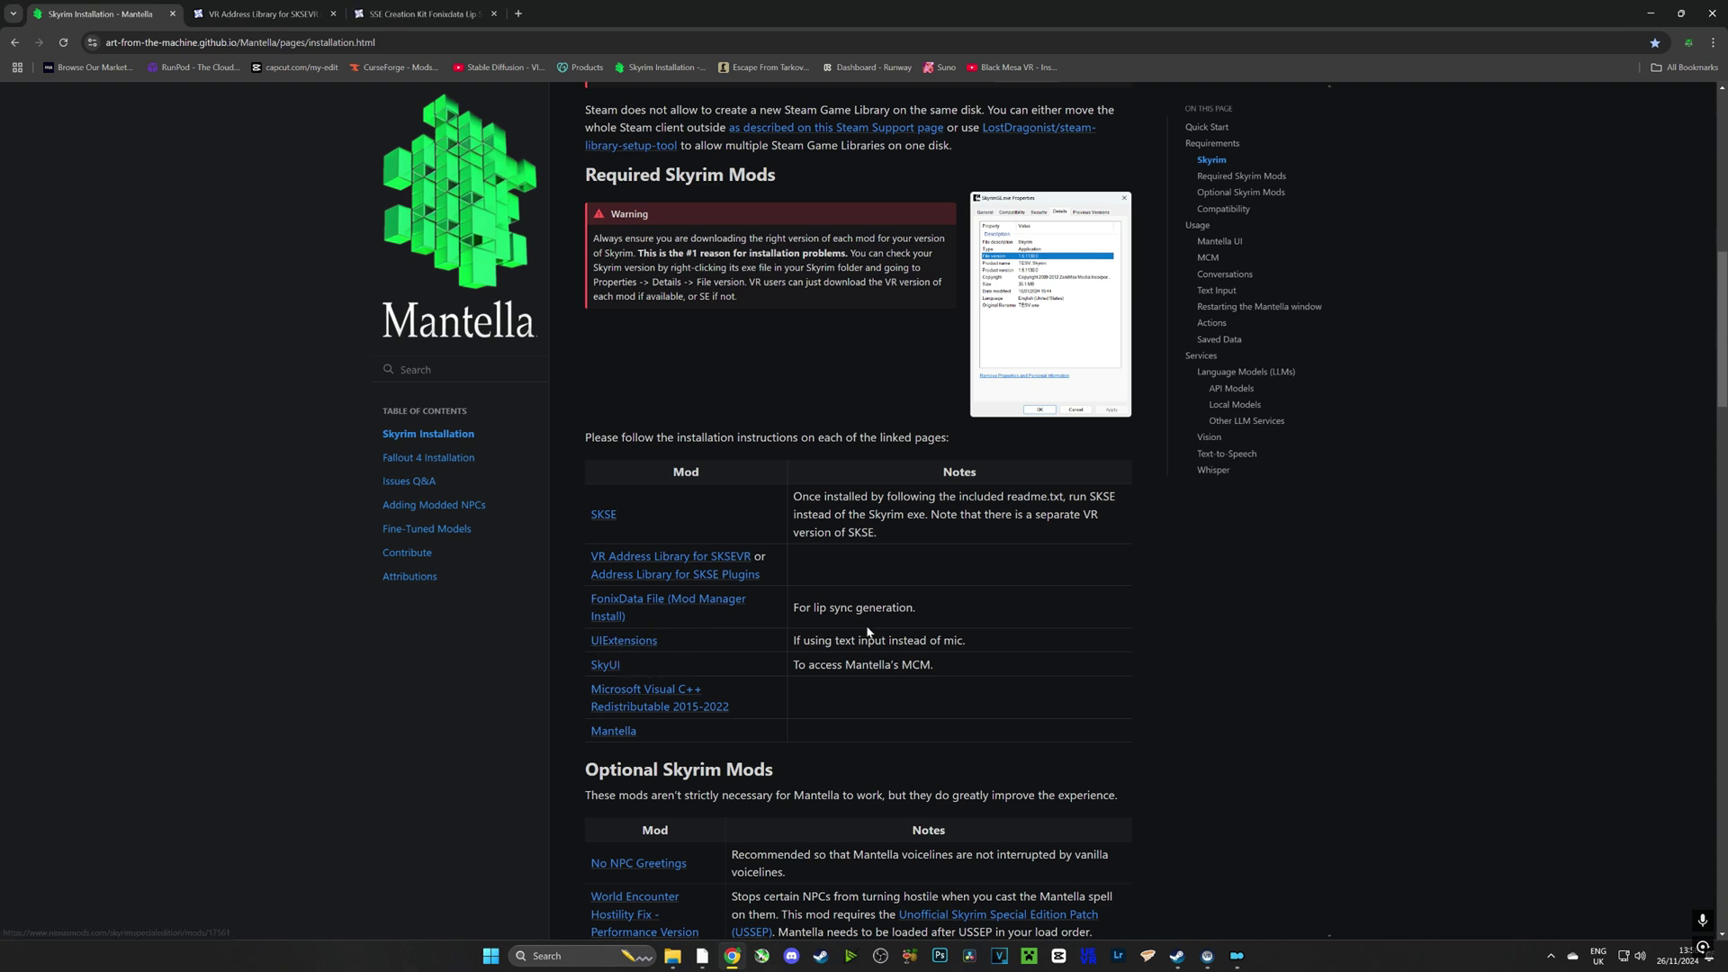
- Download the Microsoft Visual C++ Redistributable 2015-2022 and open the Mantella mod link in a new tab
left_click_drag(803, 641, 954, 641)
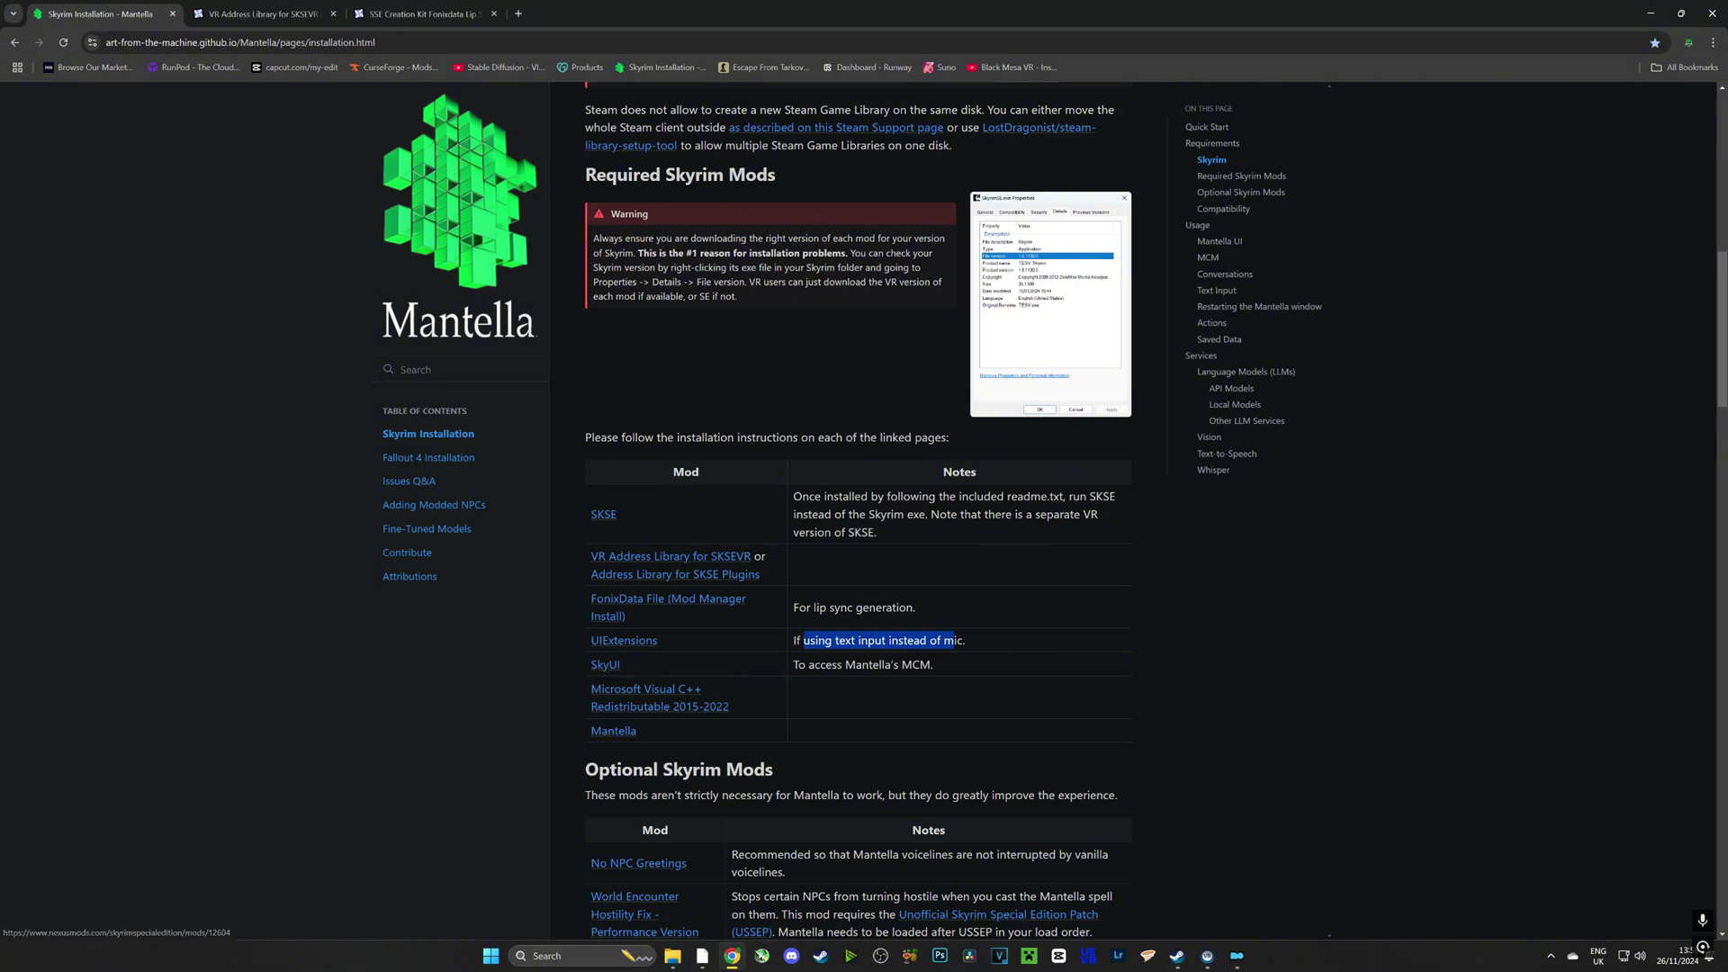
left_click_drag(826, 665, 911, 666)
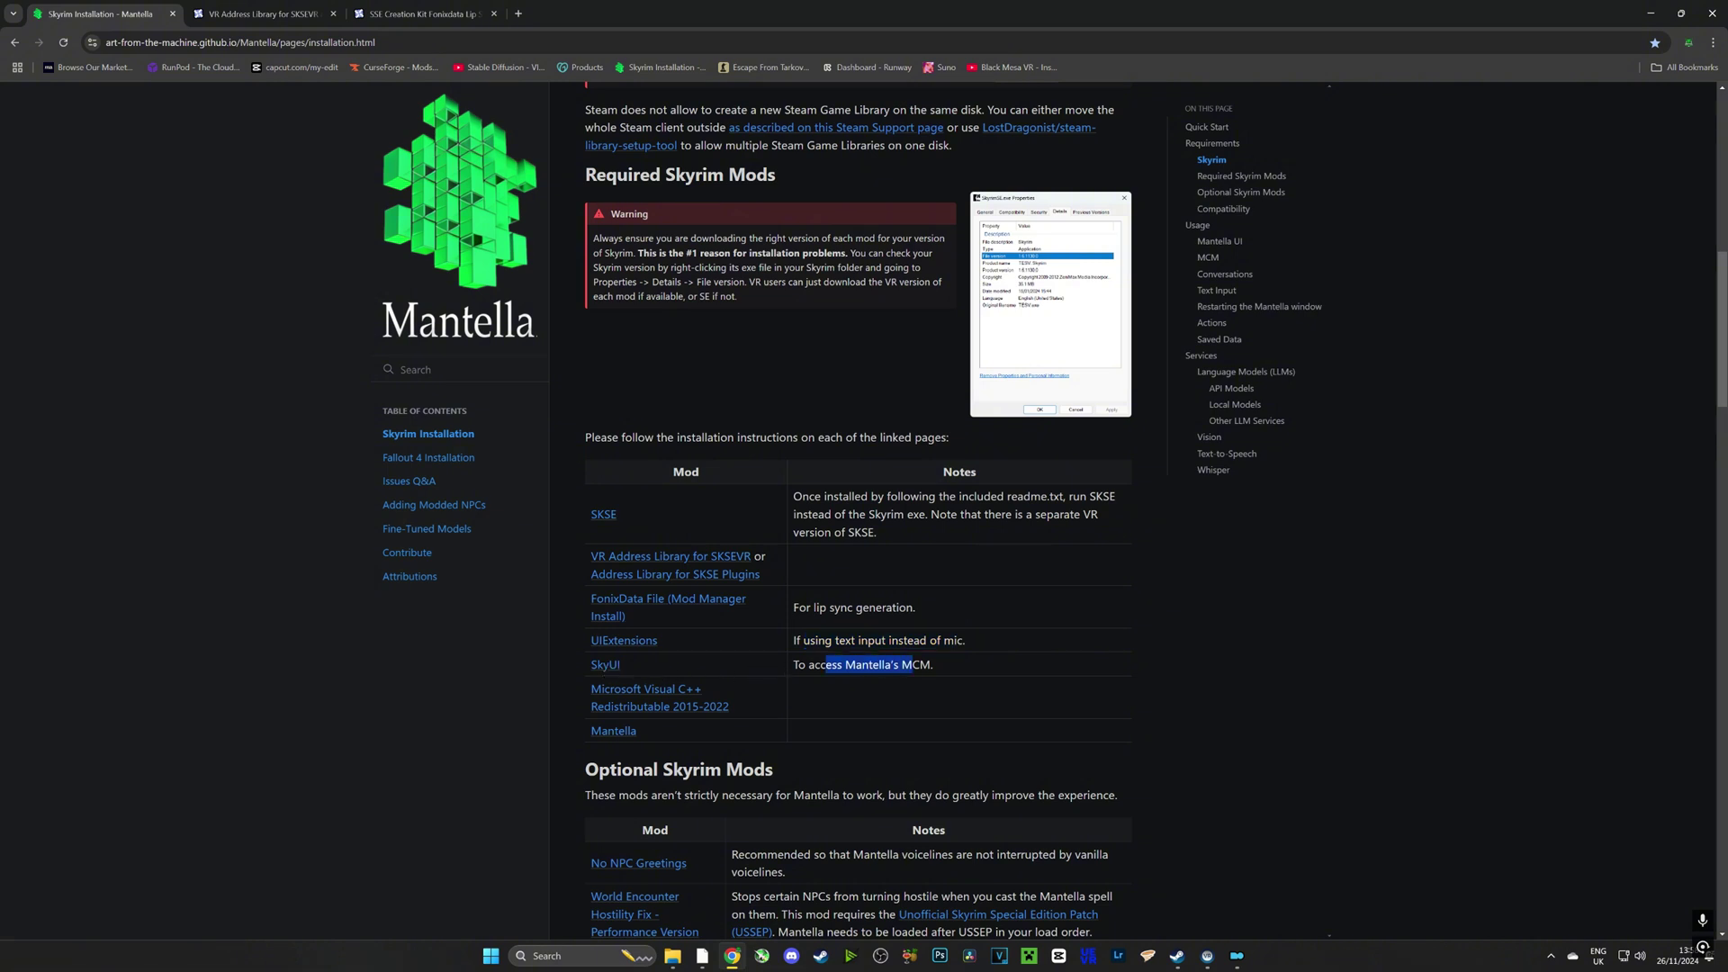
right_click(637, 697)
left_click(644, 710)
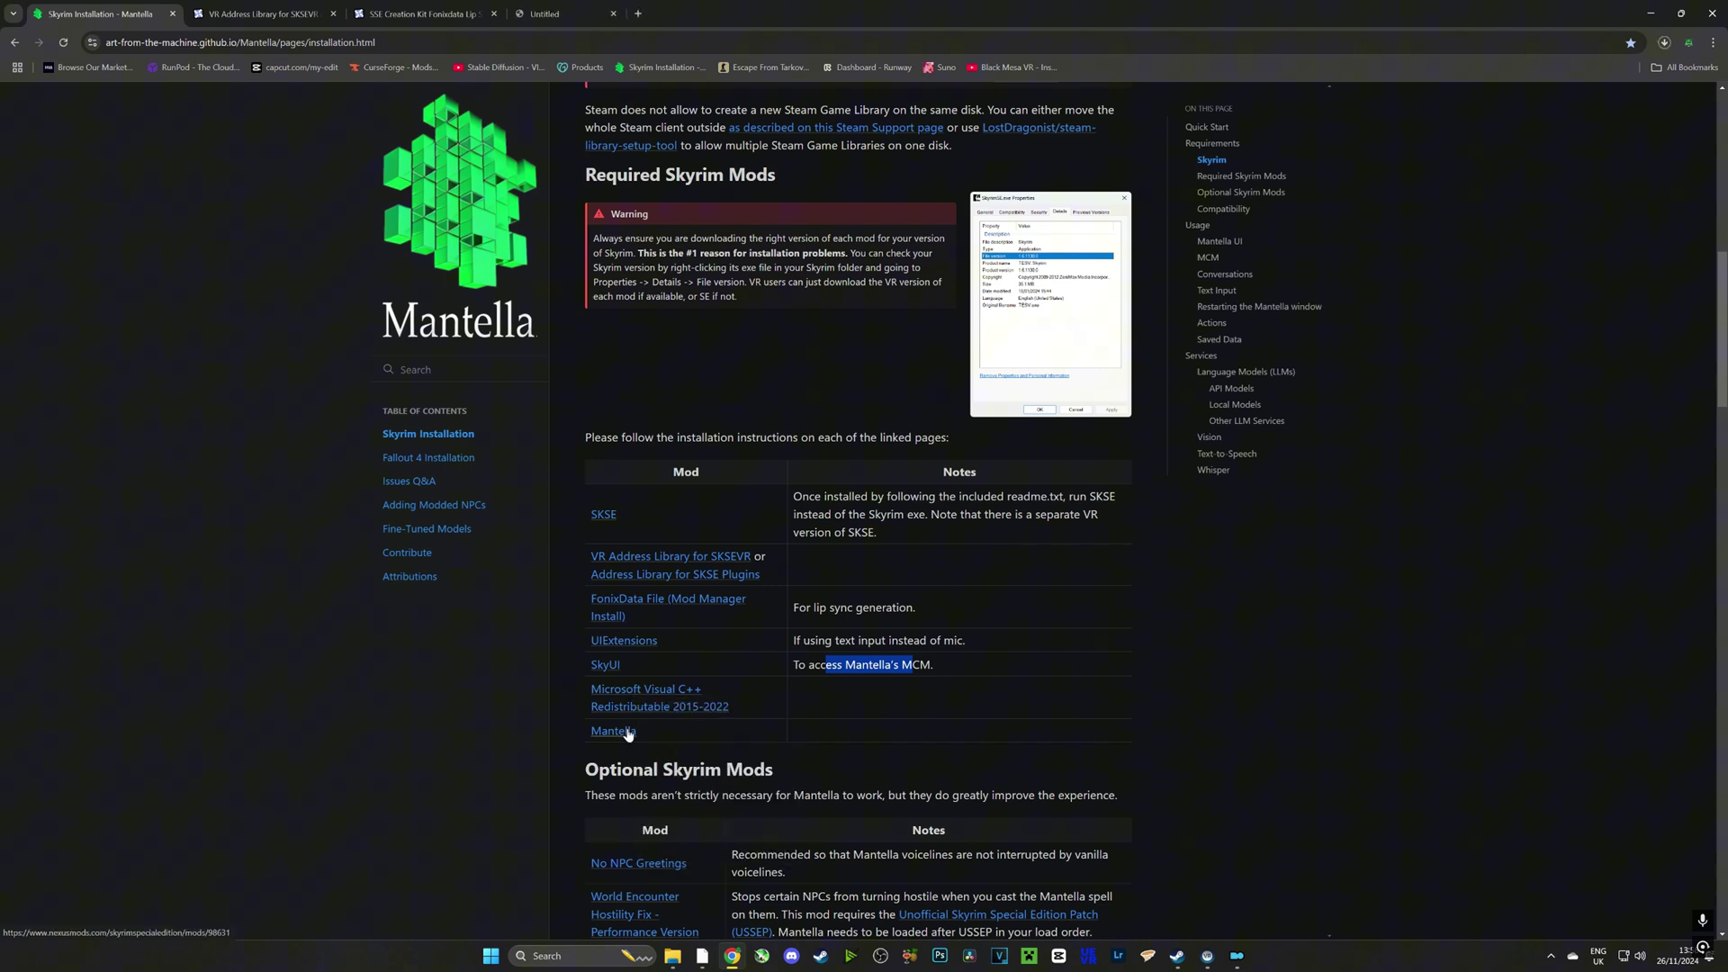
right_click(638, 734)
left_click(675, 747)
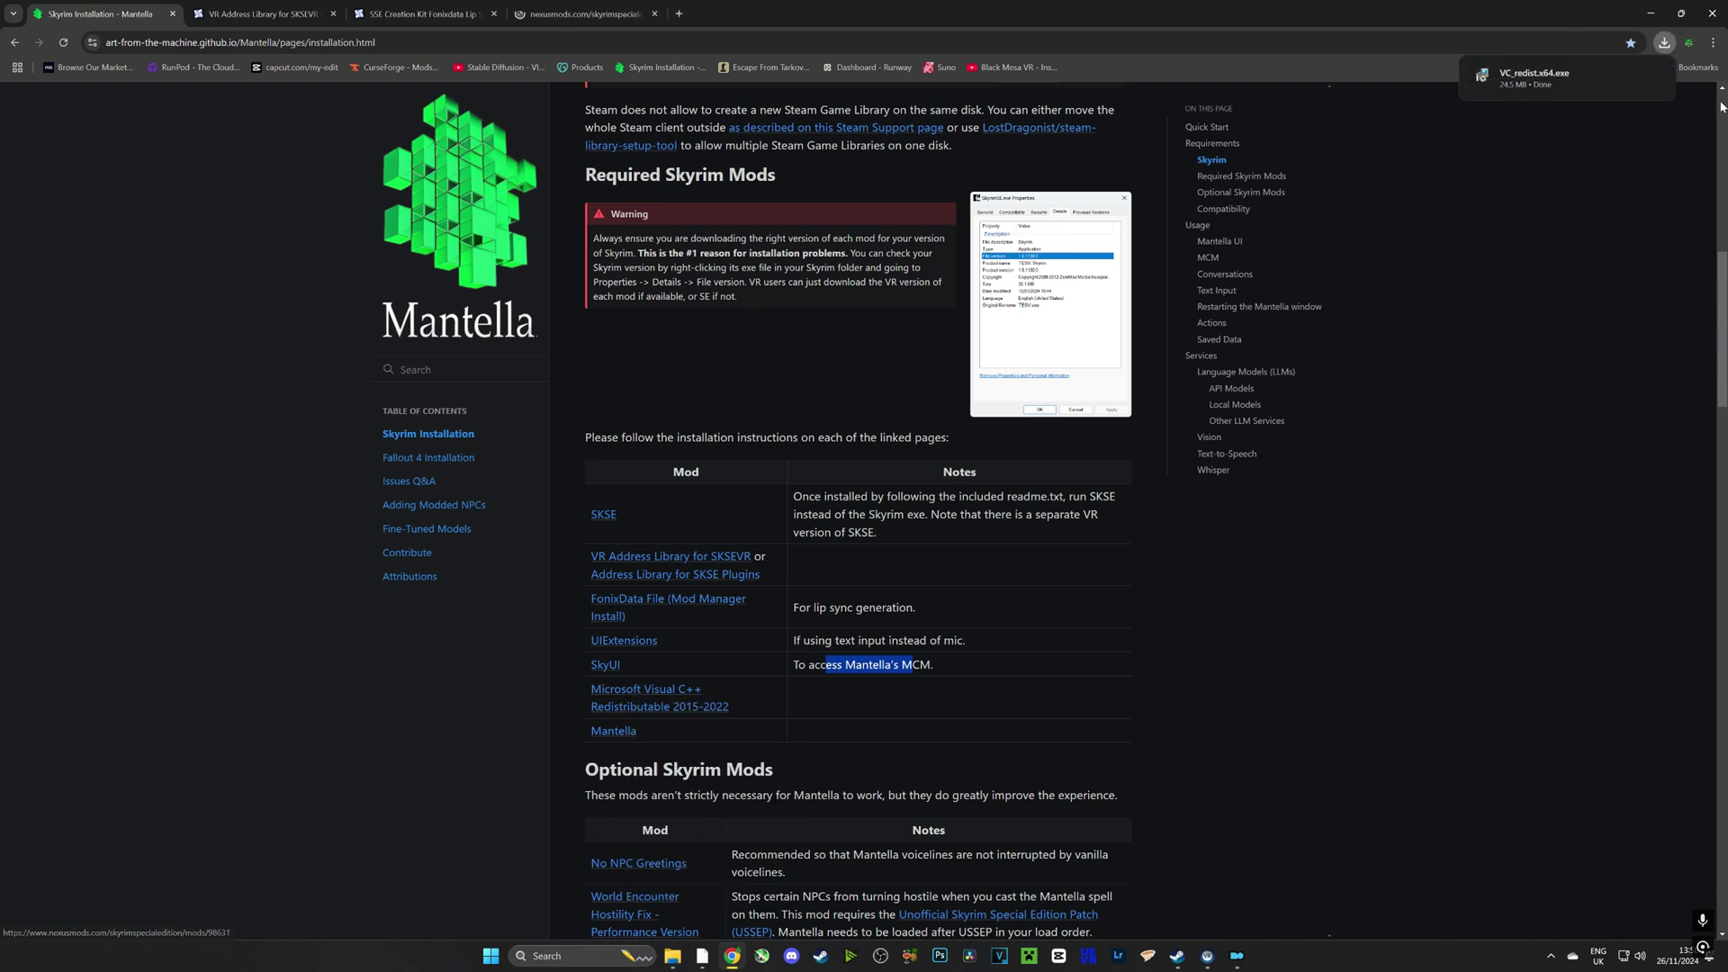
- Run VC_redist.x64.exe, agree to the license terms, install the redistributable and close setup without restarting the computer
left_click(1556, 83)
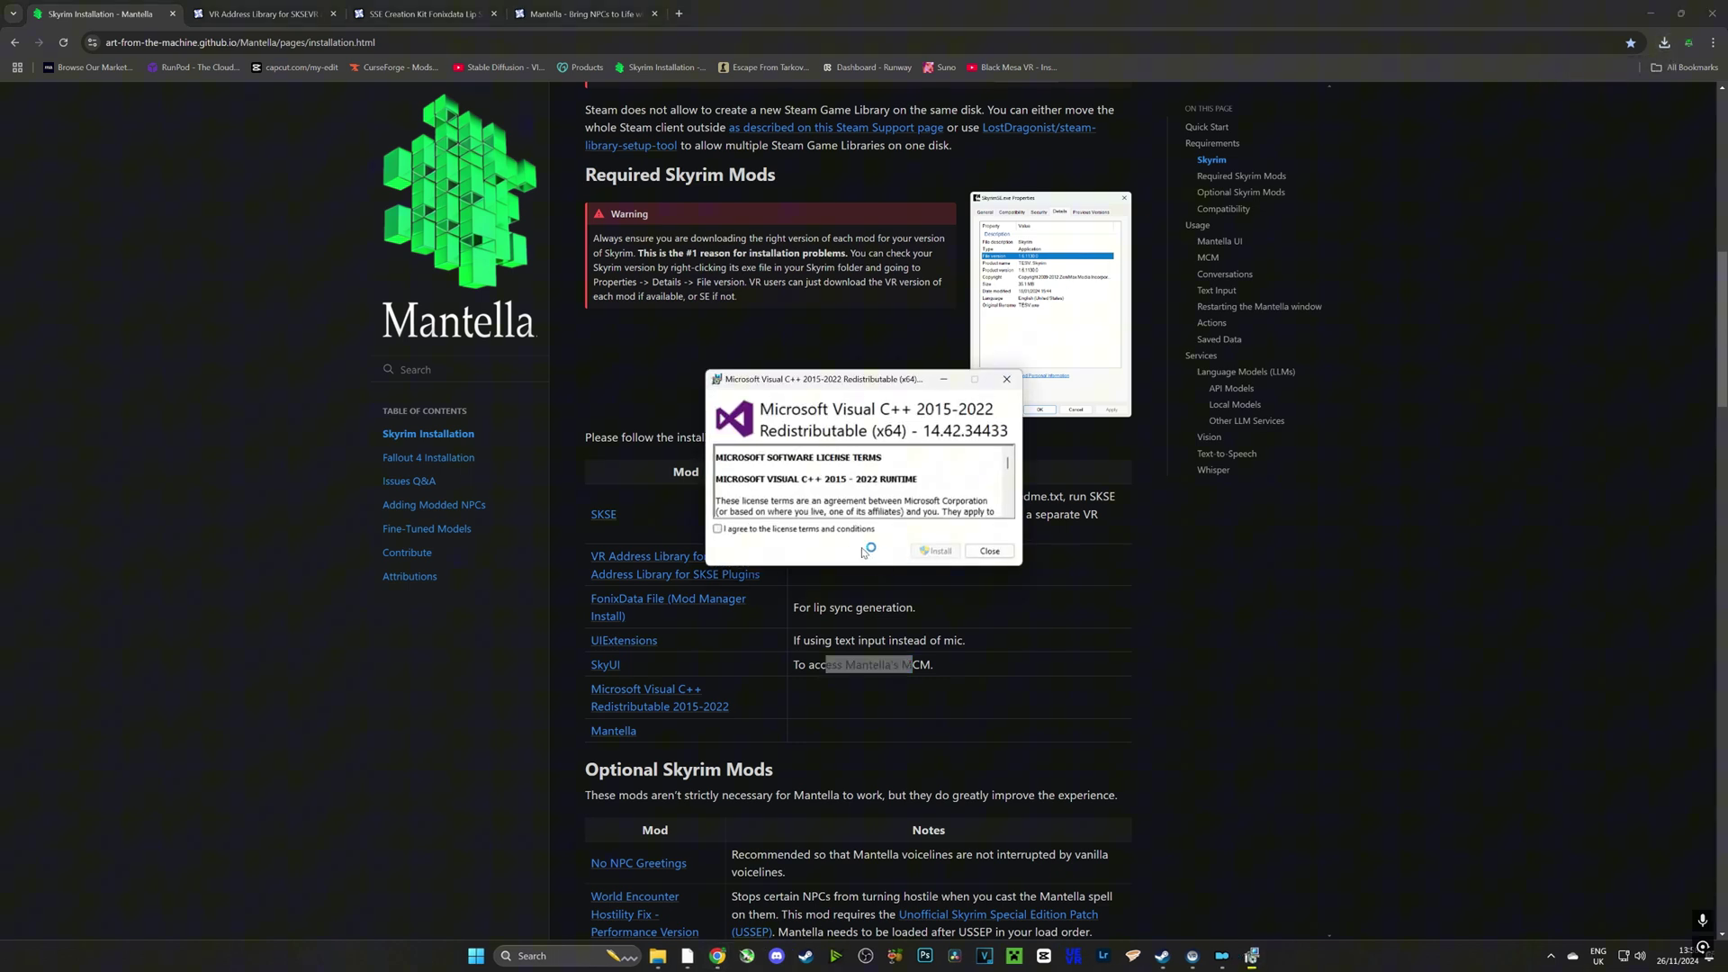
left_click(936, 551)
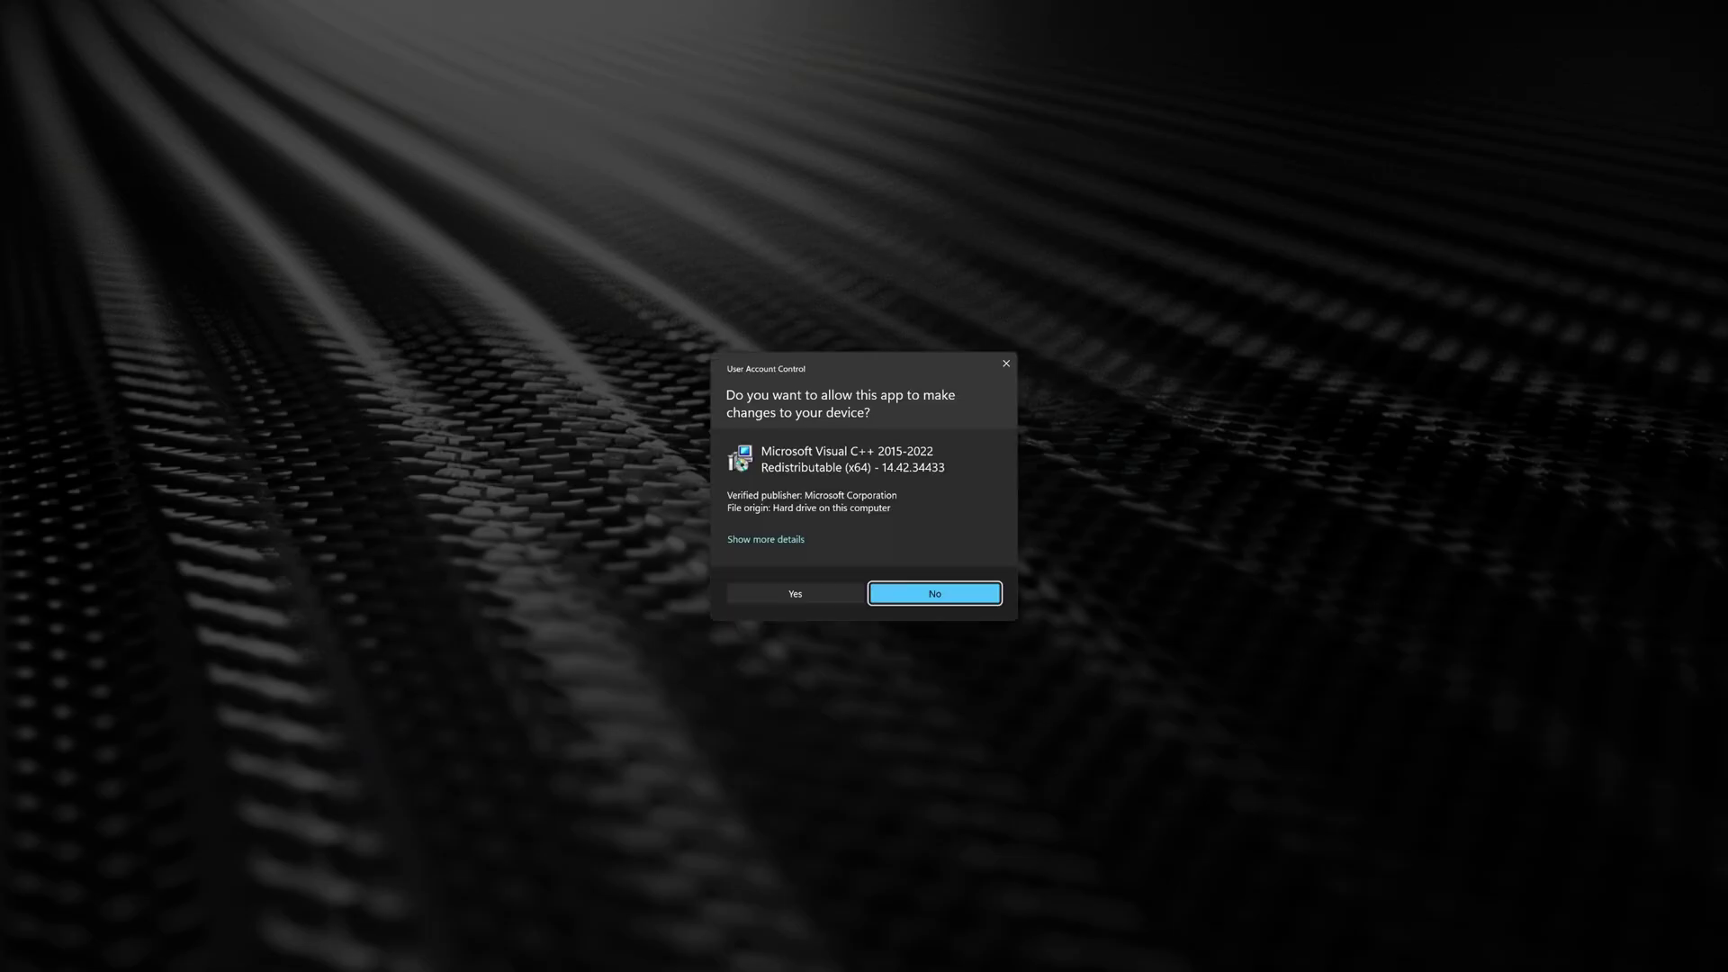
left_click(841, 593)
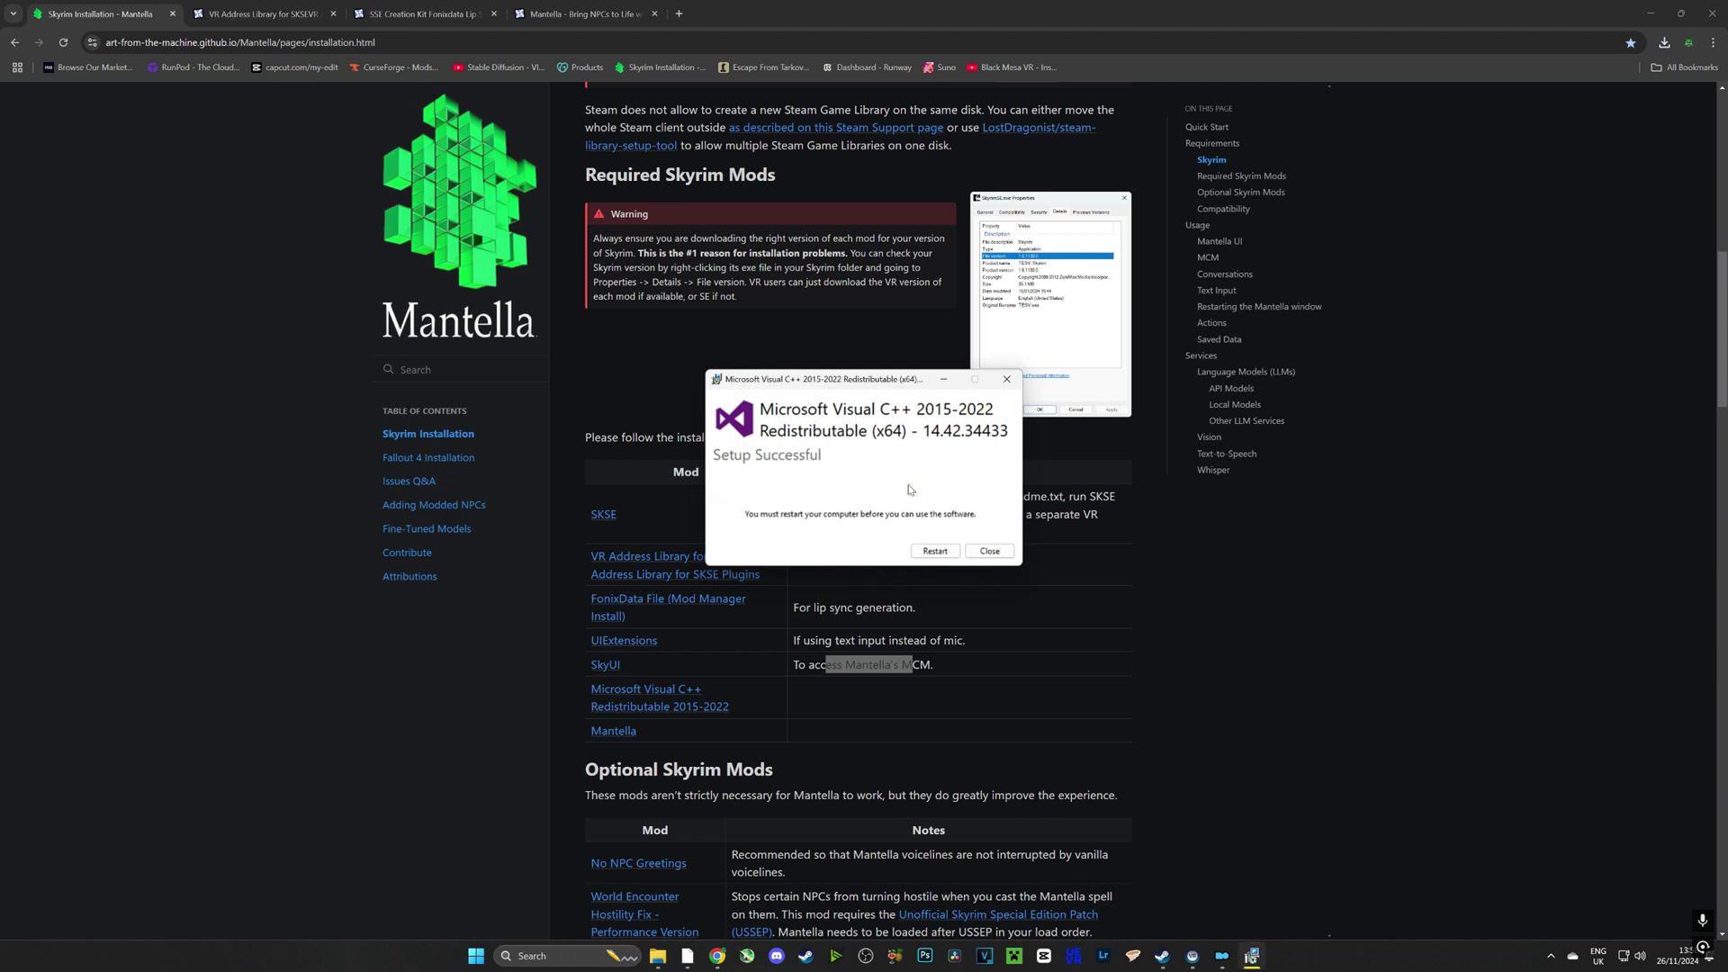
left_click(1012, 554)
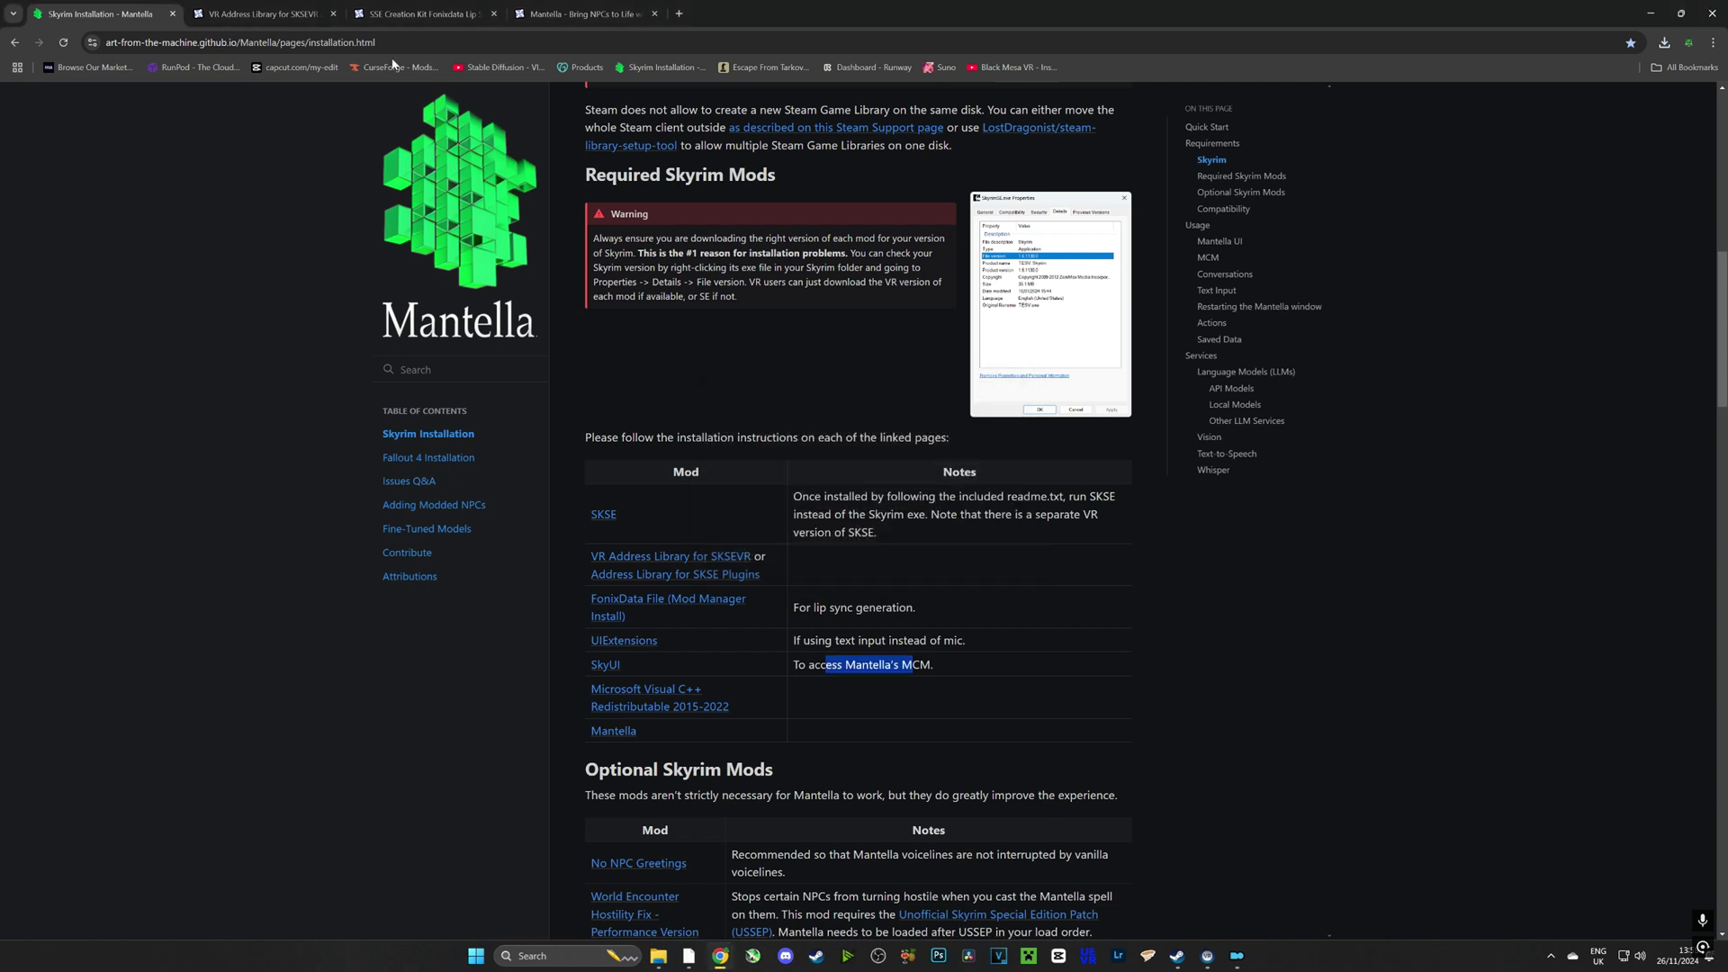
- Start the mod manager download of the VR Address Library main file on Nexus Mods
left_click(323, 25)
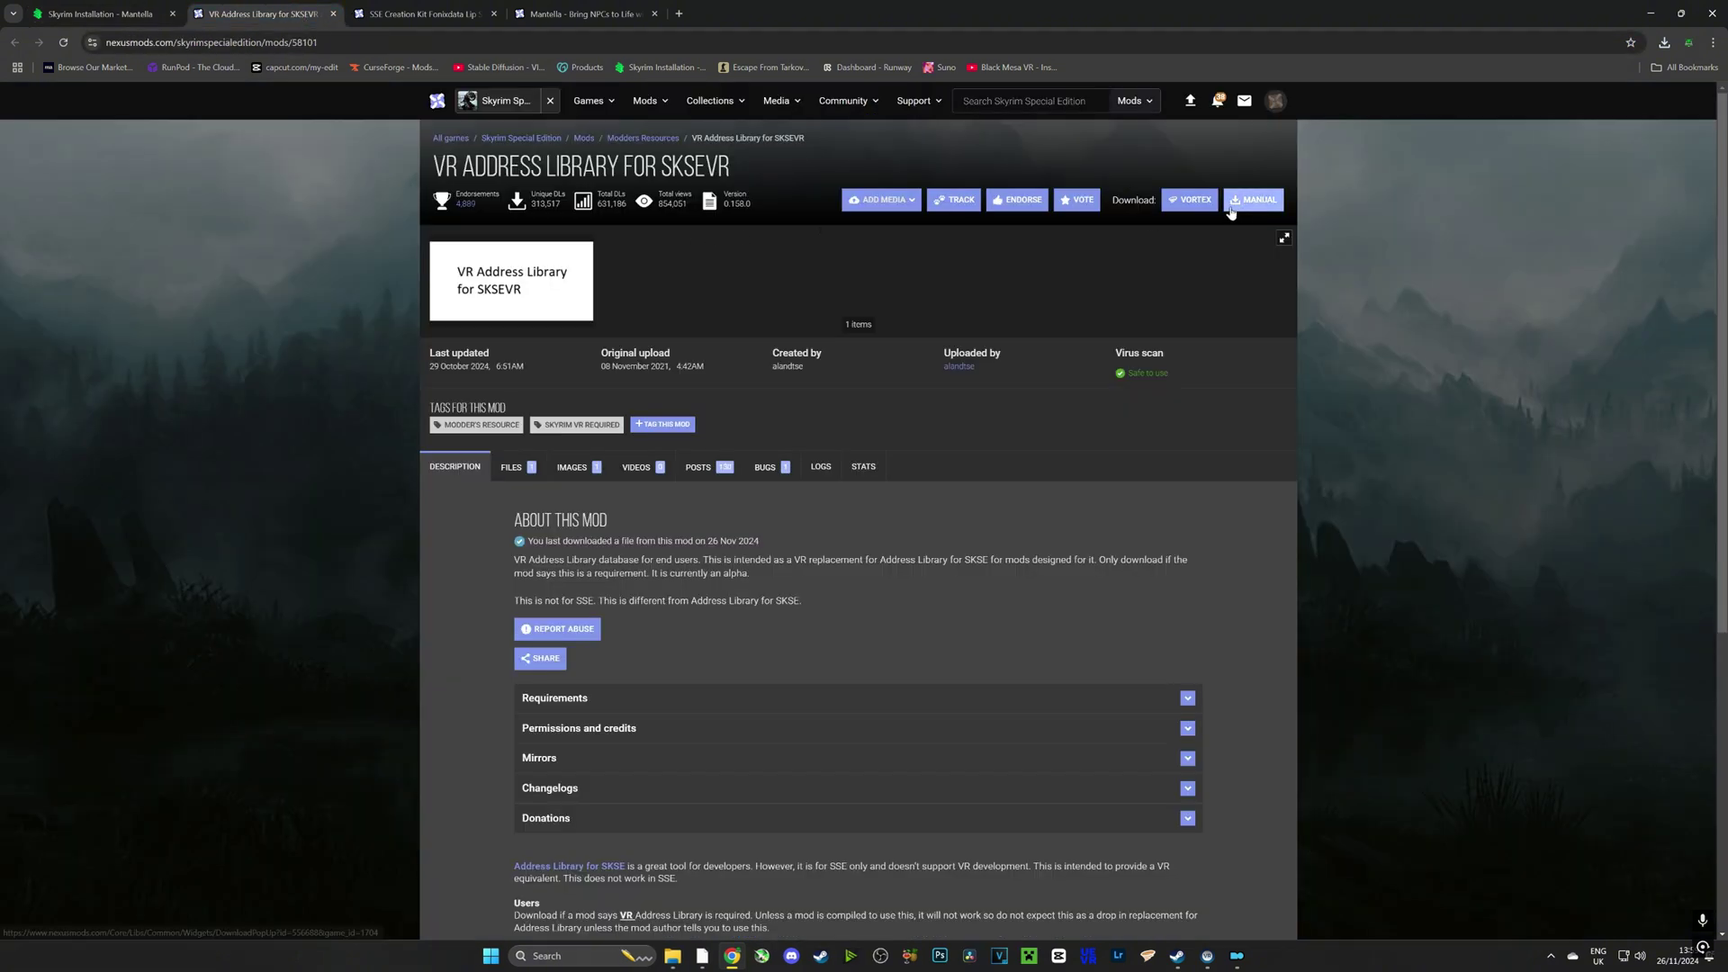
left_click(523, 460)
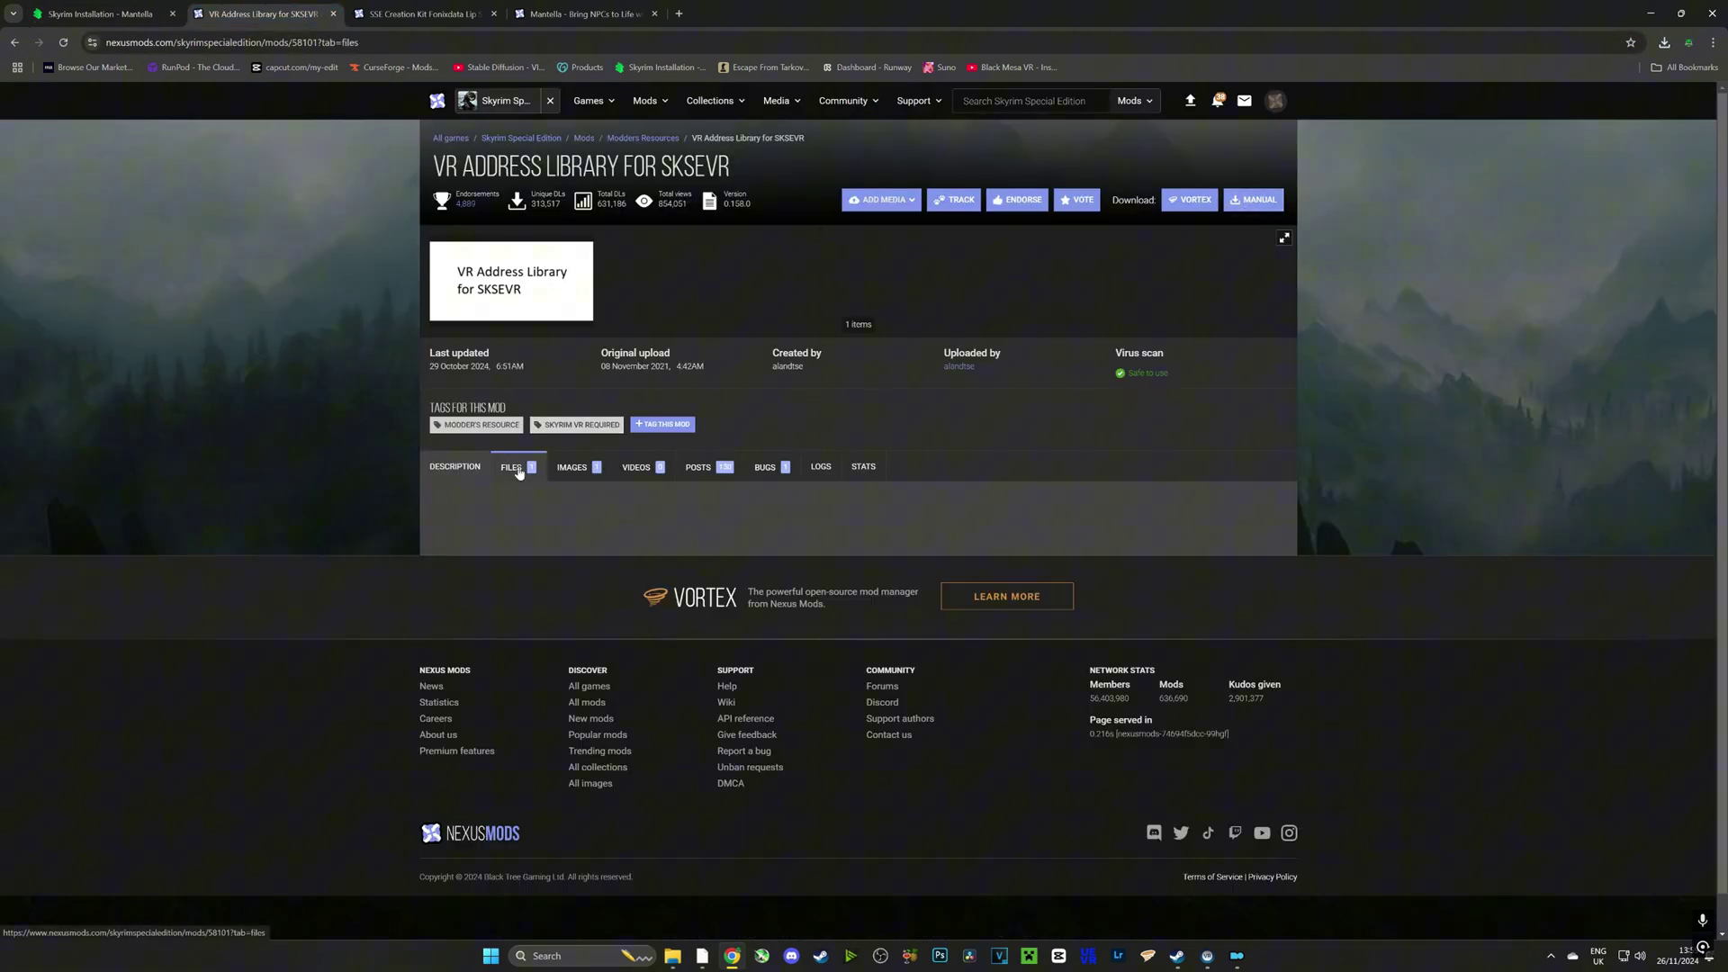
scroll(566, 505, "down", 2)
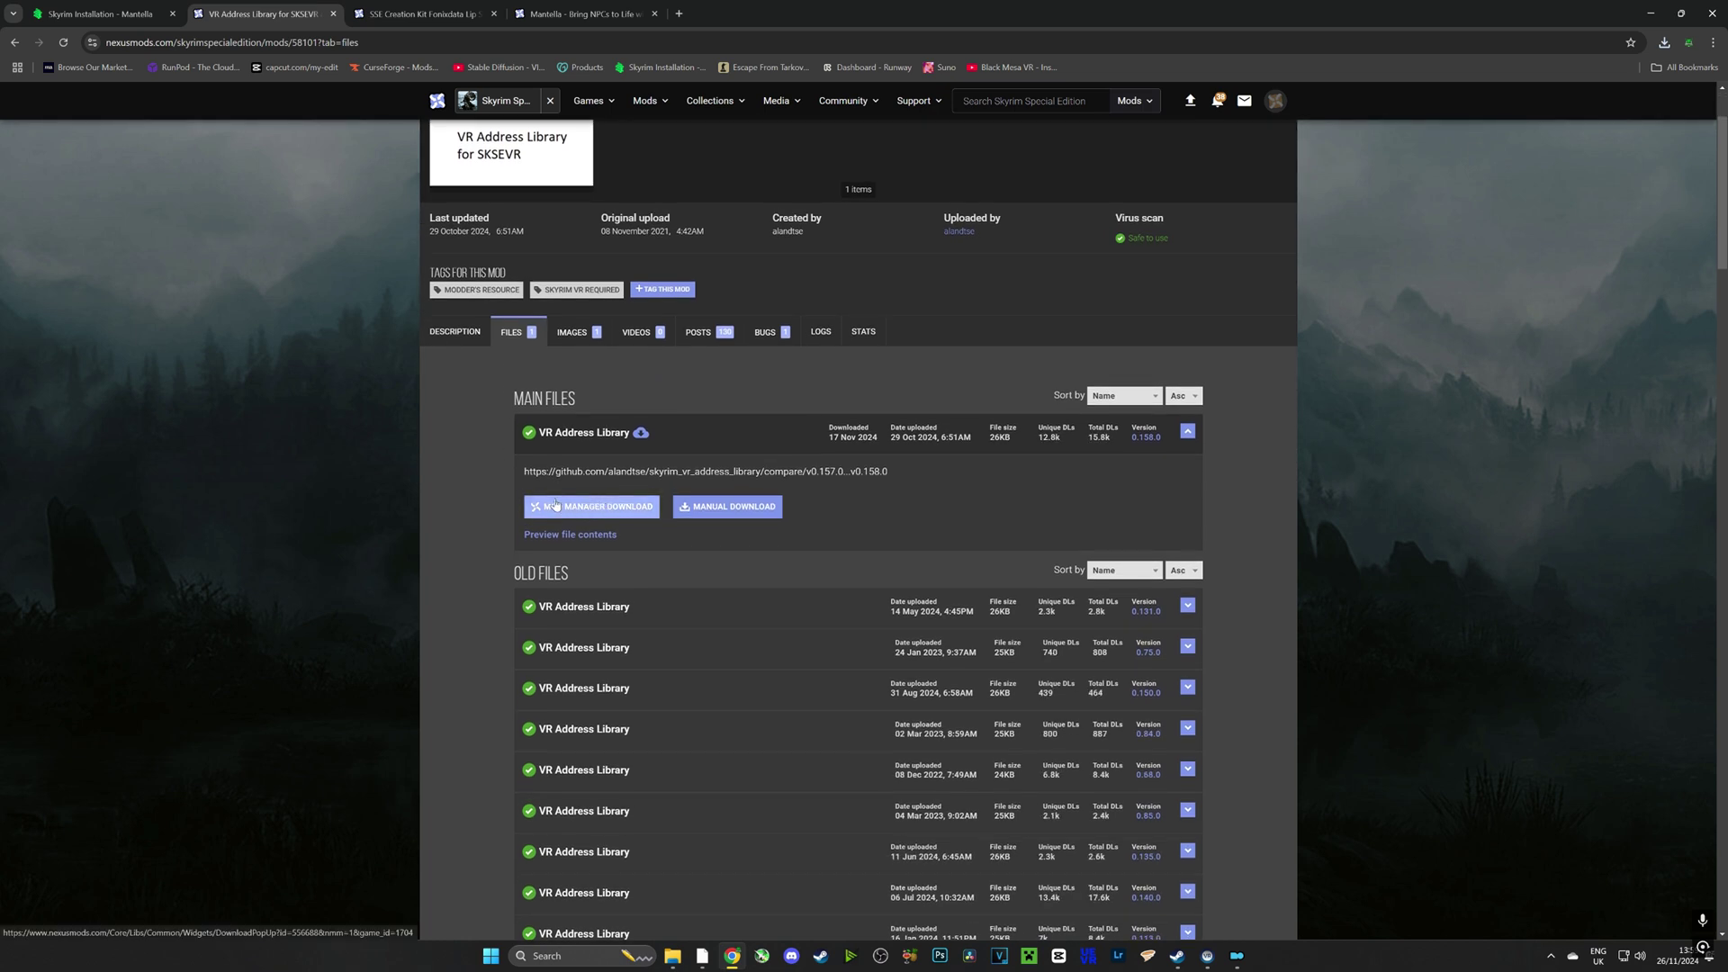
left_click(574, 510)
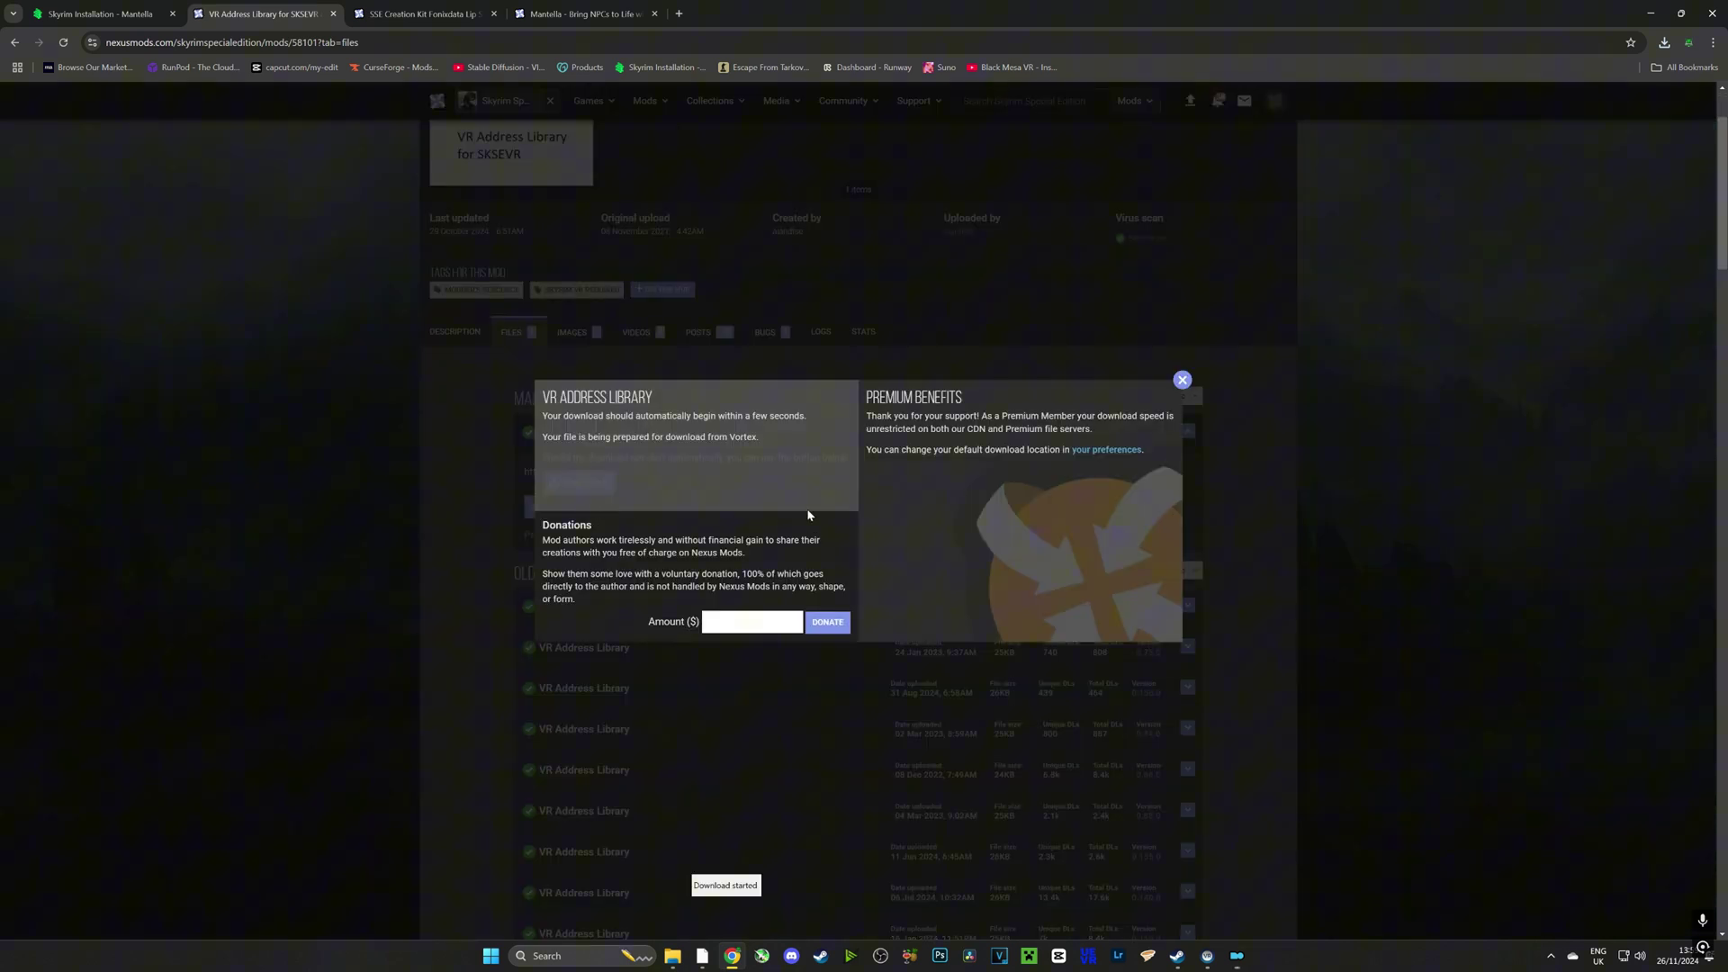
mouse_move(1236, 956)
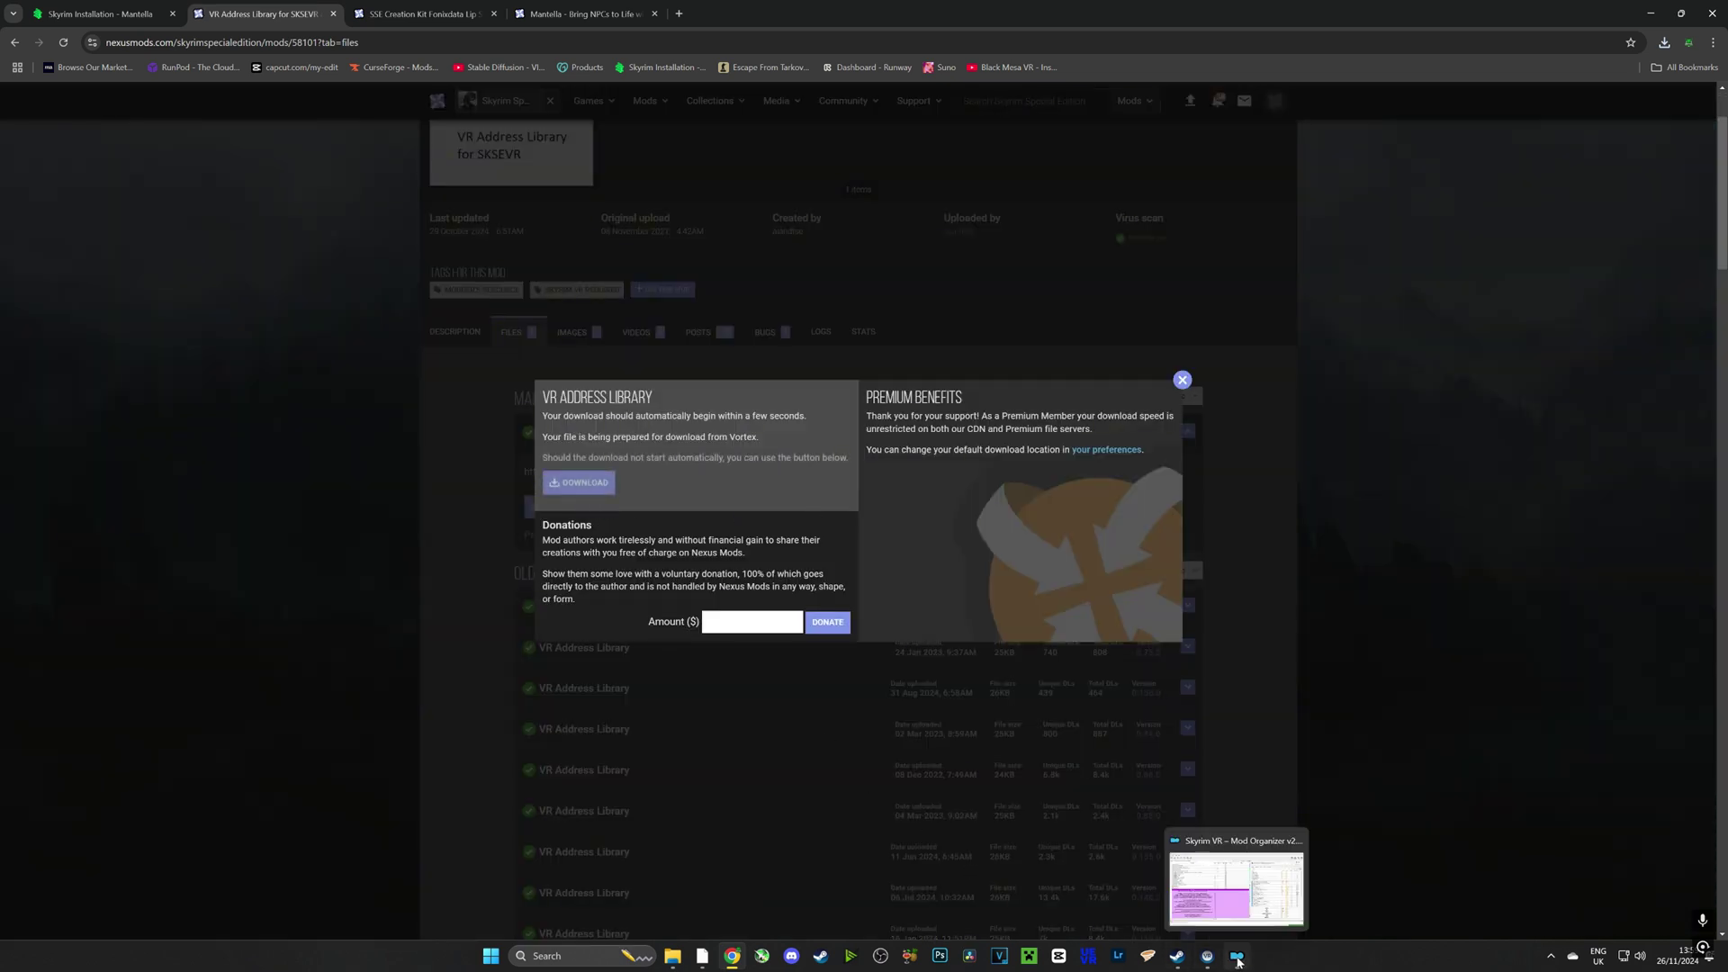
left_click(581, 488)
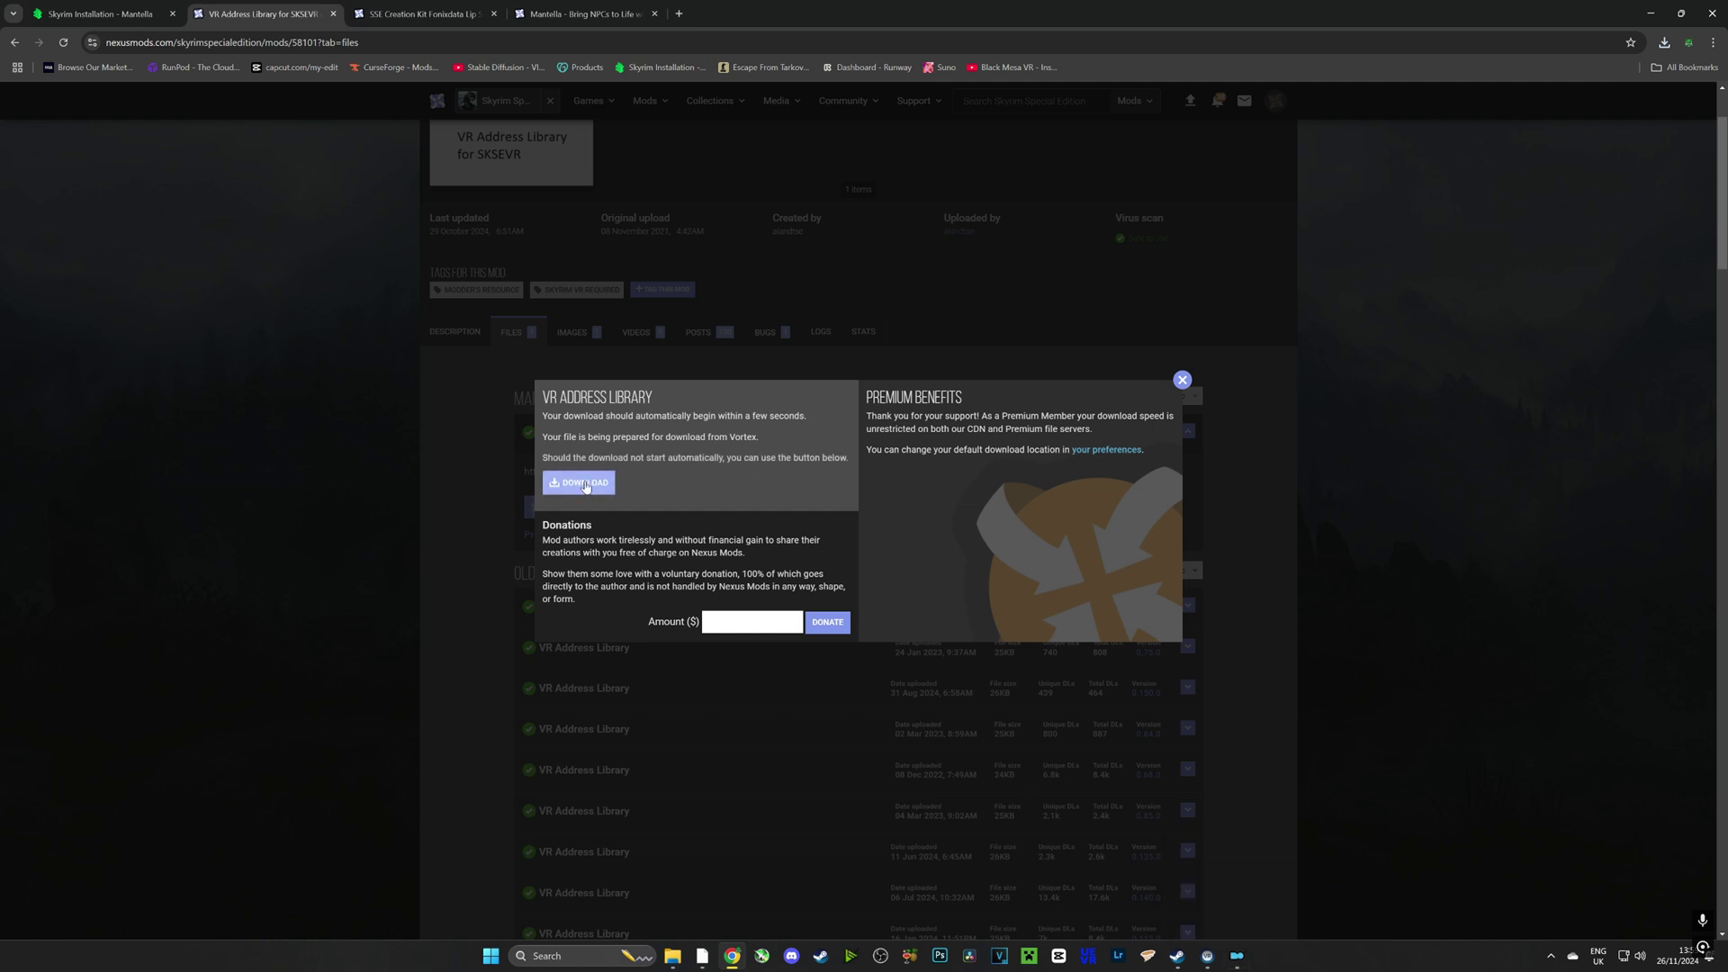
- Start the mod manager download of FonixData File Mod Manager Install from the SSE Creation Kit Fonixdata Lip Sync Fix page
key("ctrl+Tab")
left_click(592, 779)
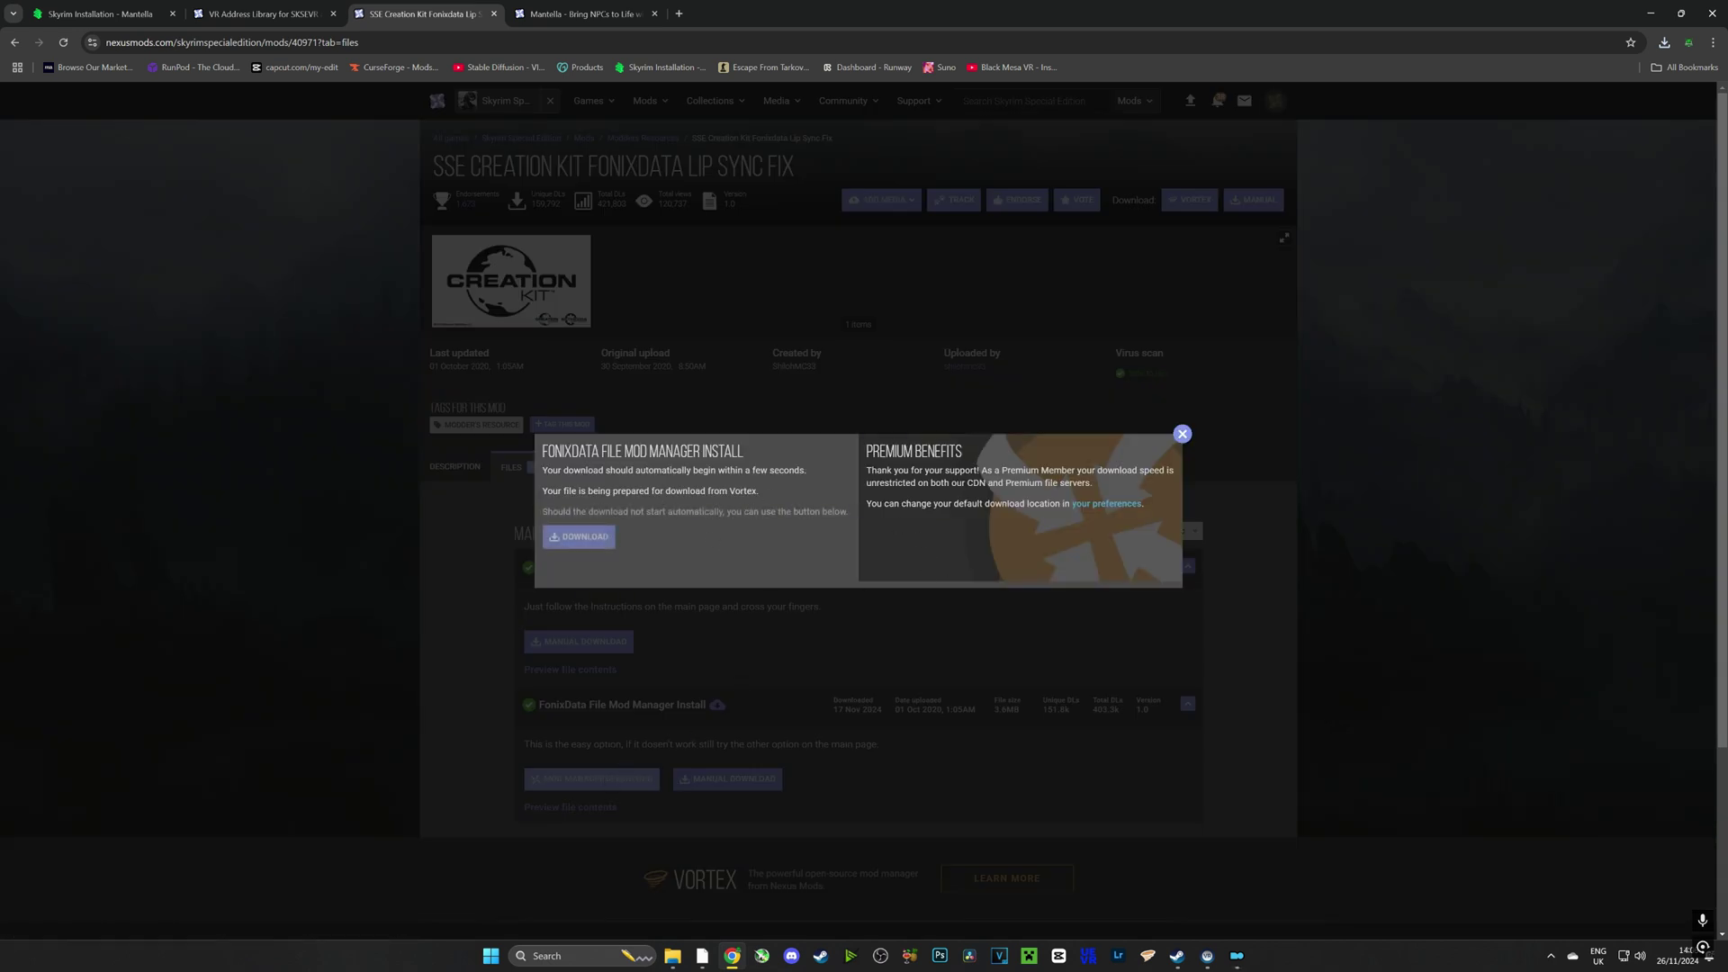
left_click(581, 537)
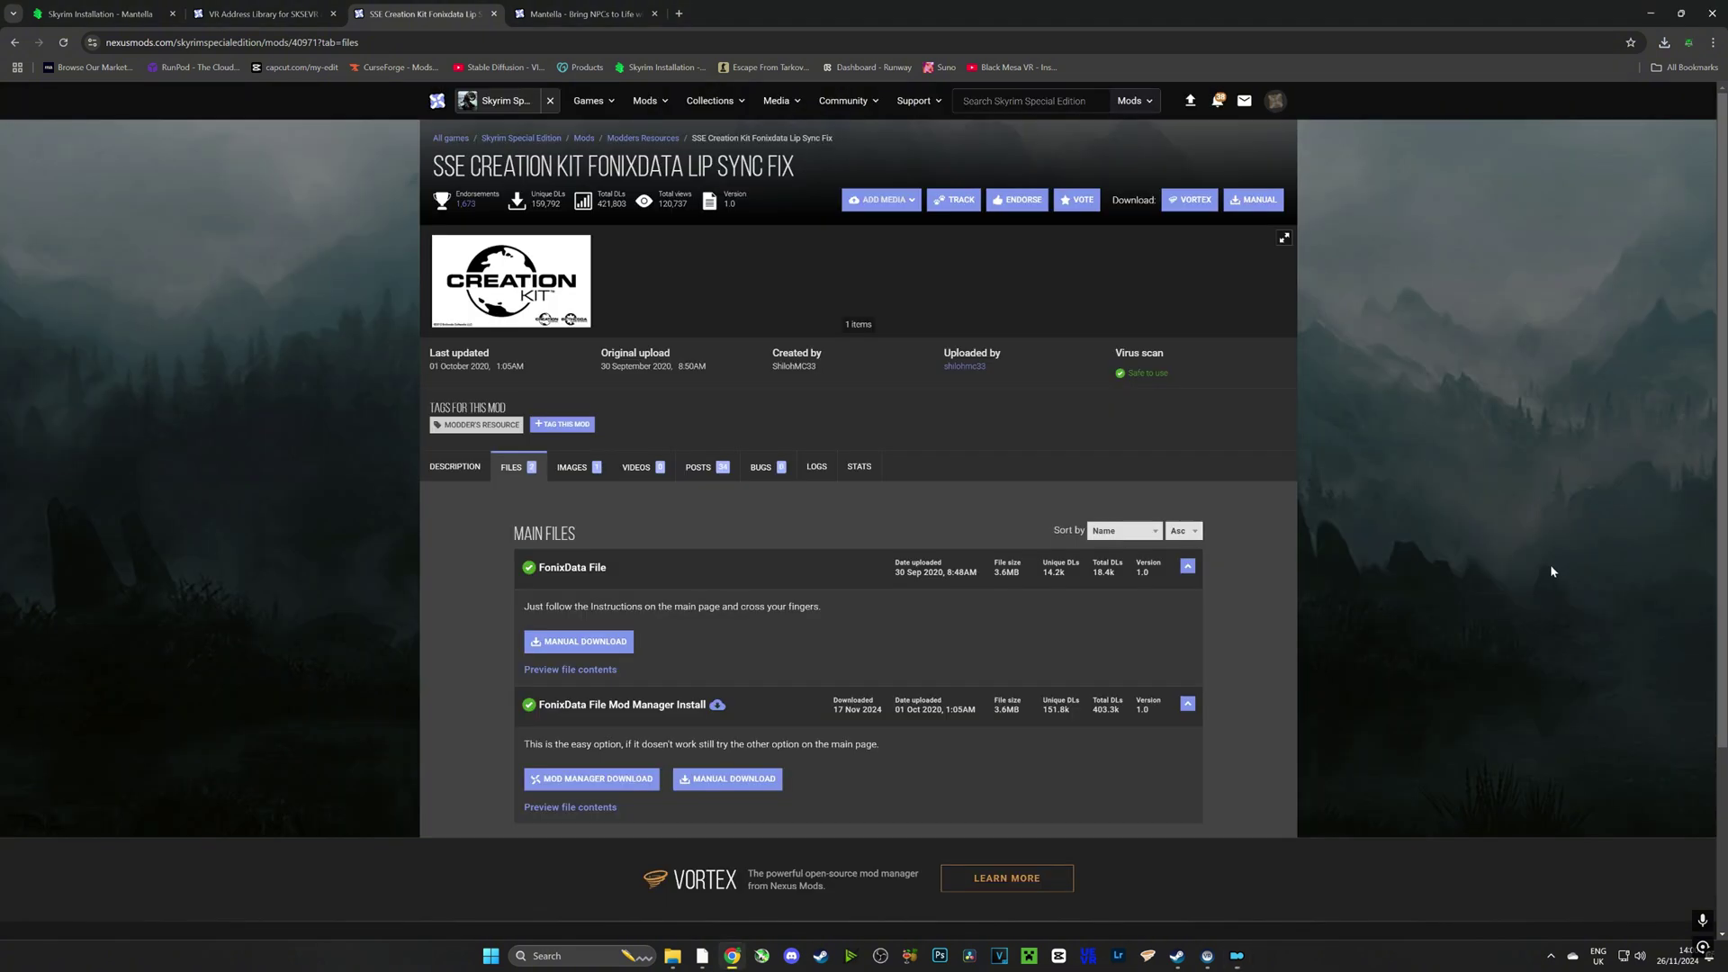
- Start the mod manager download of the Mantella main file, accepting its requirements list, and switch to Mod Organizer
left_click(592, 22)
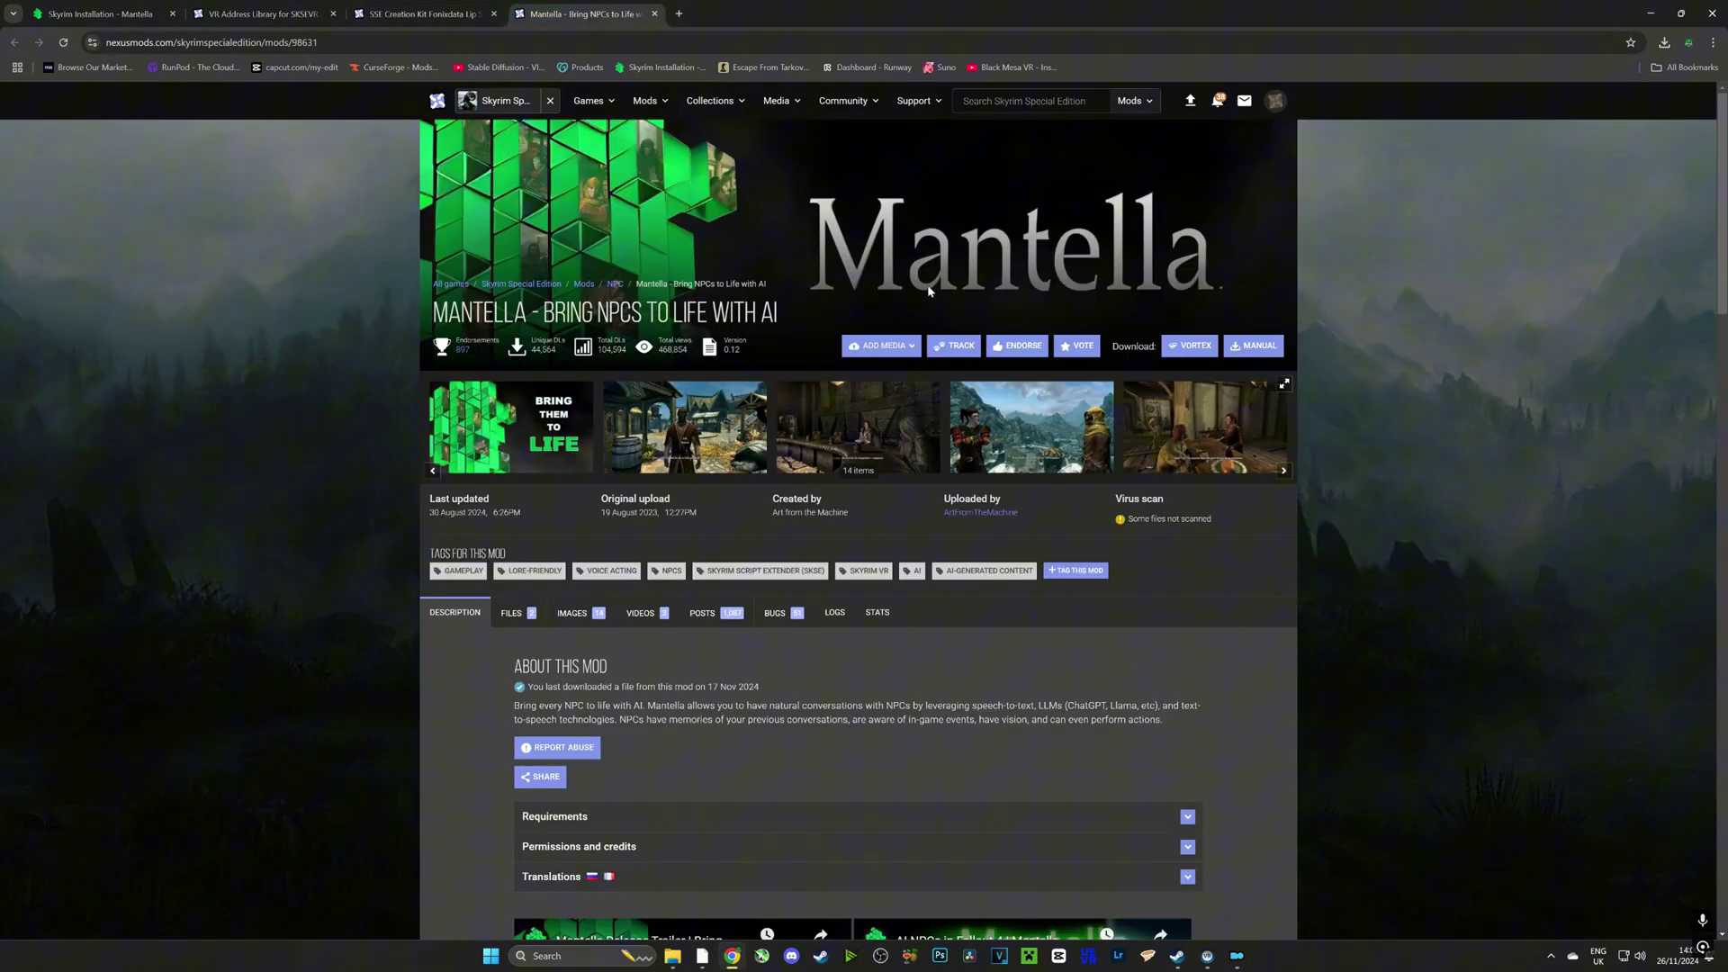
scroll(557, 570, "down", 2)
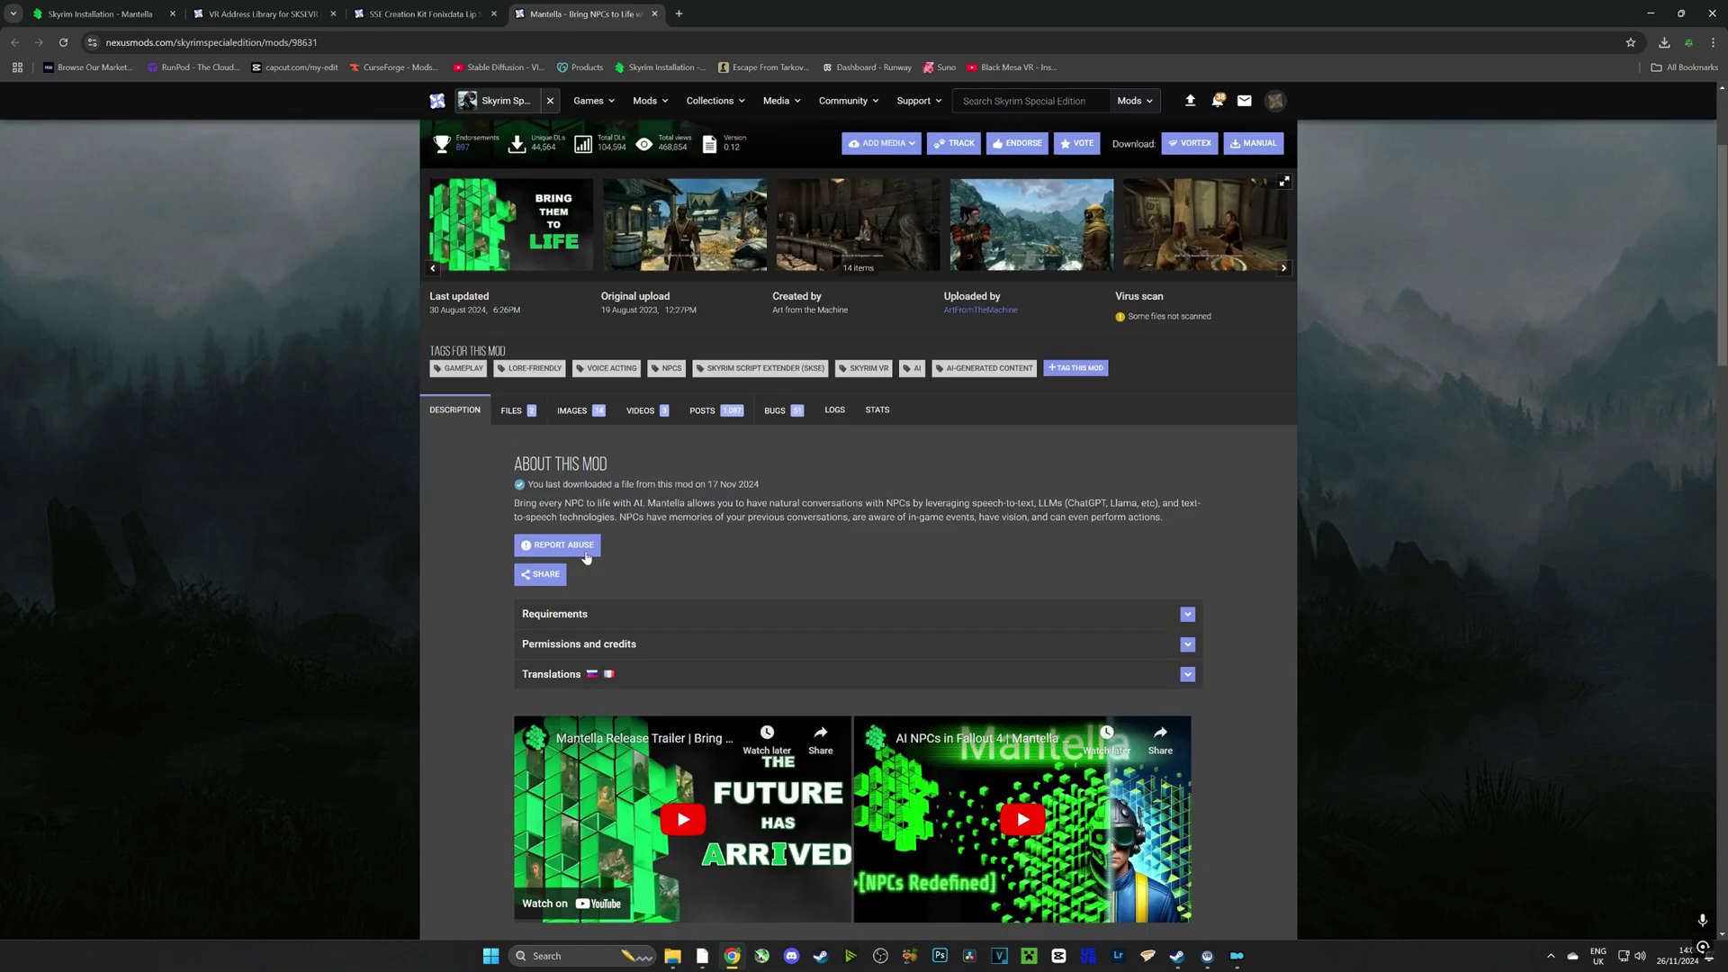
left_click(533, 413)
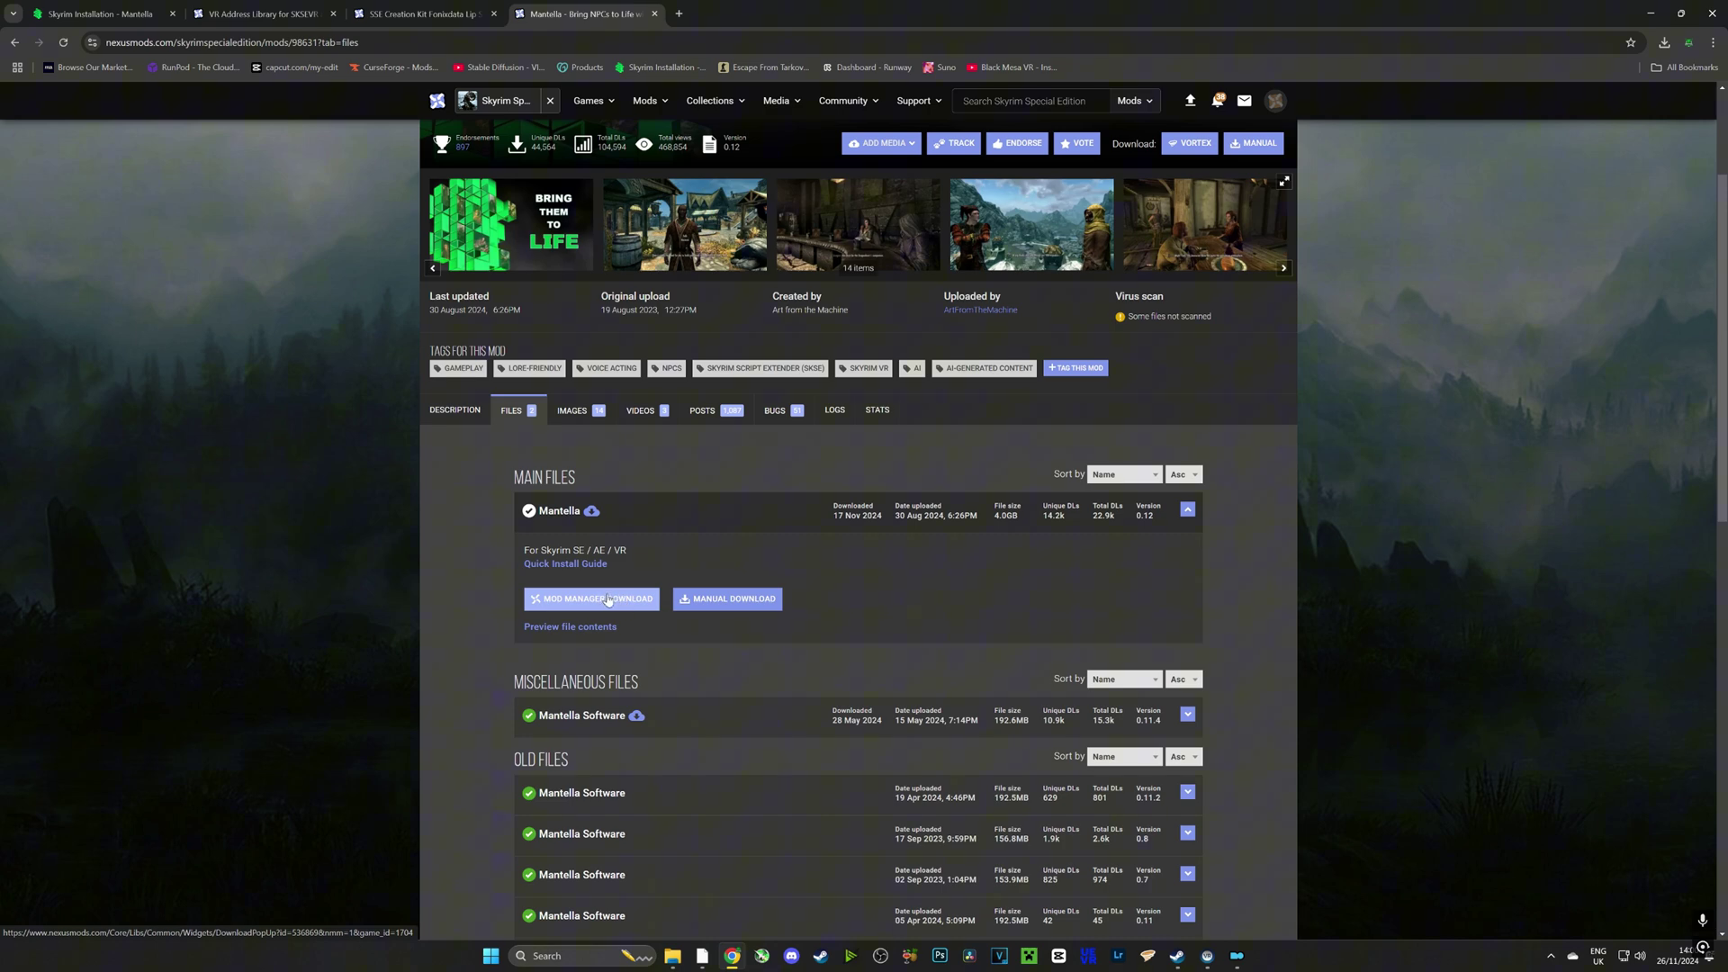
left_click(608, 600)
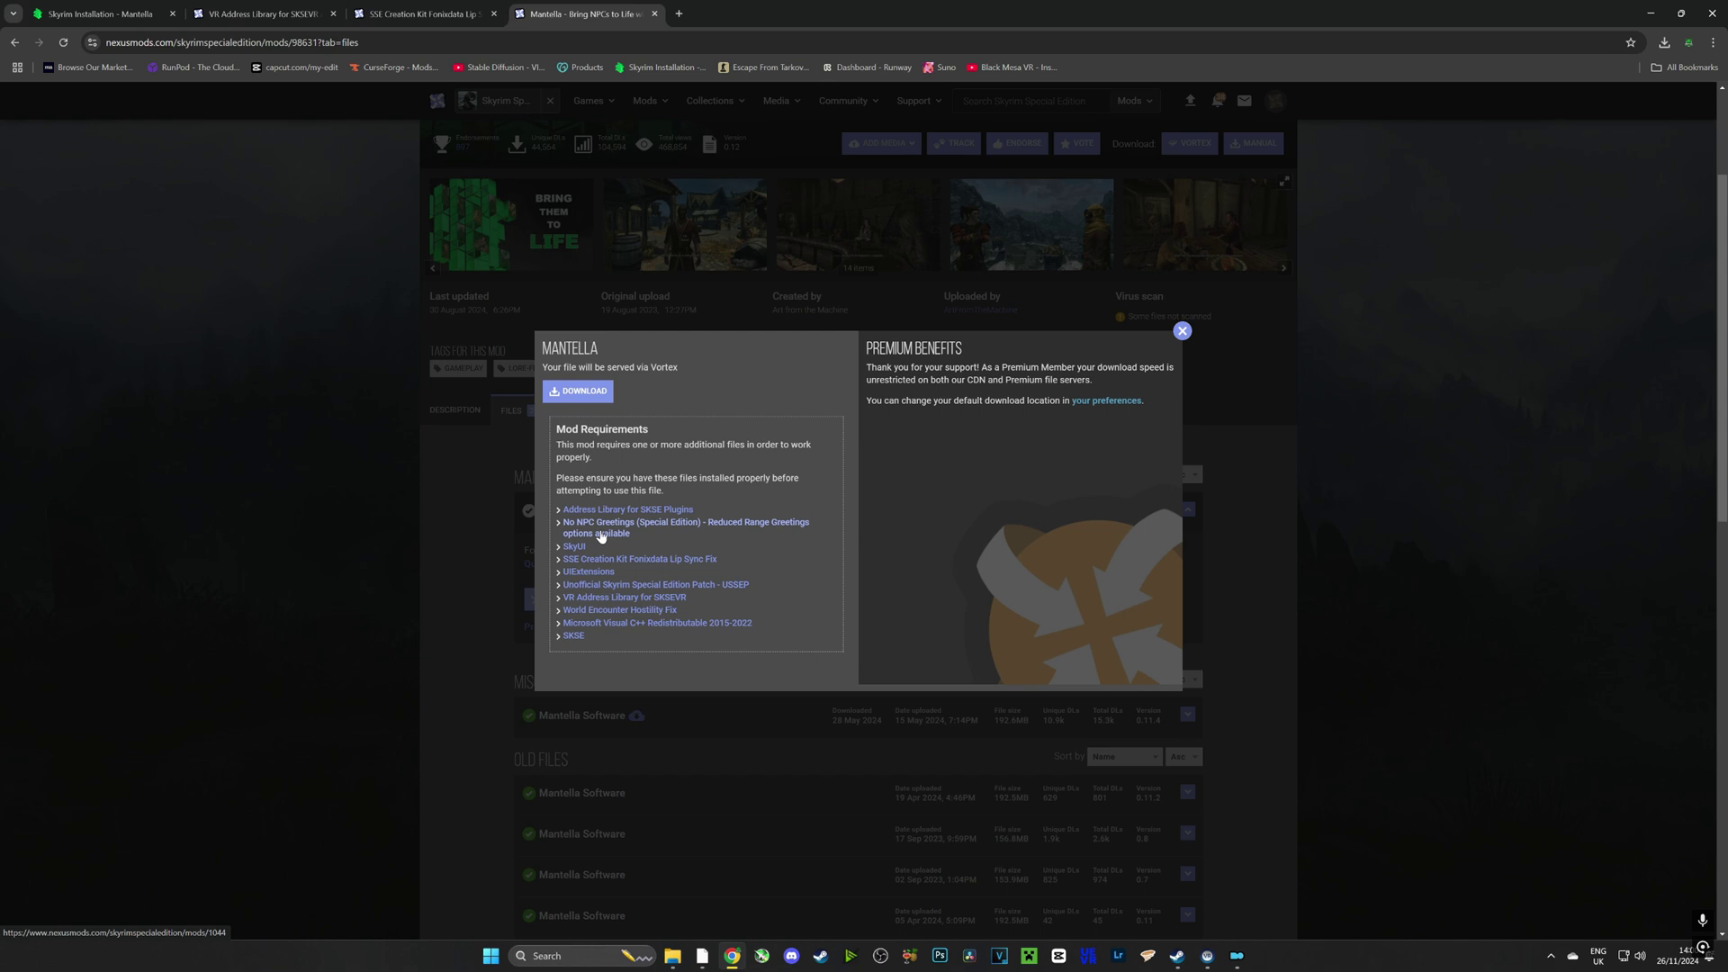
left_click(584, 402)
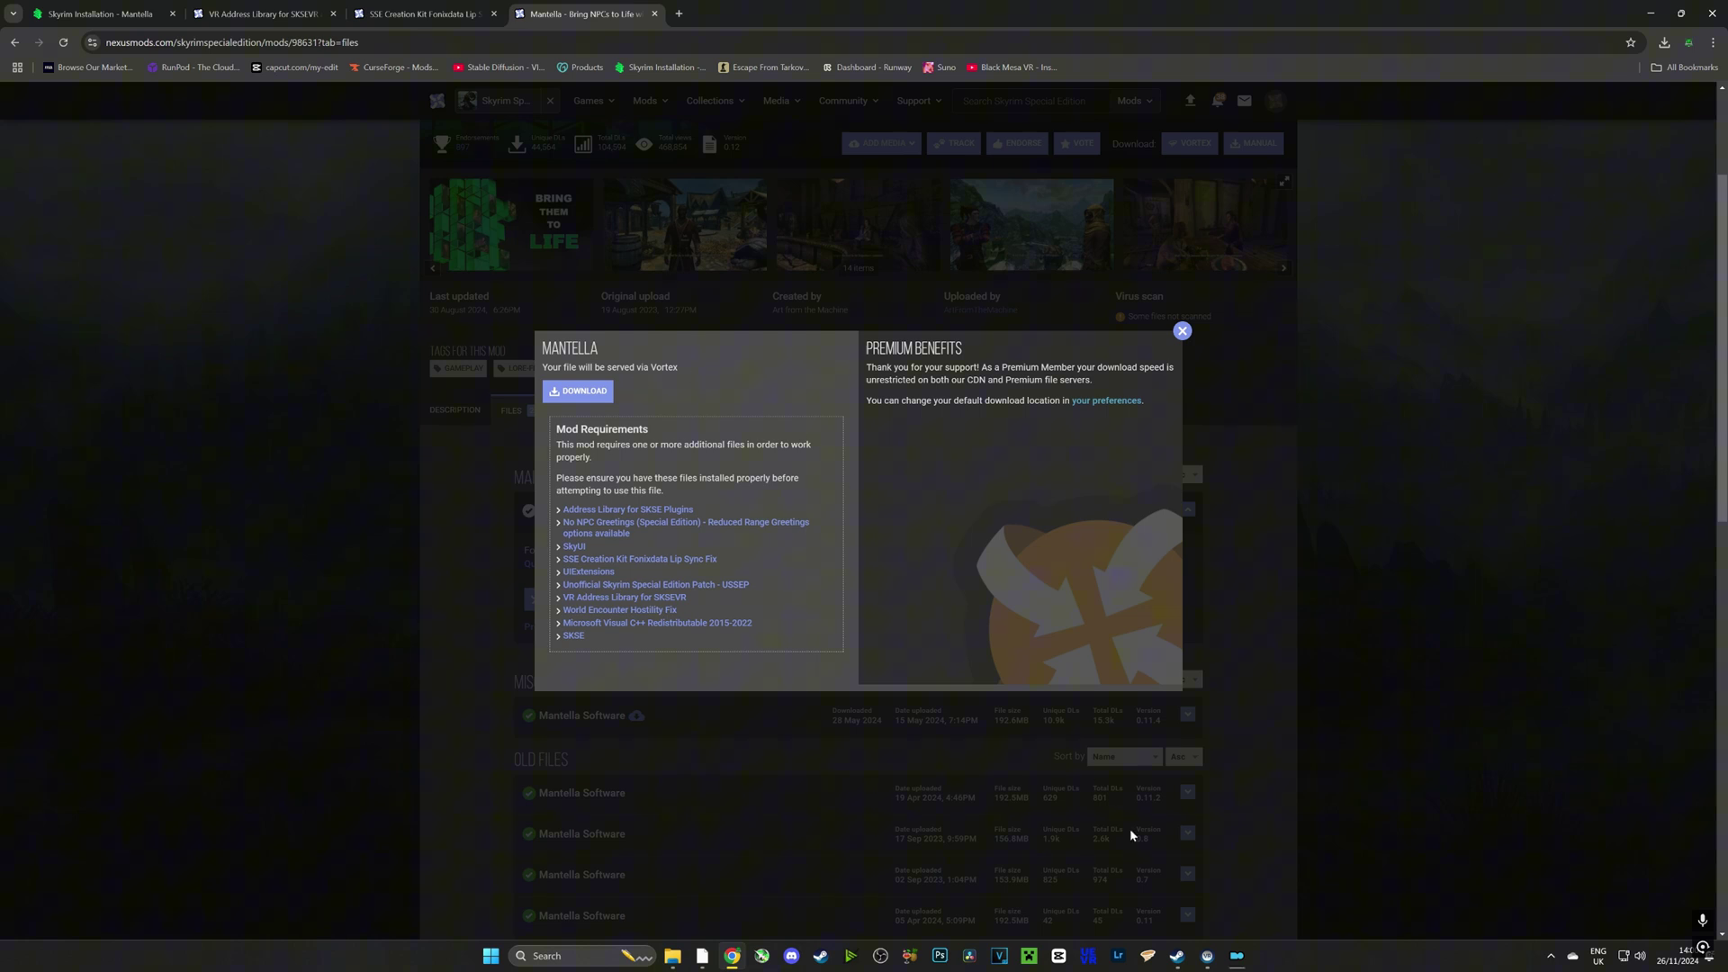
left_click(1233, 956)
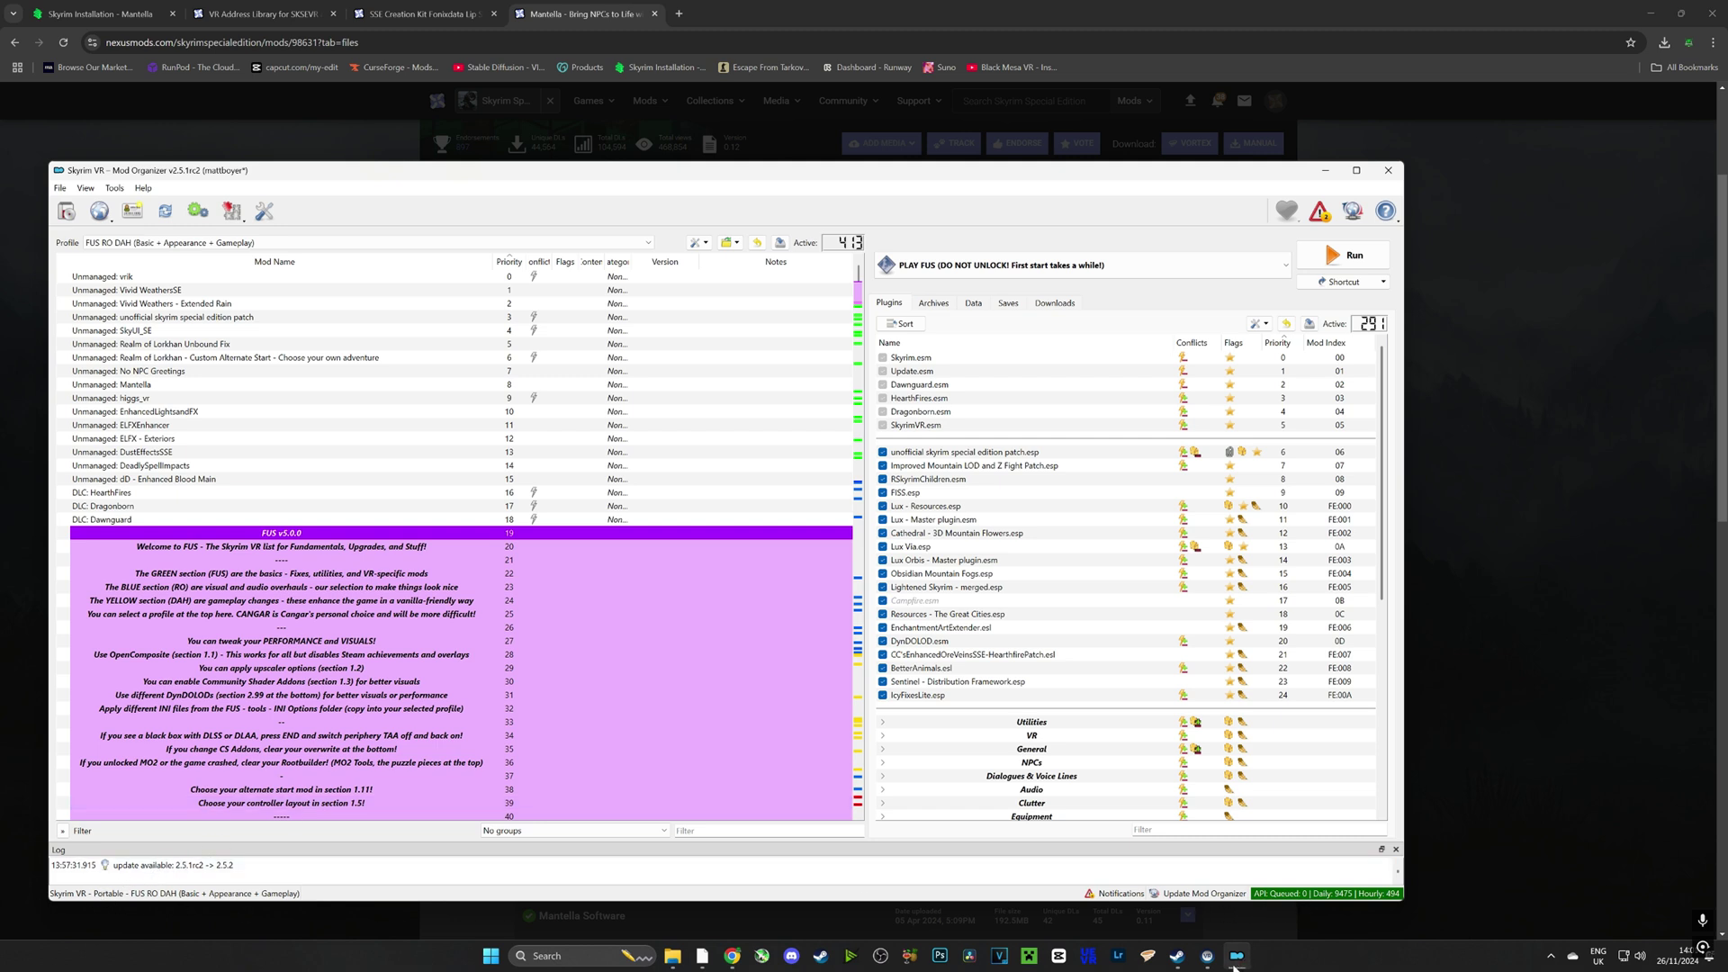
mouse_move(1236, 966)
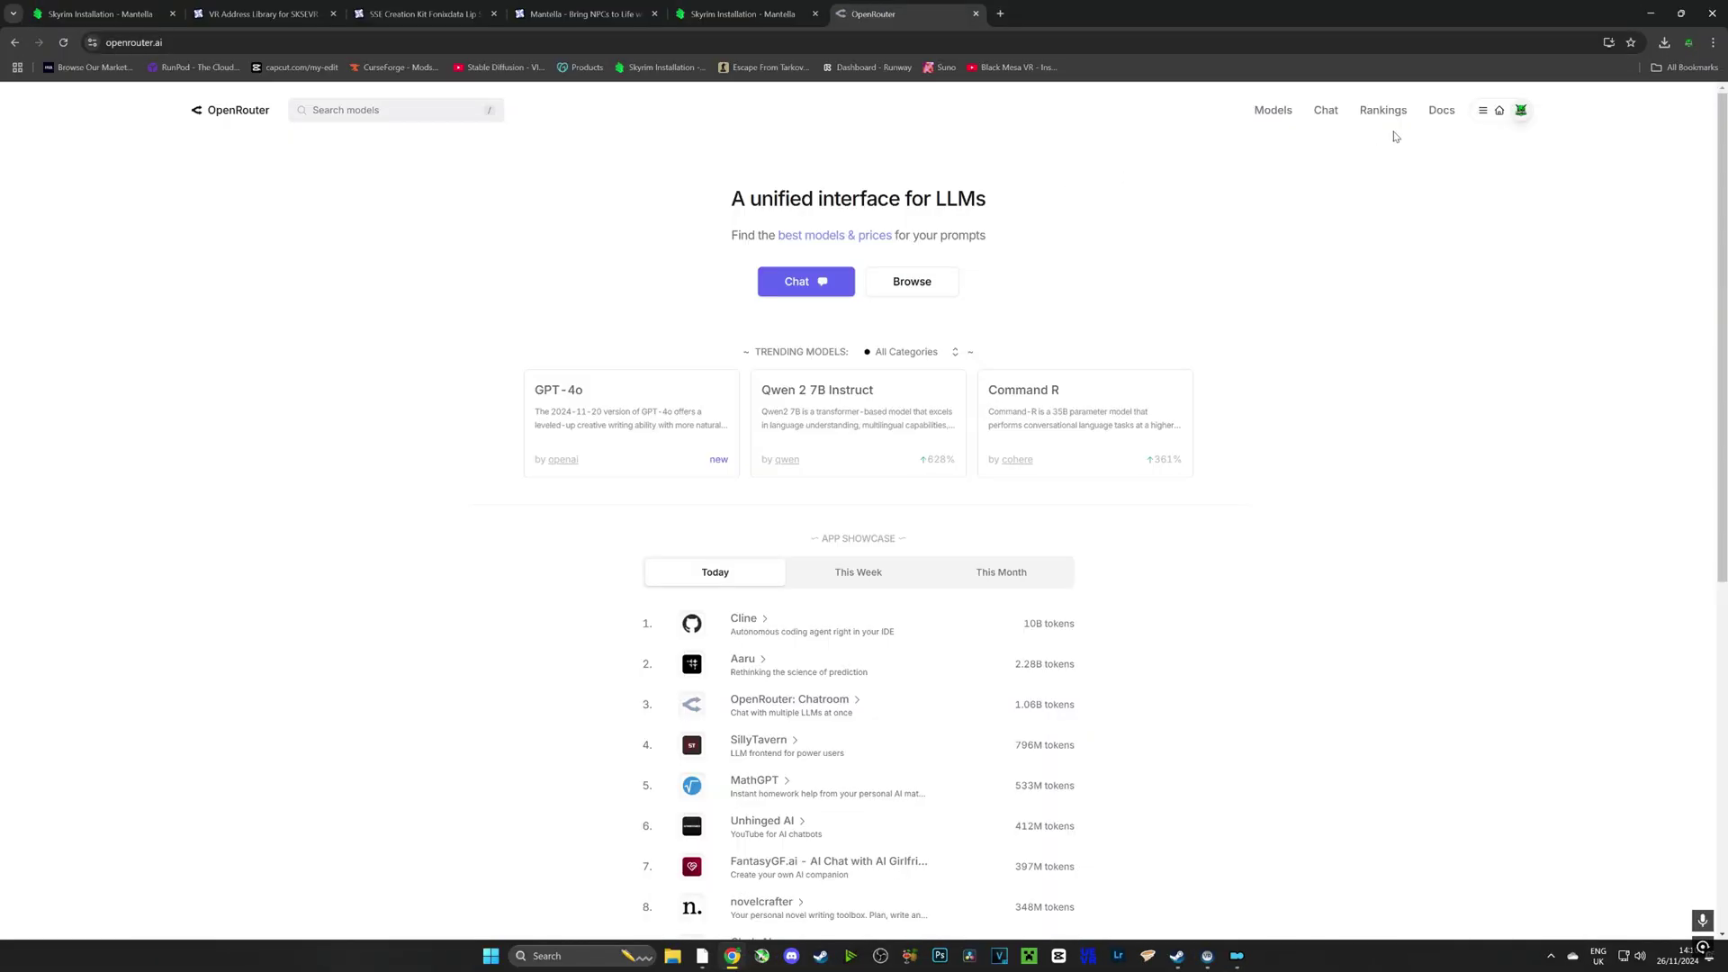
- Create an OpenRouter API key named "Skyrim VR 2" without a credit limit and copy the new key
mouse_move(1503, 114)
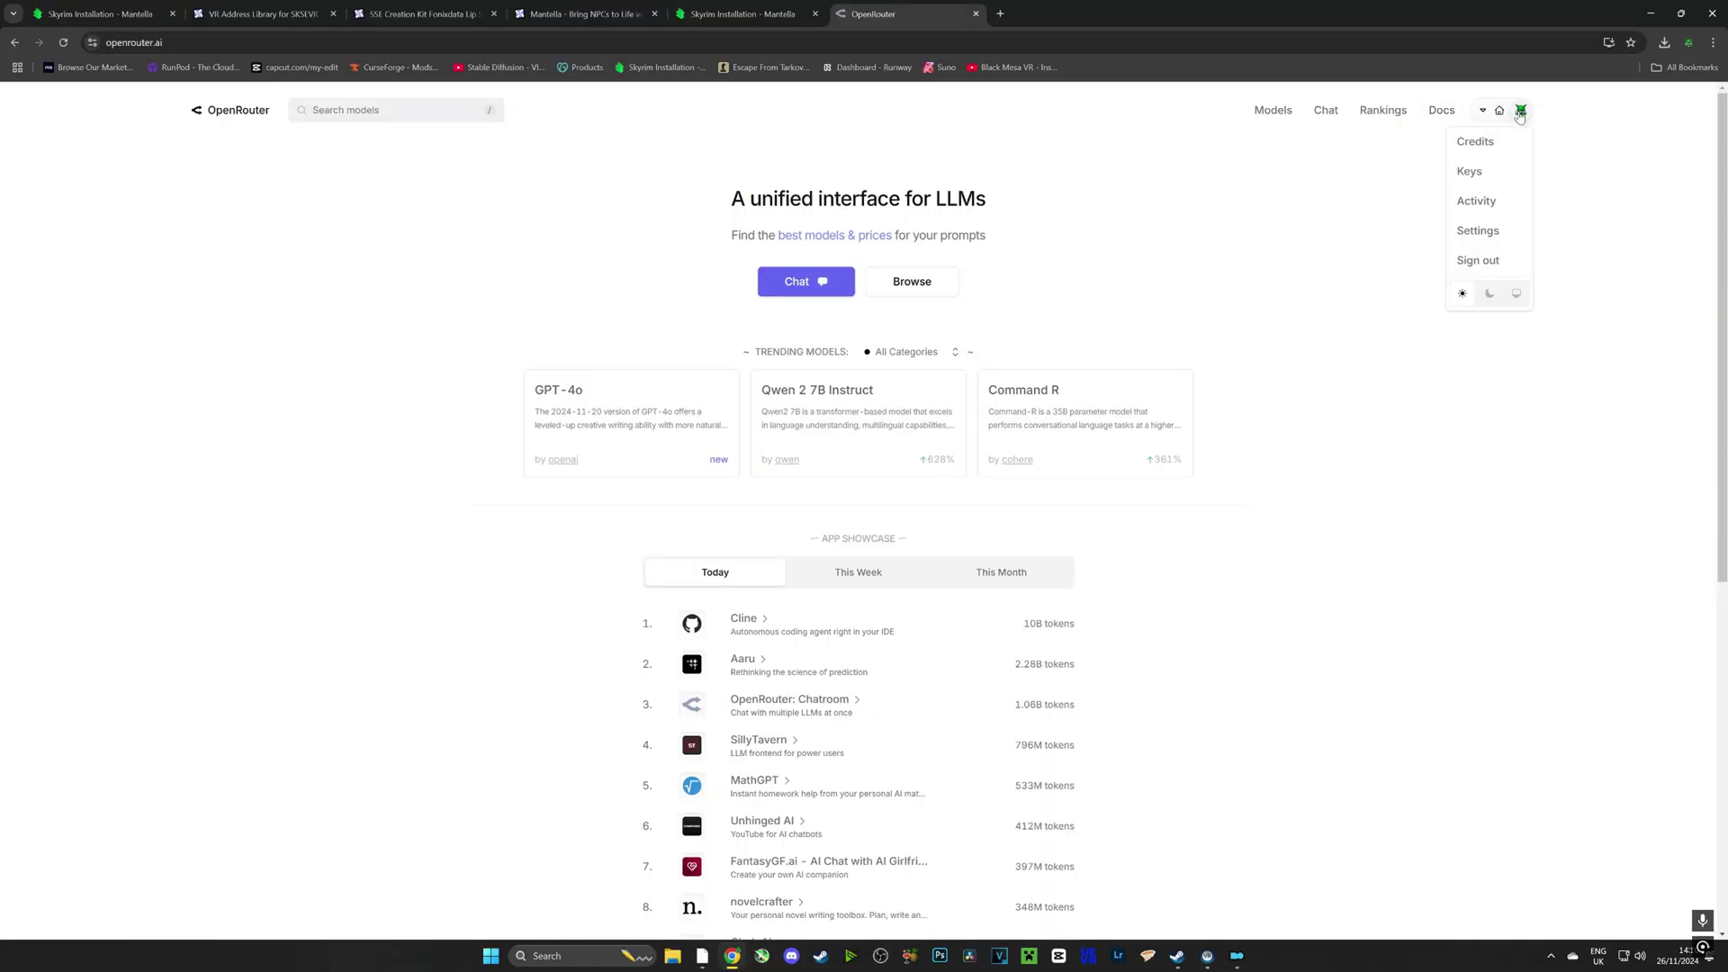
left_click(1483, 176)
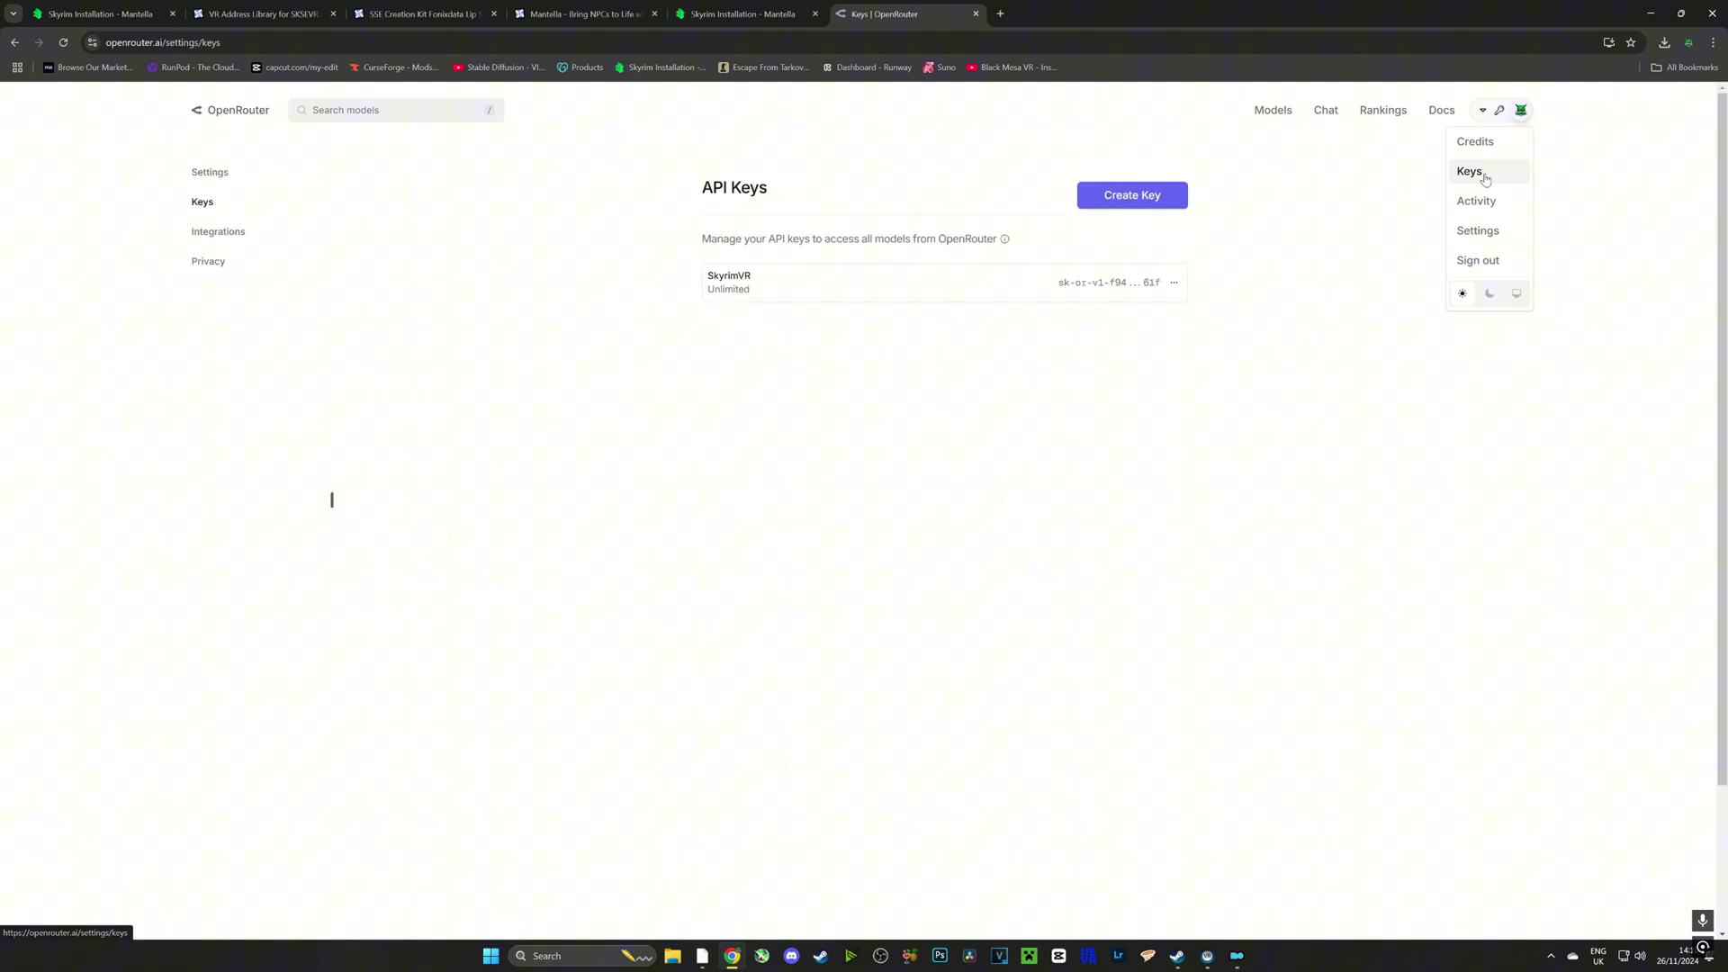
left_click(1134, 196)
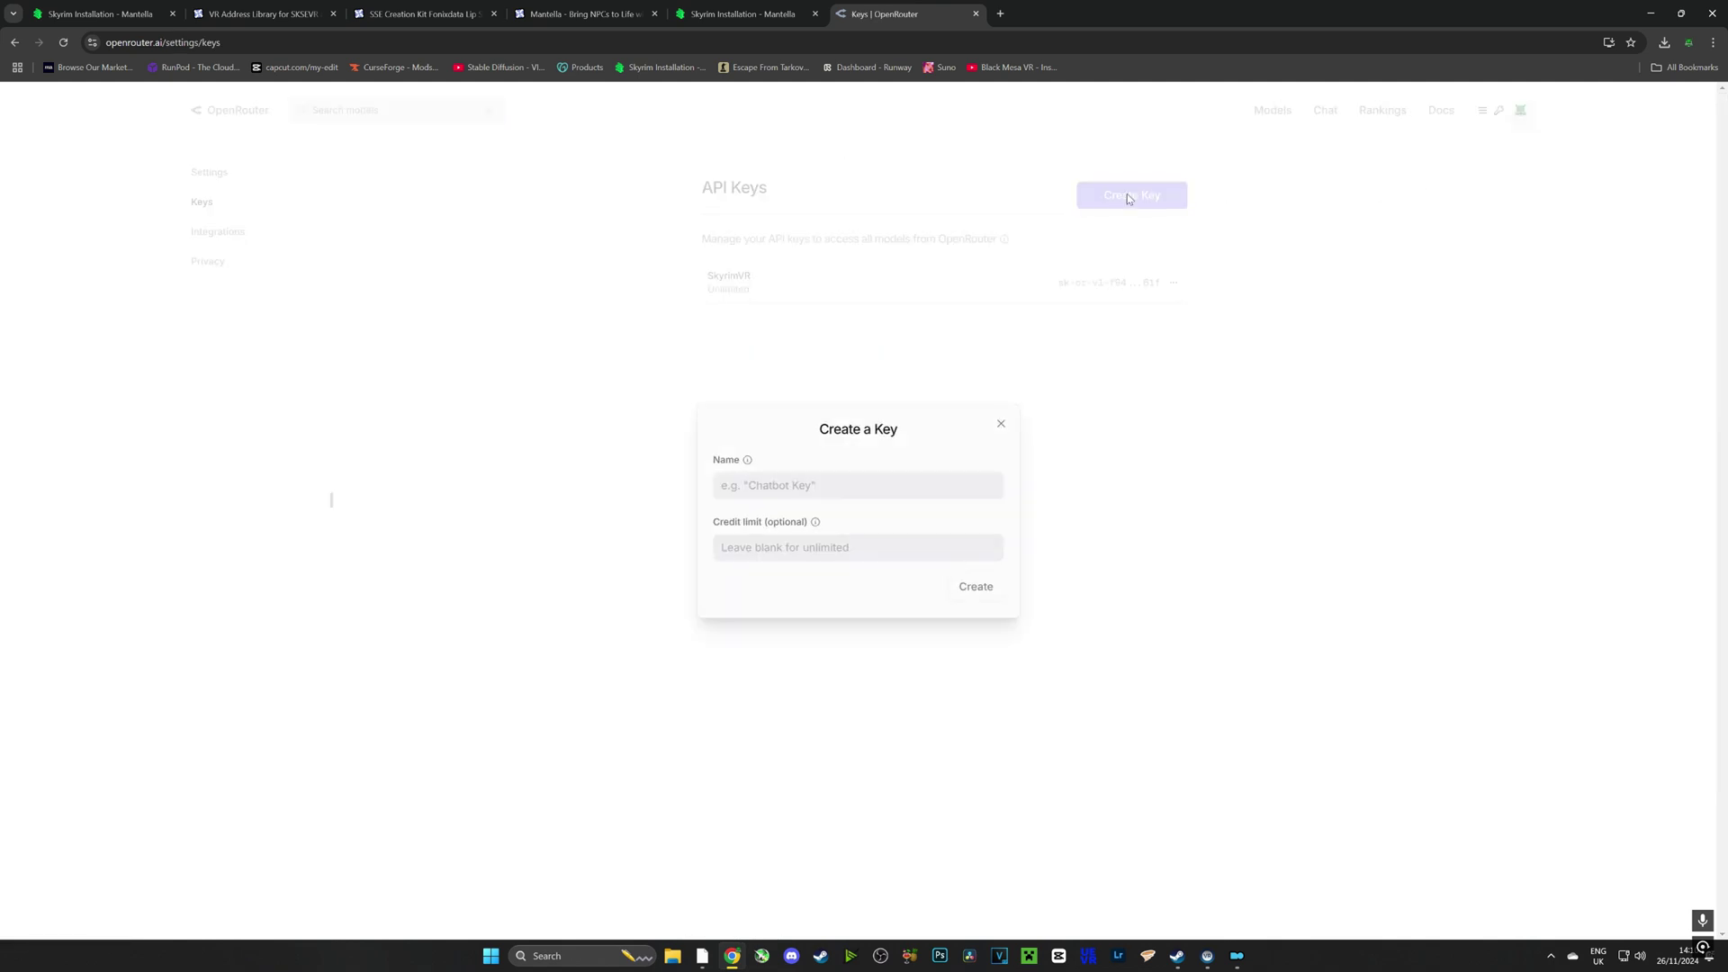
type("Skyrim VR 2")
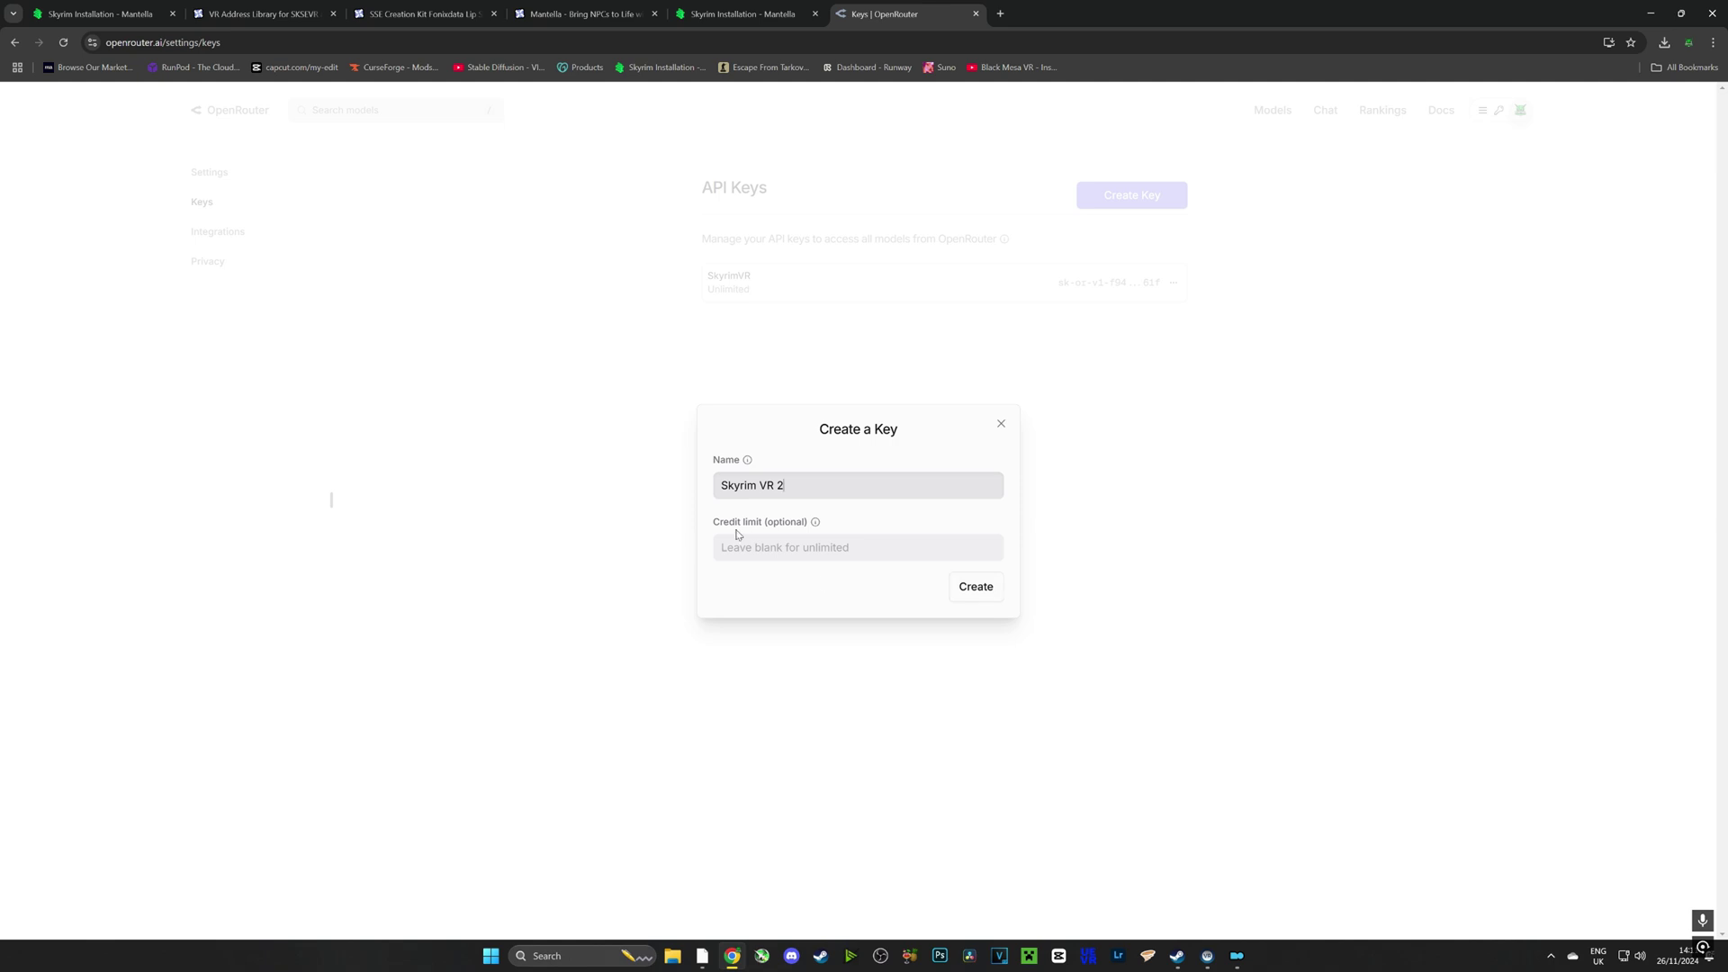
left_click(988, 597)
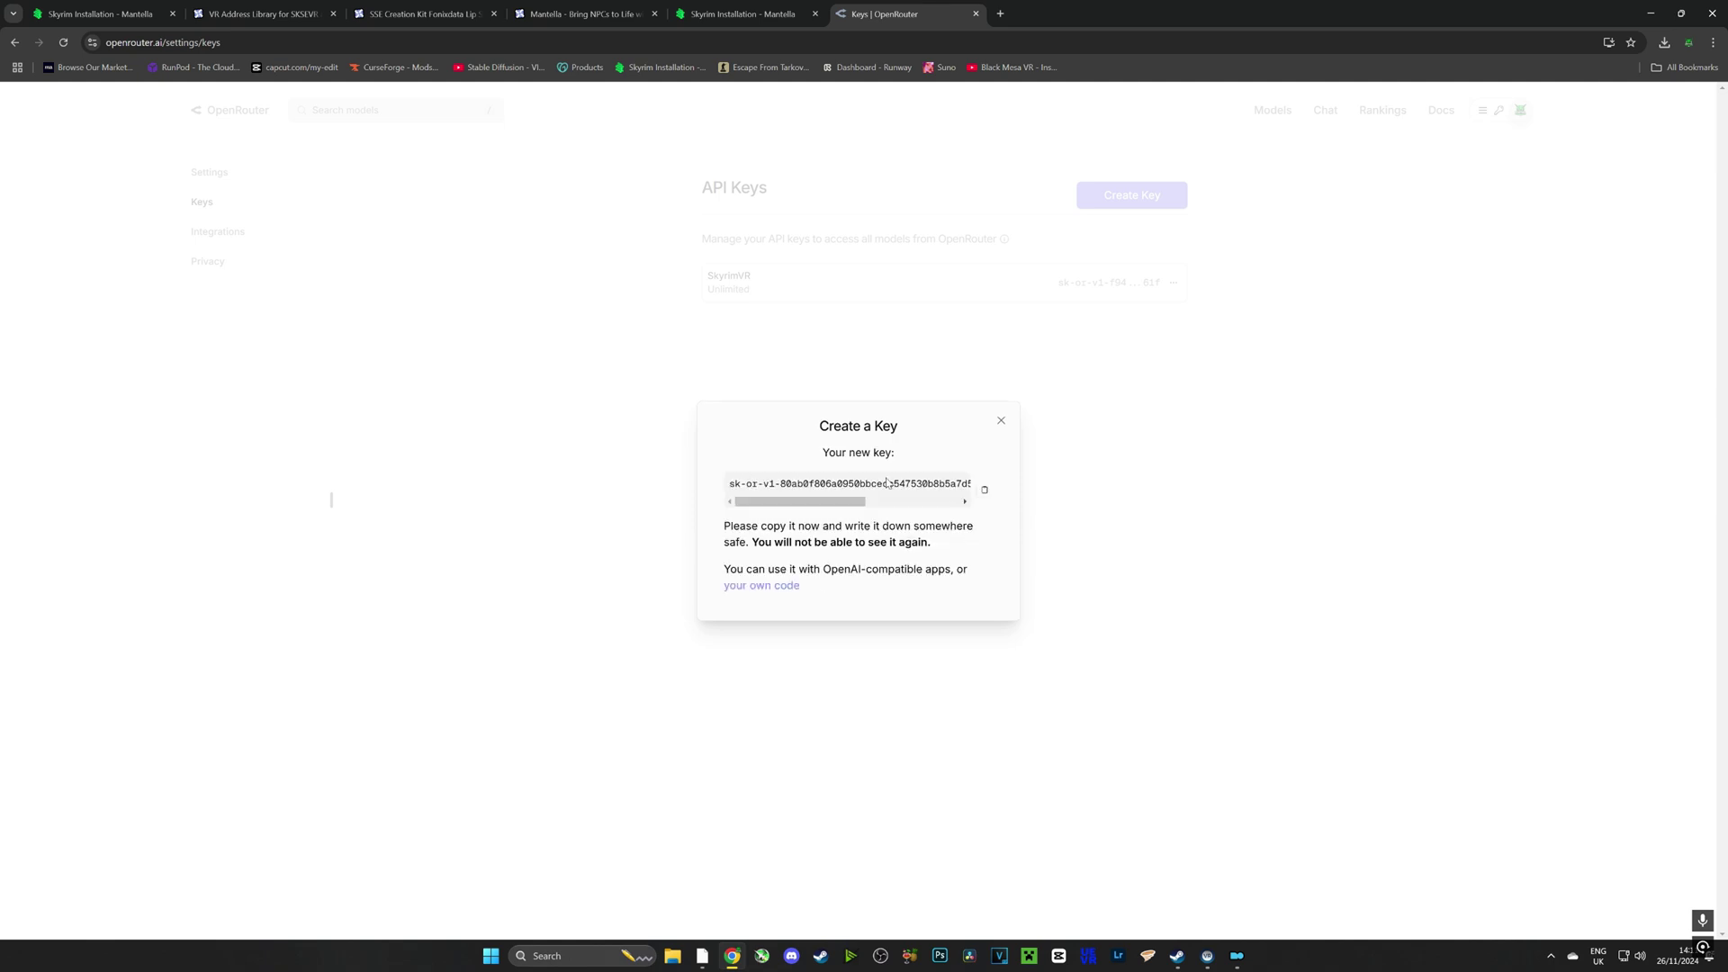
left_click(1002, 424)
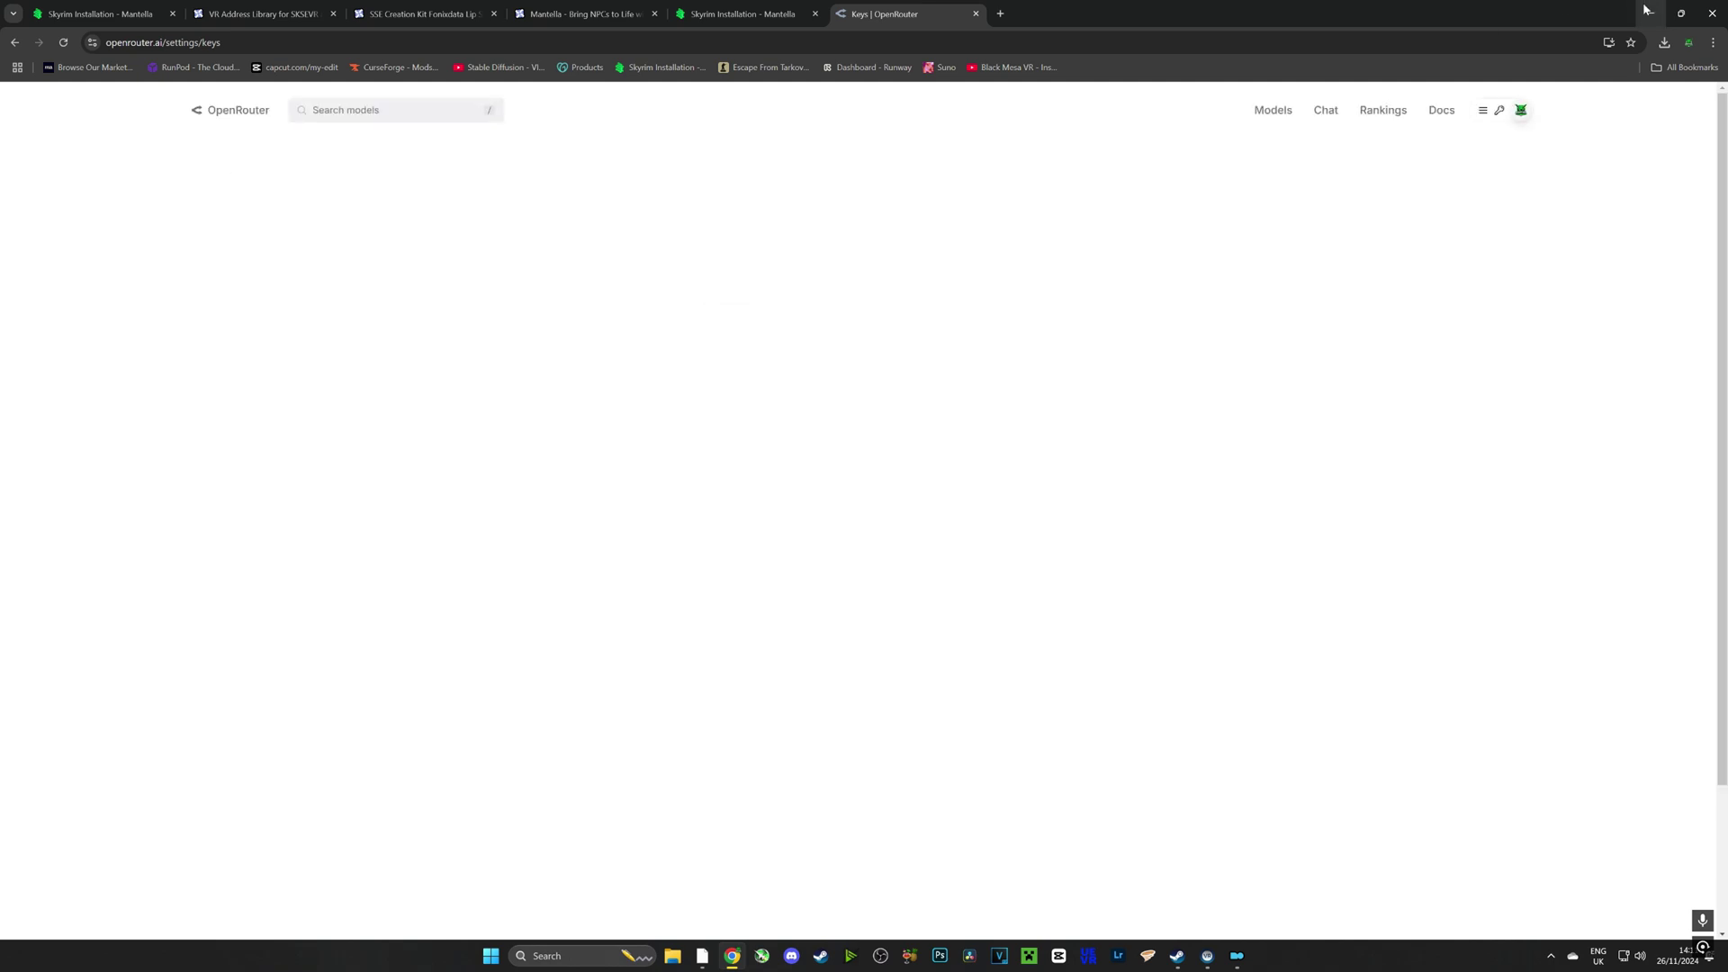
- Switch to Mod Organizer and open the origin folder of the Mantella.esp plugin in File Explorer
mouse_move(1483, 110)
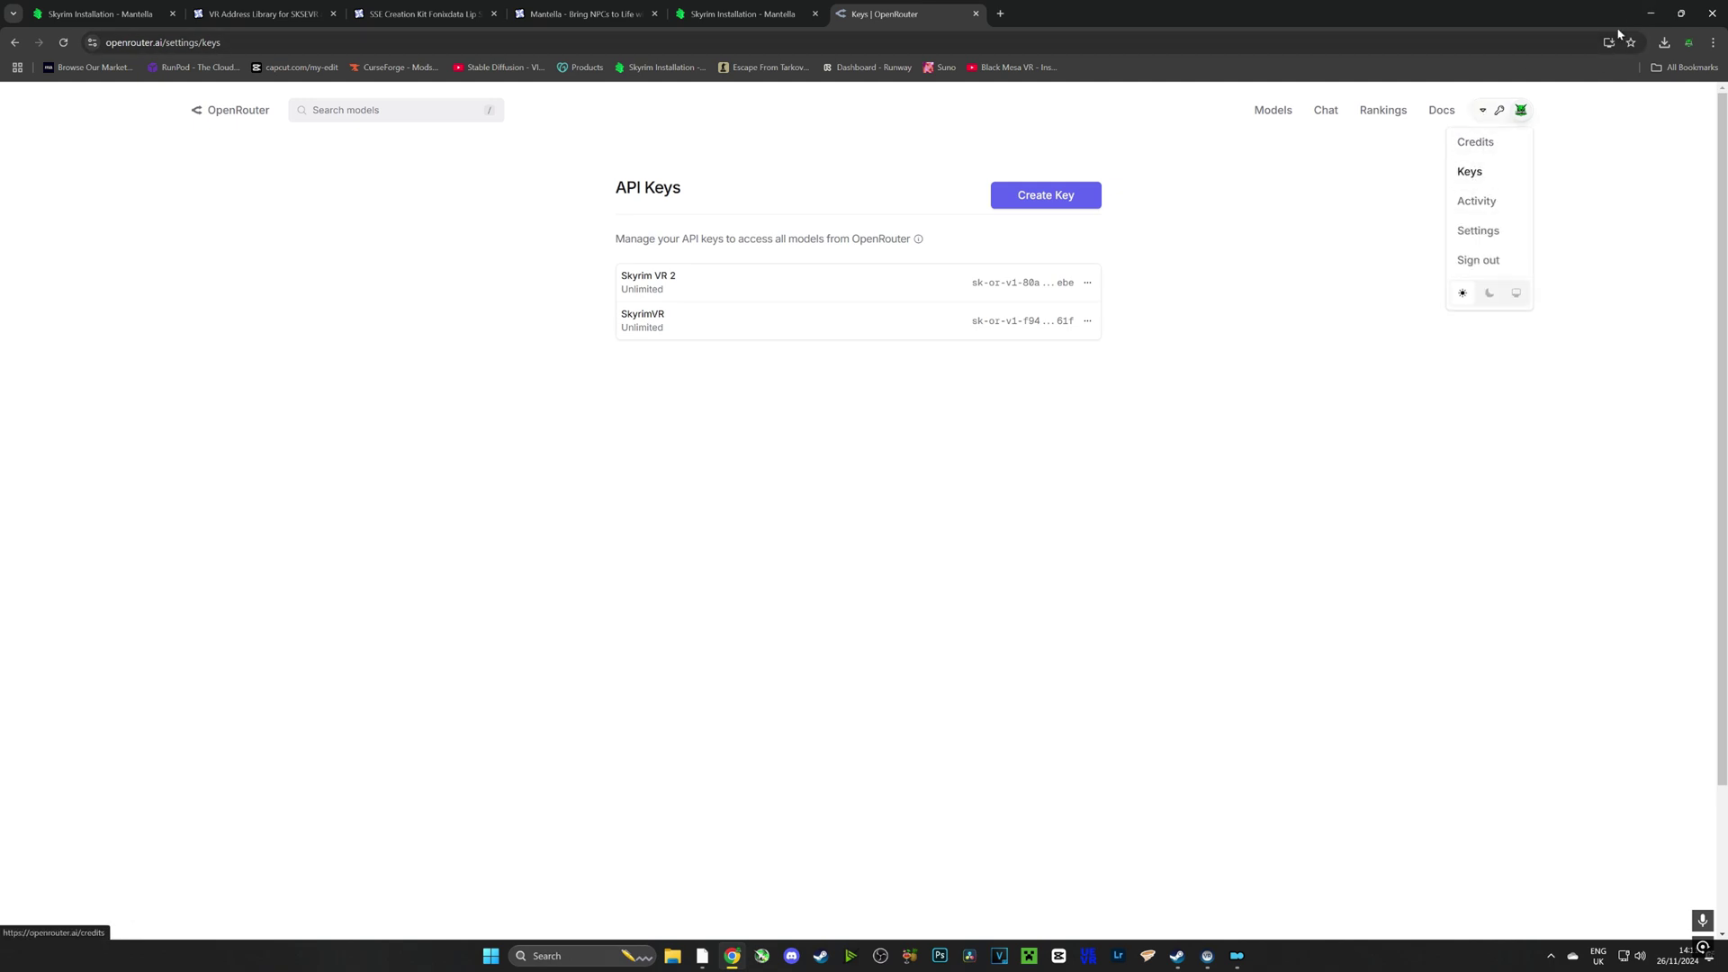
left_click(1651, 13)
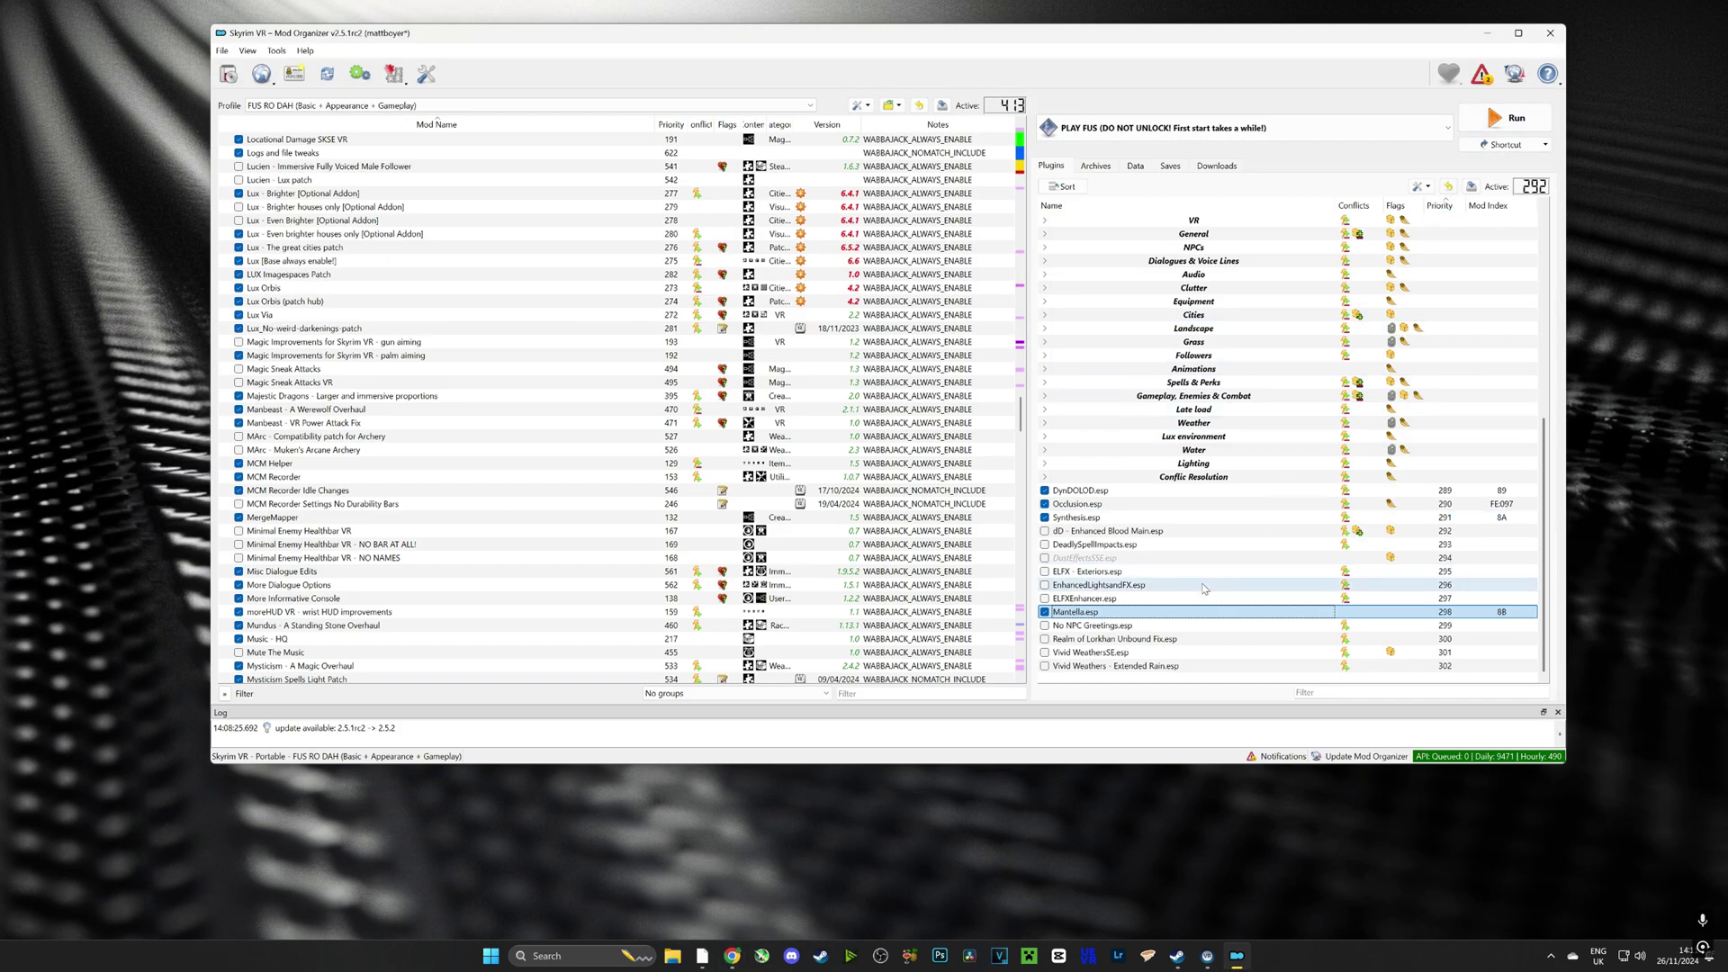
right_click(1086, 612)
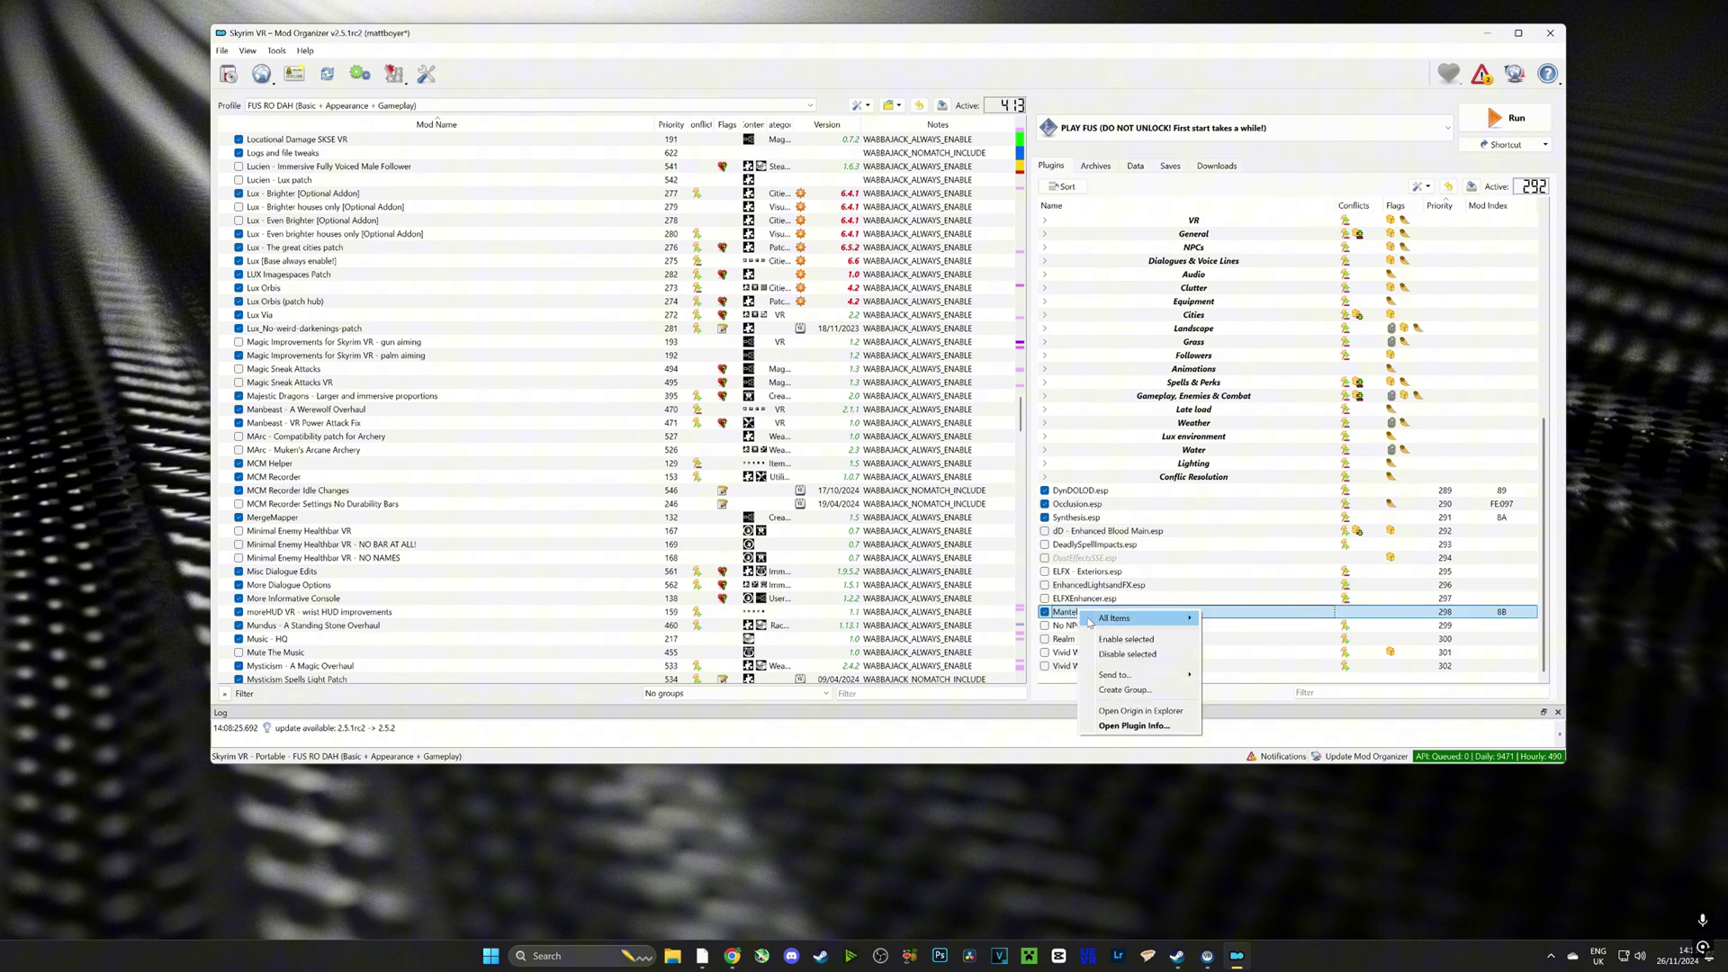
left_click(1141, 713)
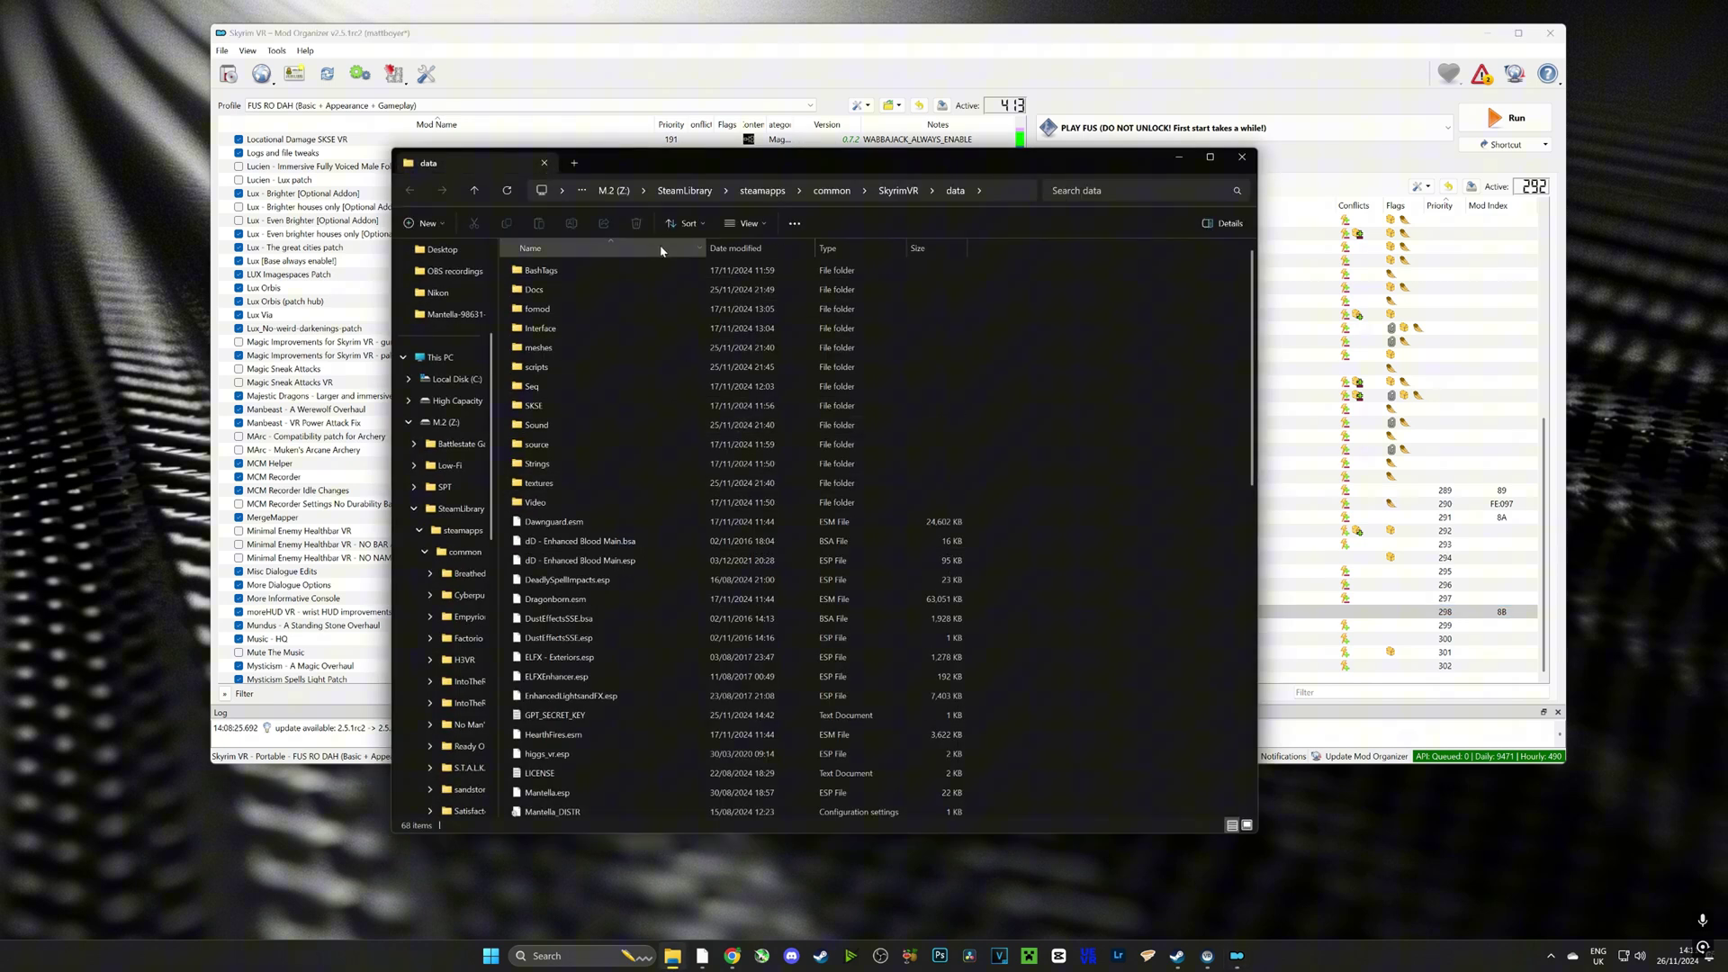
- Replace the contents of the GPT_SECRET_KEY text file with the copied API key, save it, and close the file and its folder
scroll(689, 439, "down", 3)
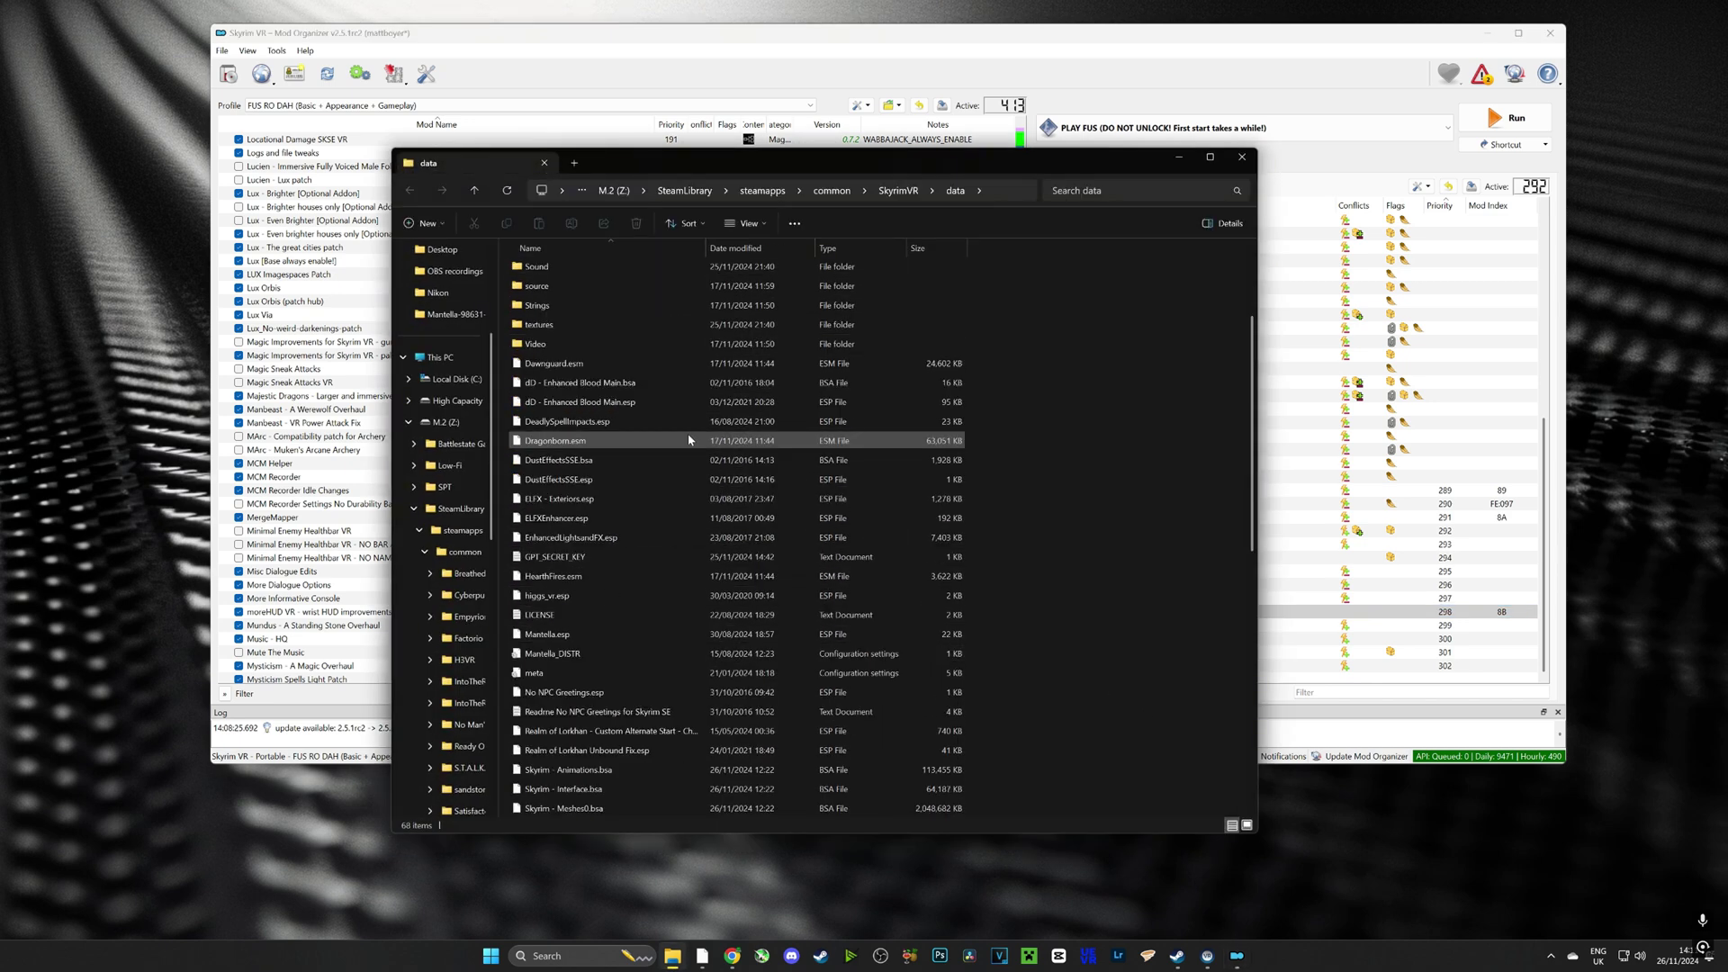
scroll(575, 441, "down", 2)
double_click(574, 441)
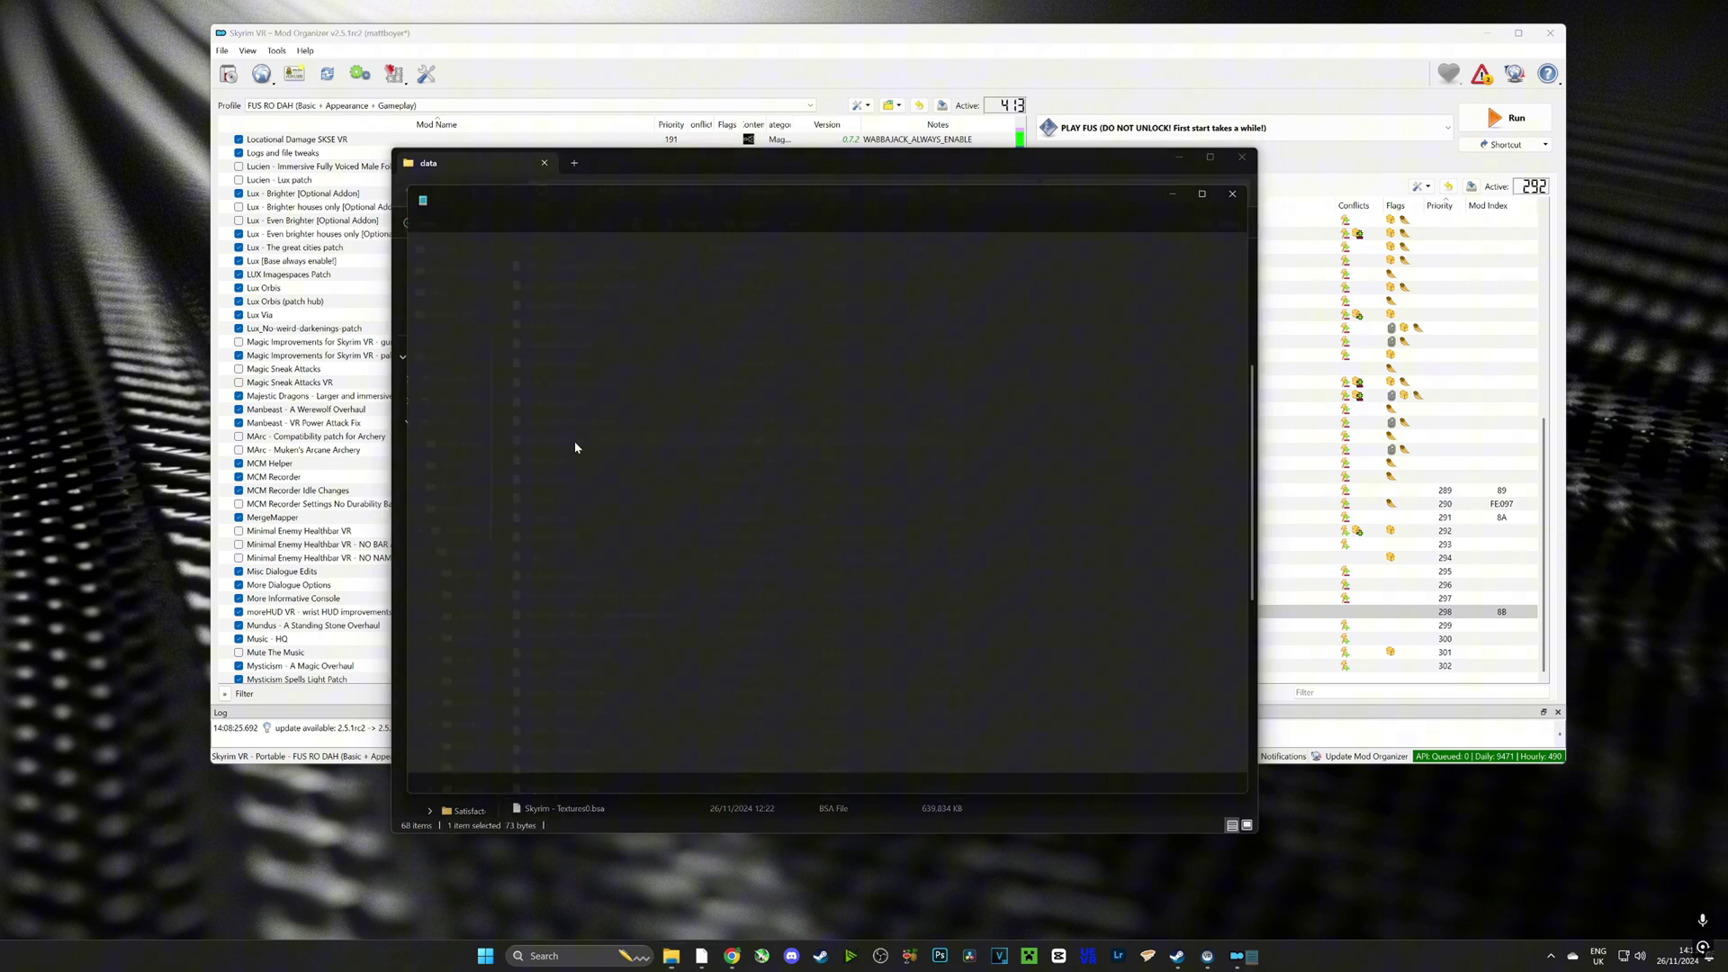
left_click_drag(795, 237, 396, 237)
key("ctrl+v")
left_click(405, 209)
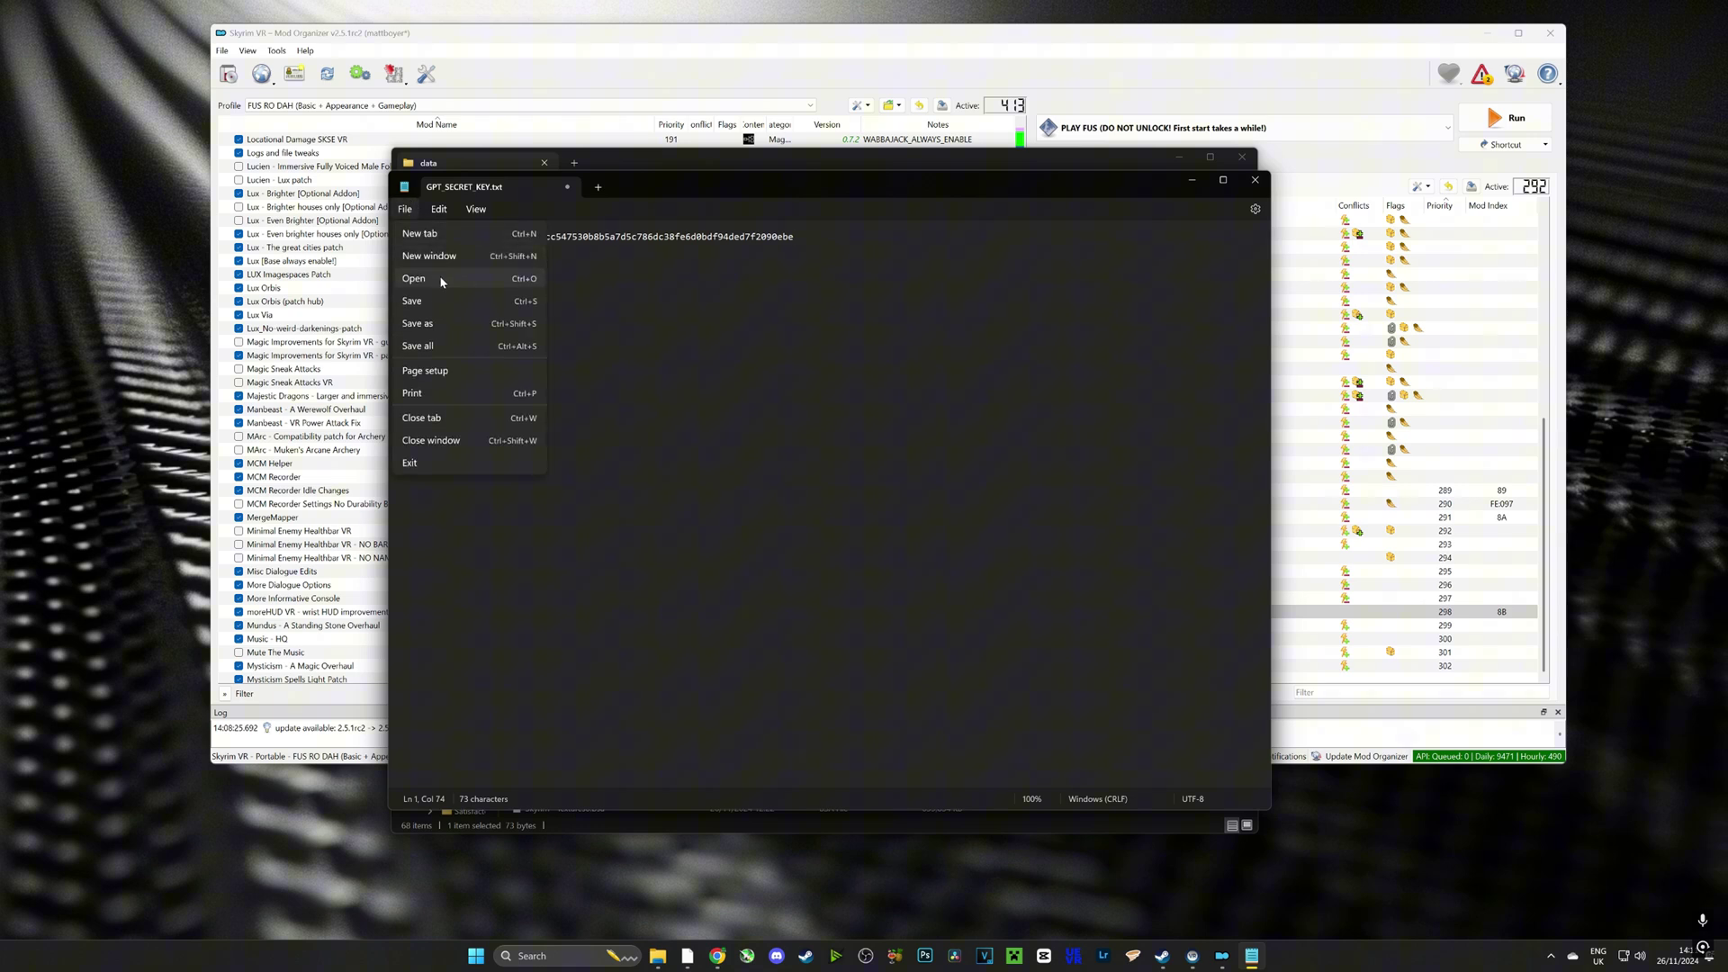
left_click(436, 300)
left_click(568, 183)
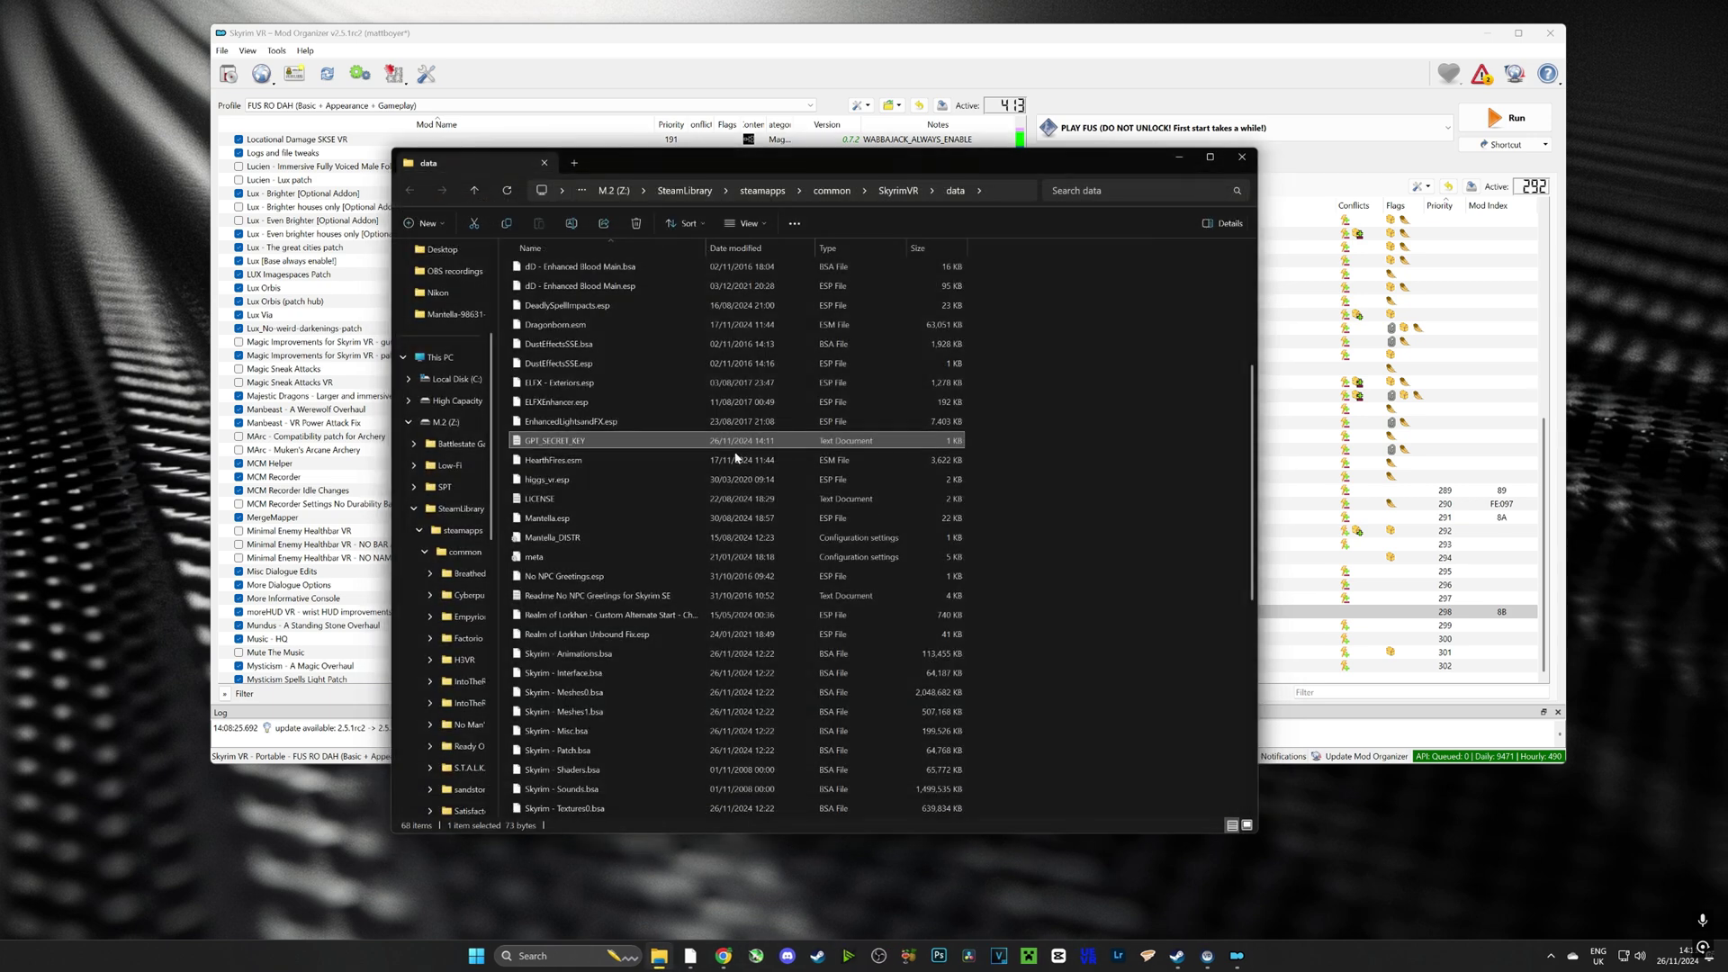
scroll(738, 468, "up", 5)
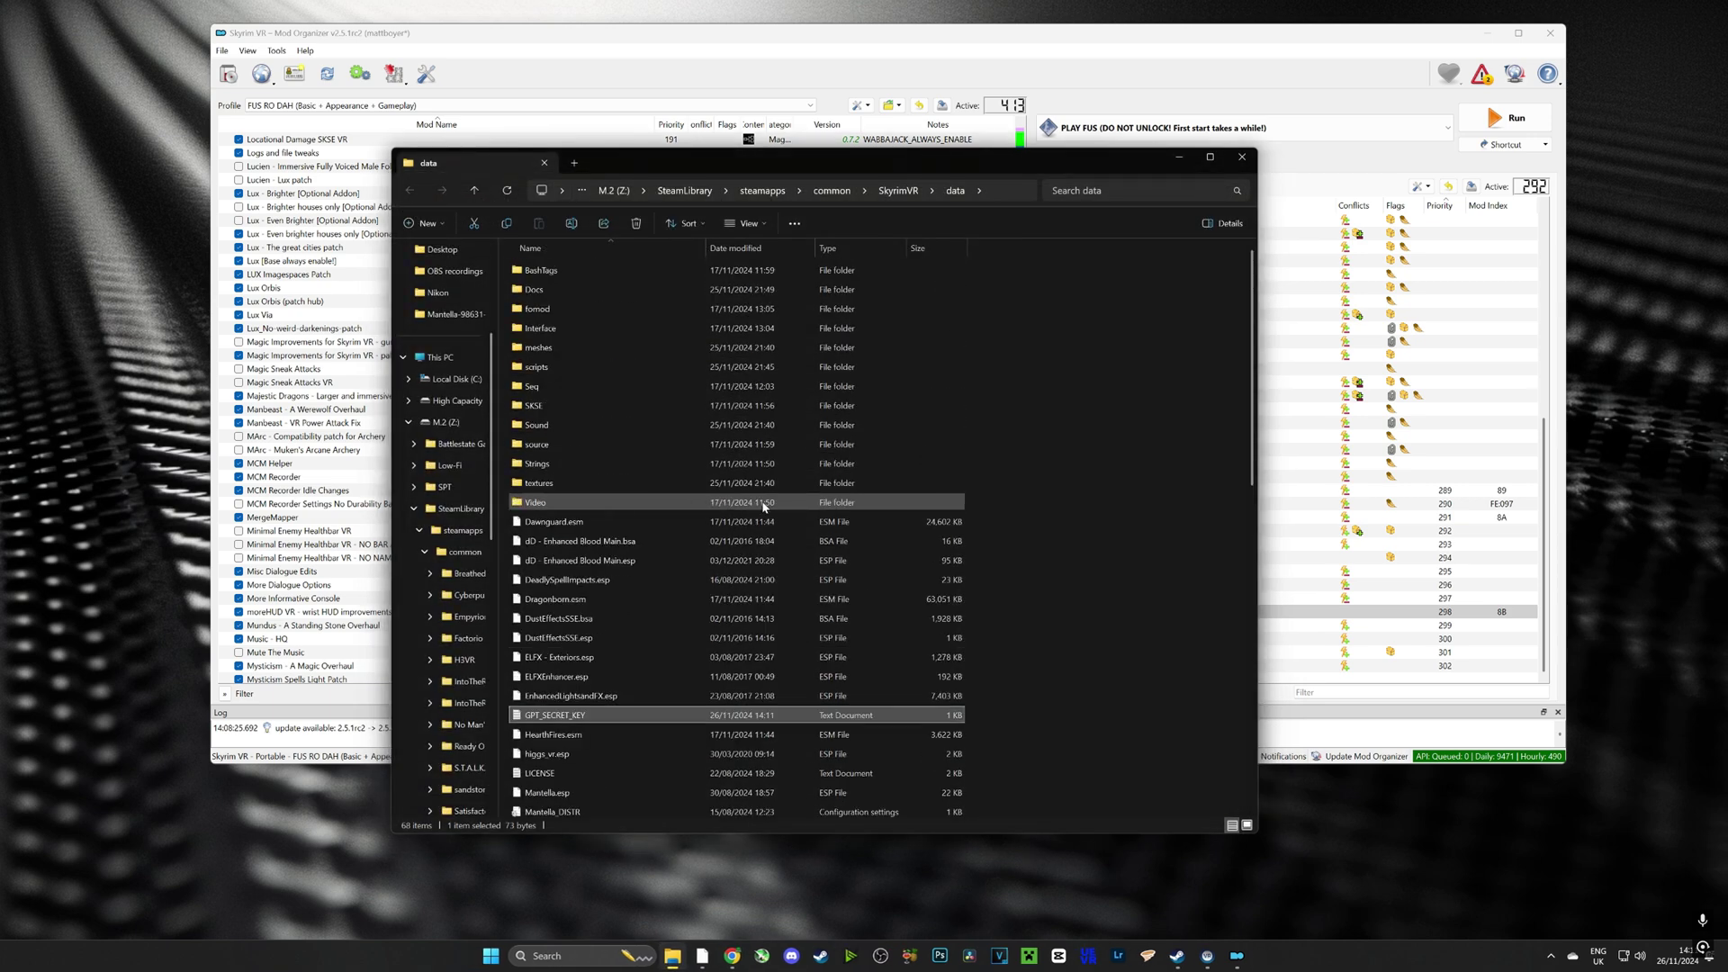
left_click(1242, 157)
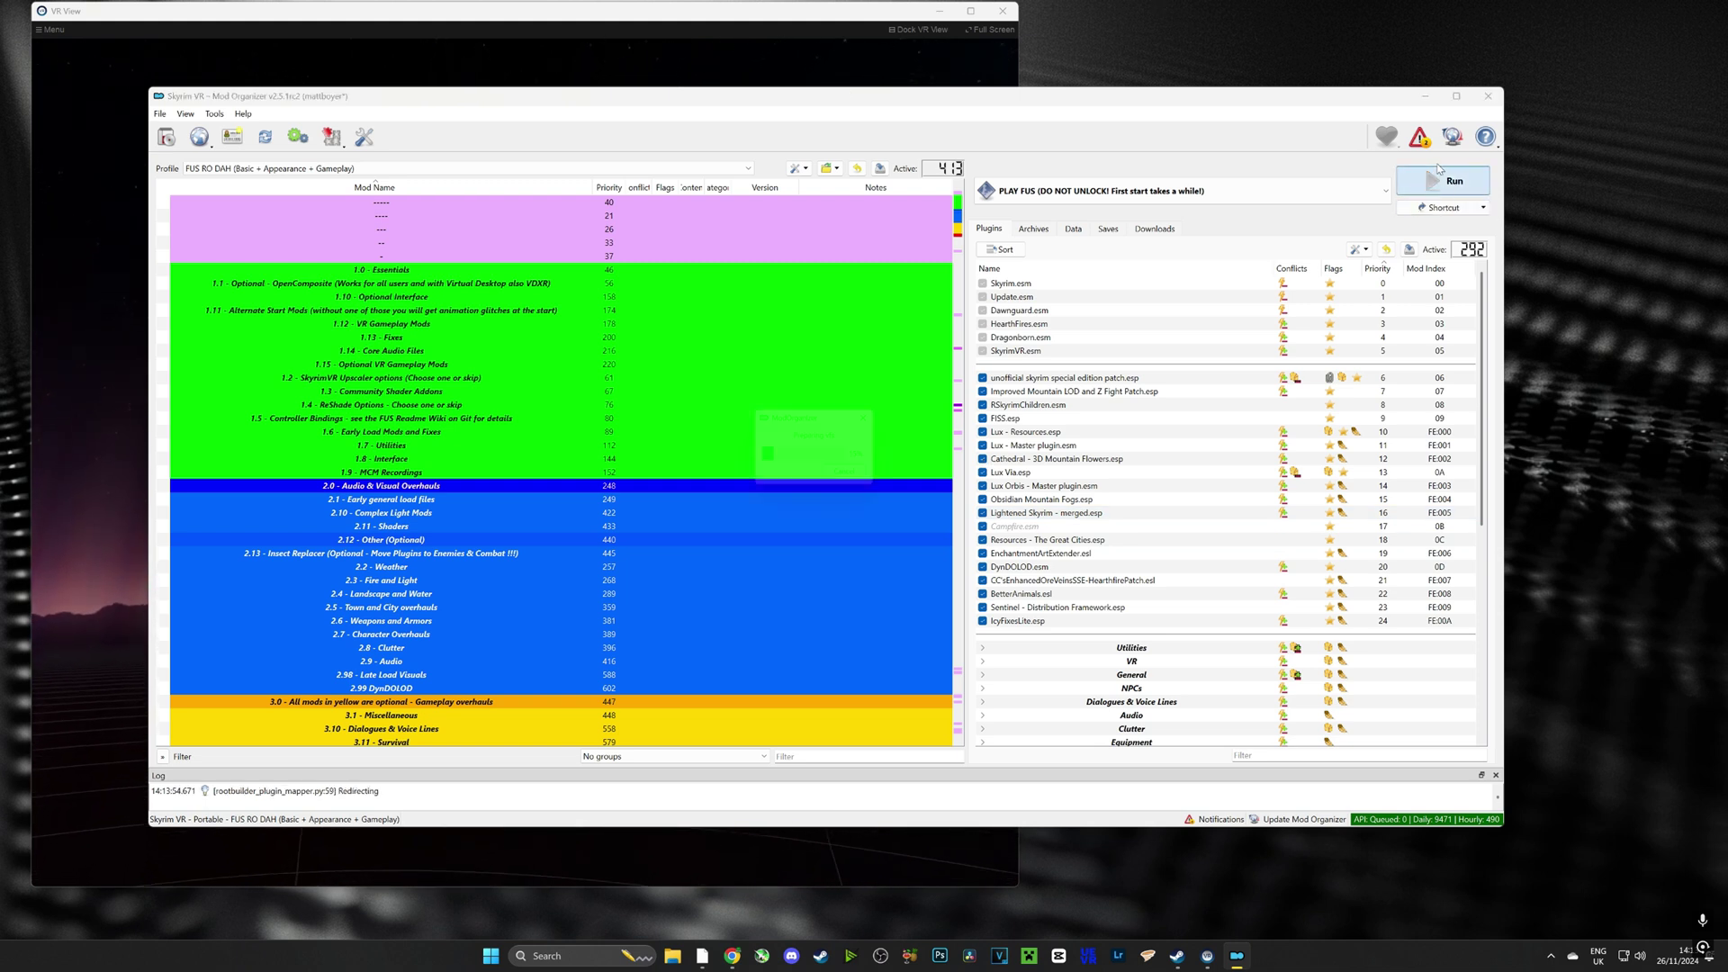
- Launch Skyrim VR with the PLAY FUS executable and minimize the Mod Organizer and SteamVR windows
left_click(1440, 182)
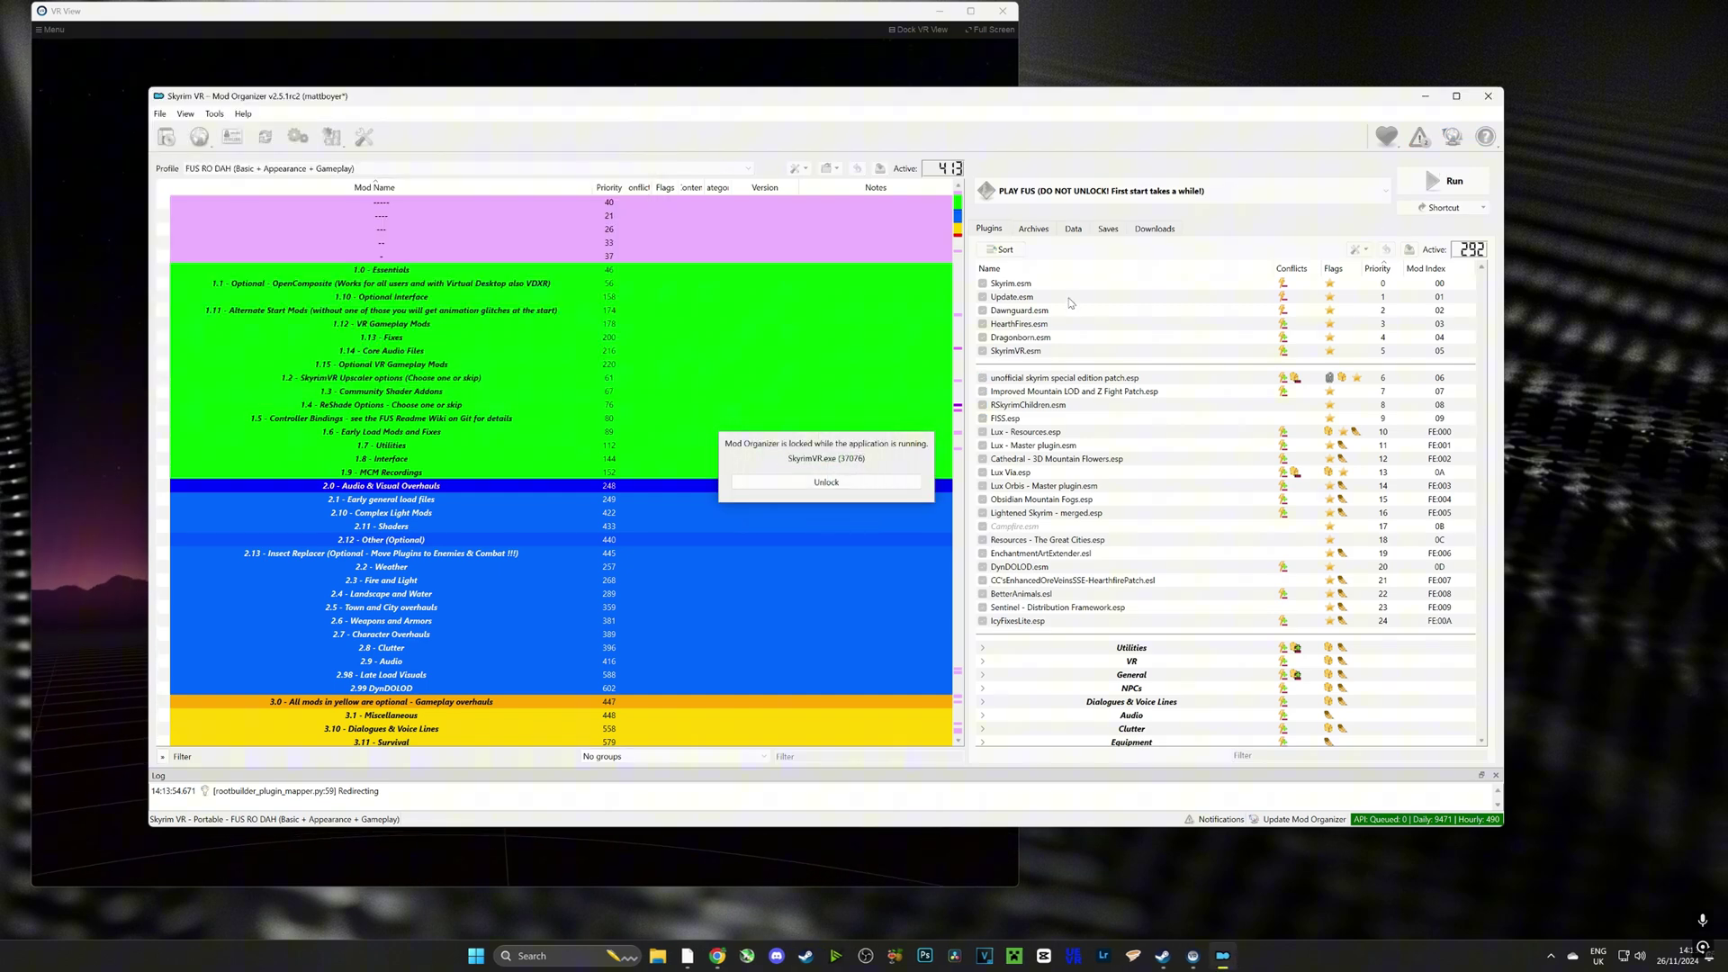
left_click(1426, 95)
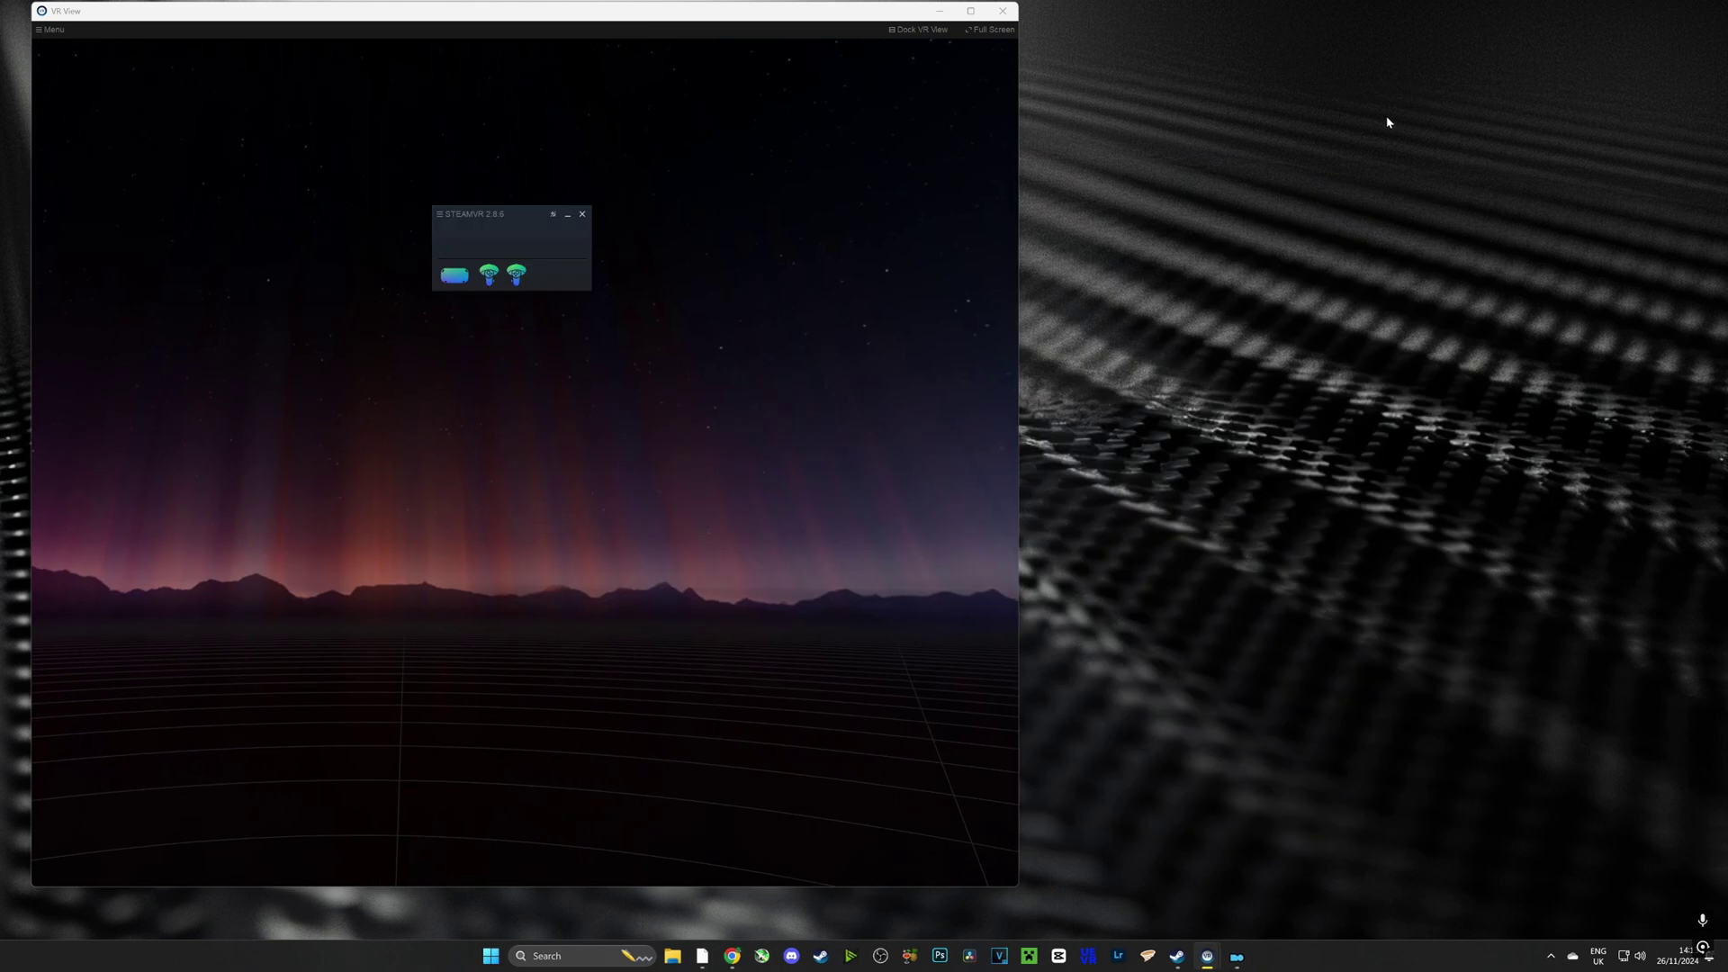
left_click(568, 214)
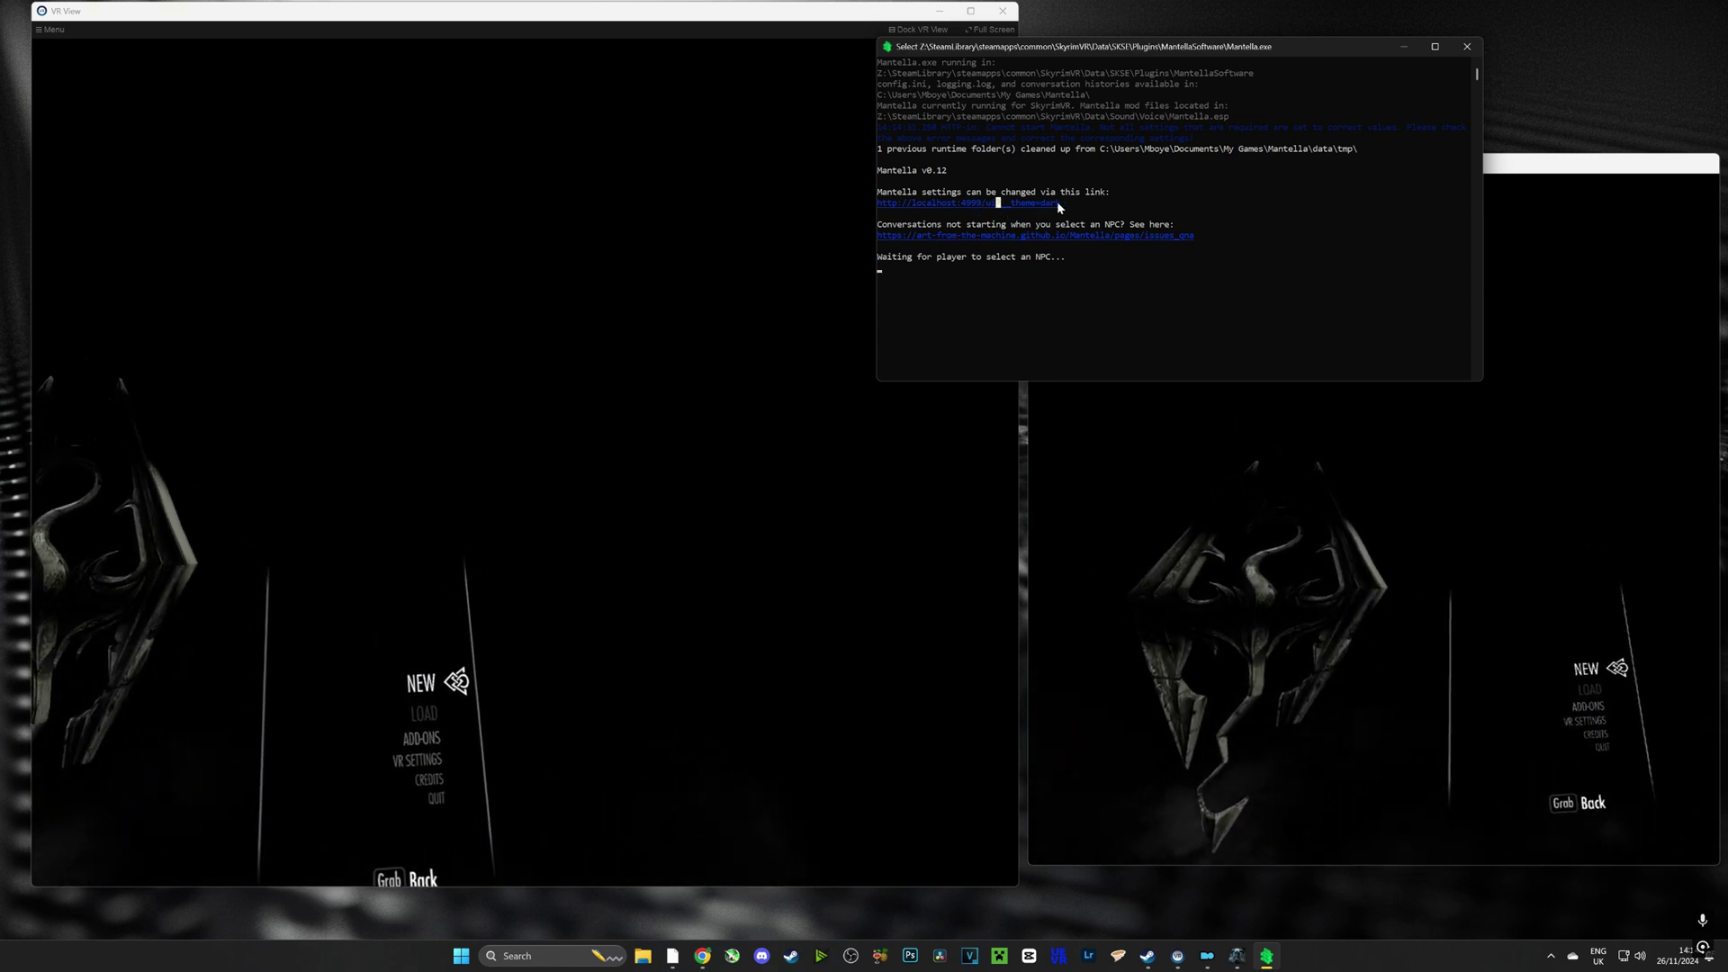
- Copy the settings link from the Mantella console window
left_click_drag(1063, 203, 879, 205)
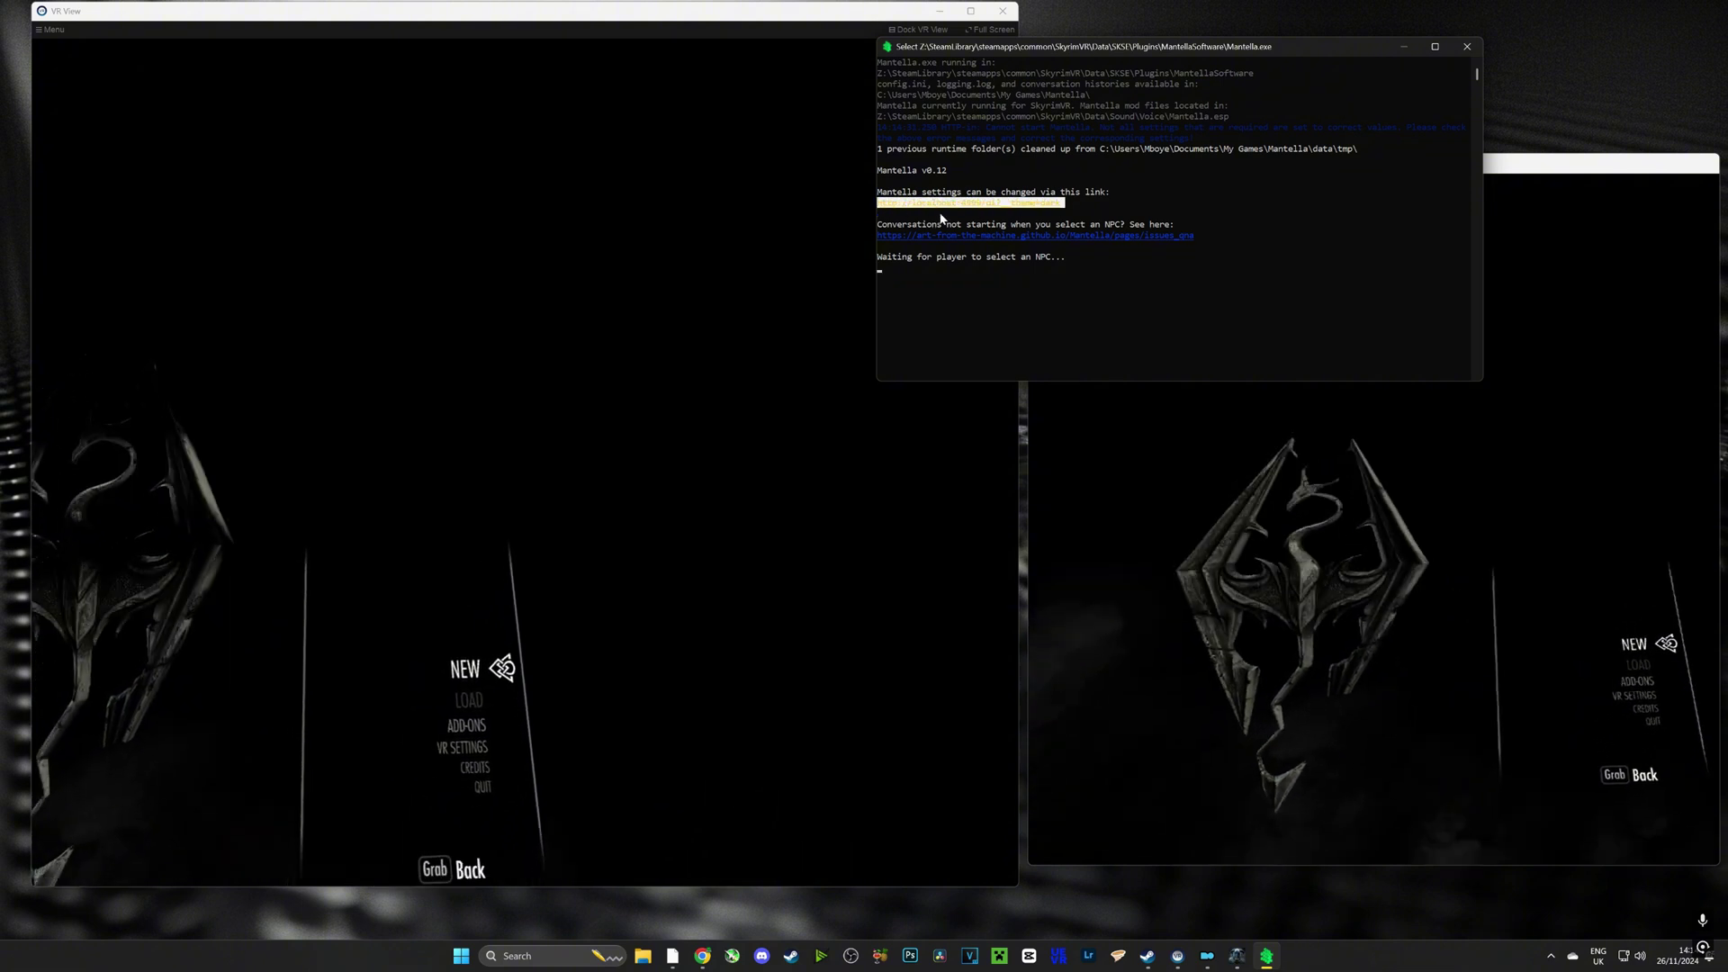
key("ctrl+c")
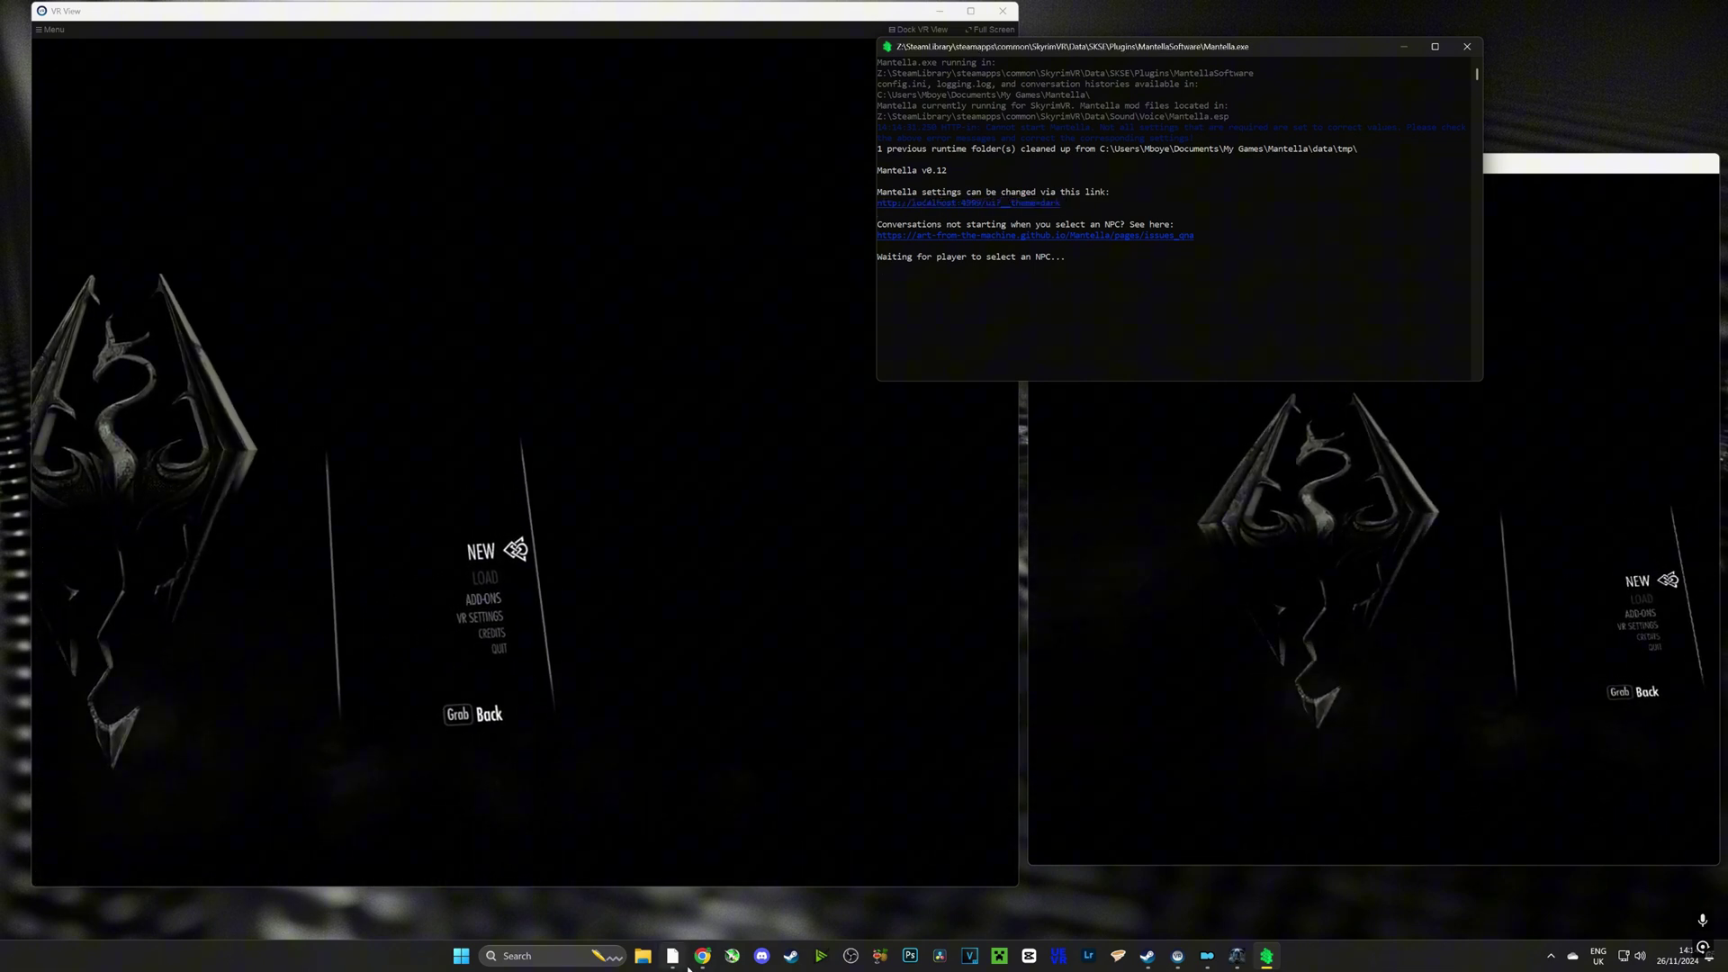